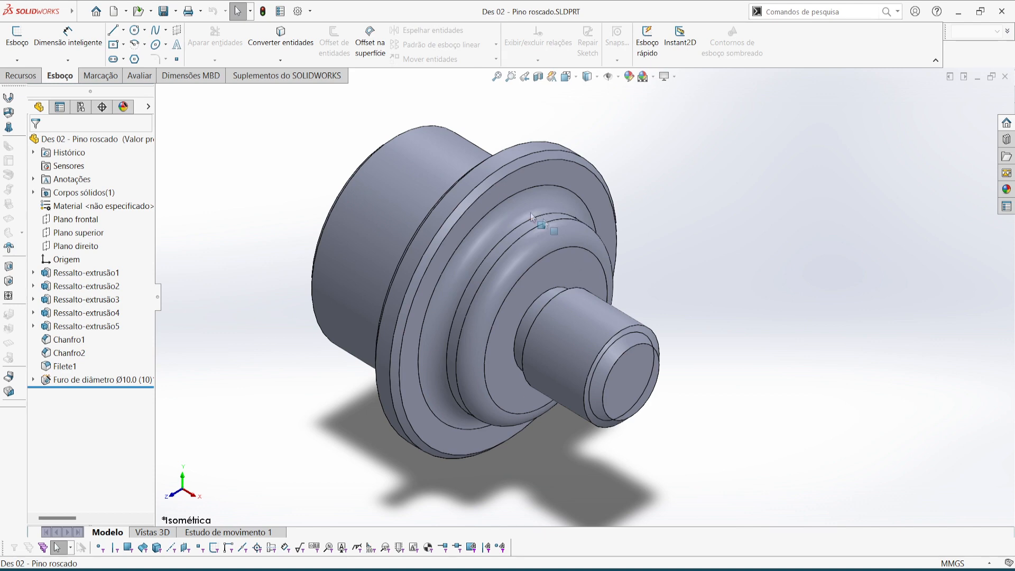
Step: Close the Des 02 - Pino roscado part document
{"action": "middle_click_drag", "start_coordinate": [564, 278], "coordinate": [480, 312]}
{"action": "key", "text": "ctrl+7"}
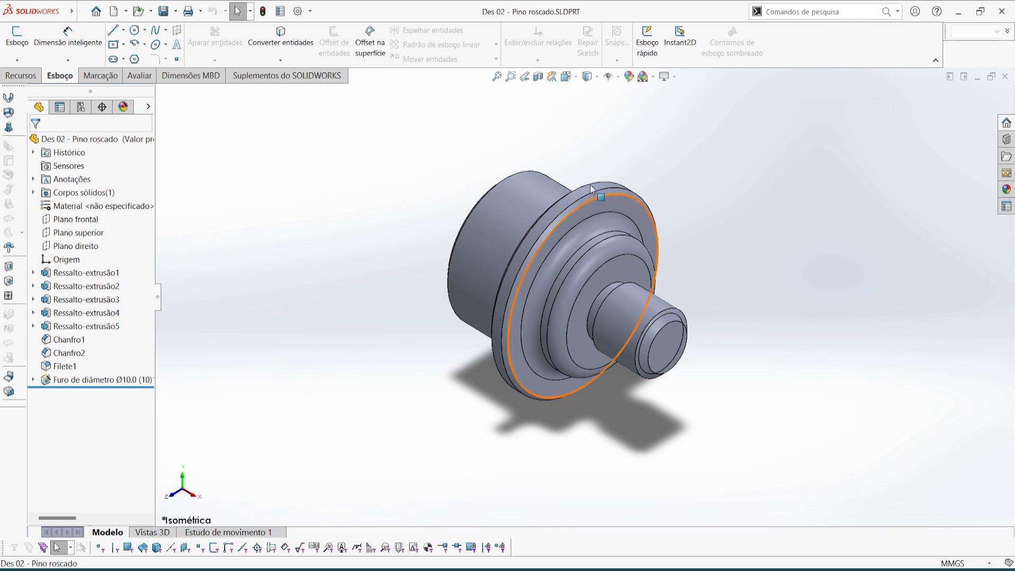
{"action": "scroll", "coordinate": [621, 281], "scroll_direction": "down", "scroll_amount": 2}
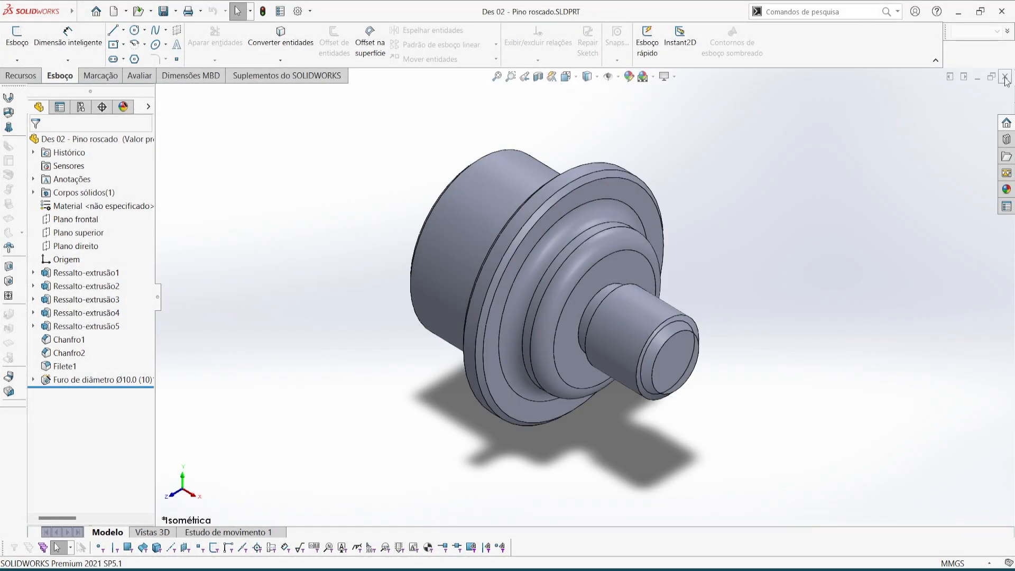
{"action": "left_click", "coordinate": [1004, 76]}
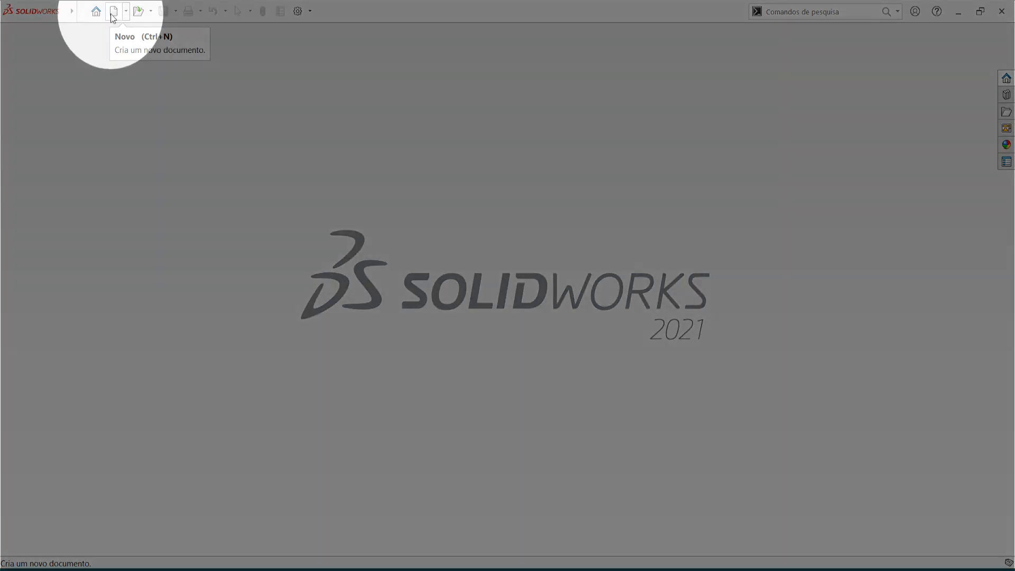
Step: Create a new part (Peça) document using the beginner version of the new document dialog
{"action": "left_click", "coordinate": [113, 15]}
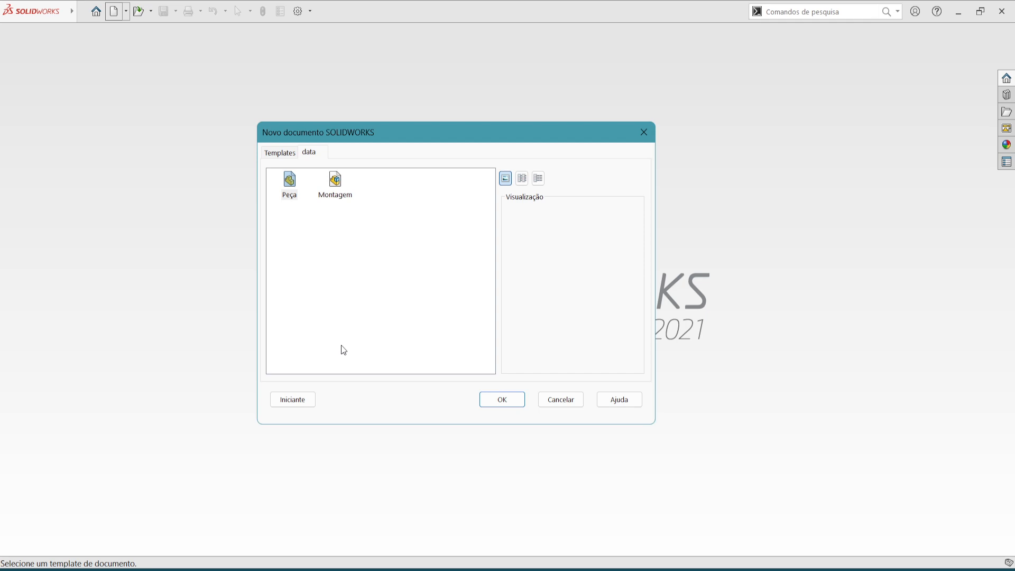
{"action": "left_click", "coordinate": [280, 152]}
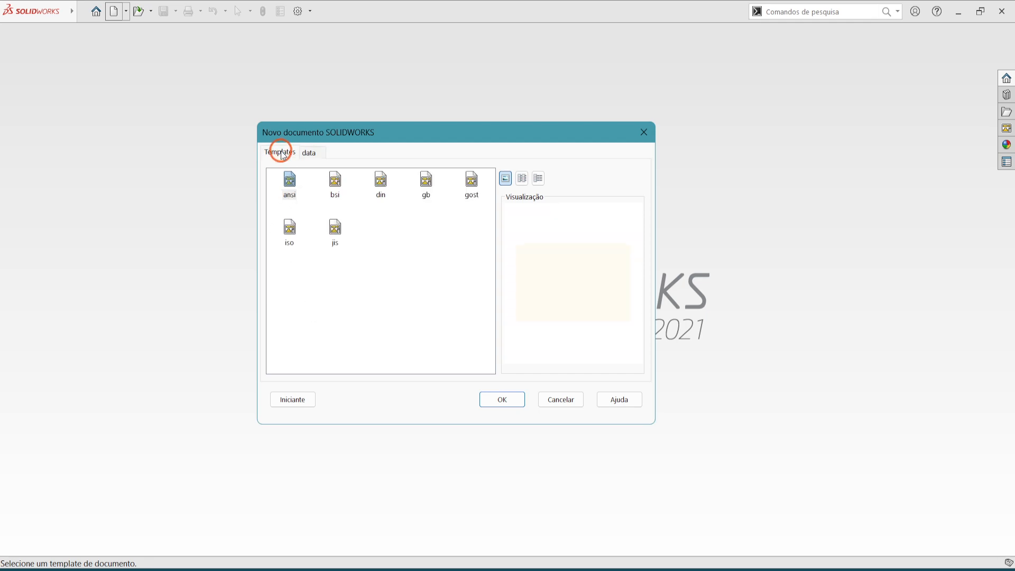
{"action": "left_click", "coordinate": [308, 153]}
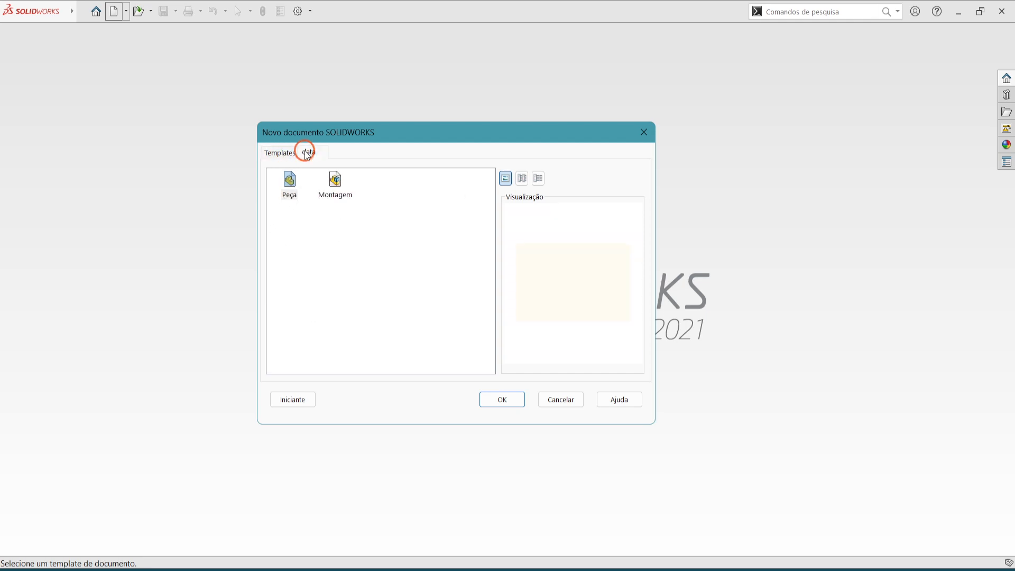
{"action": "left_click", "coordinate": [294, 400]}
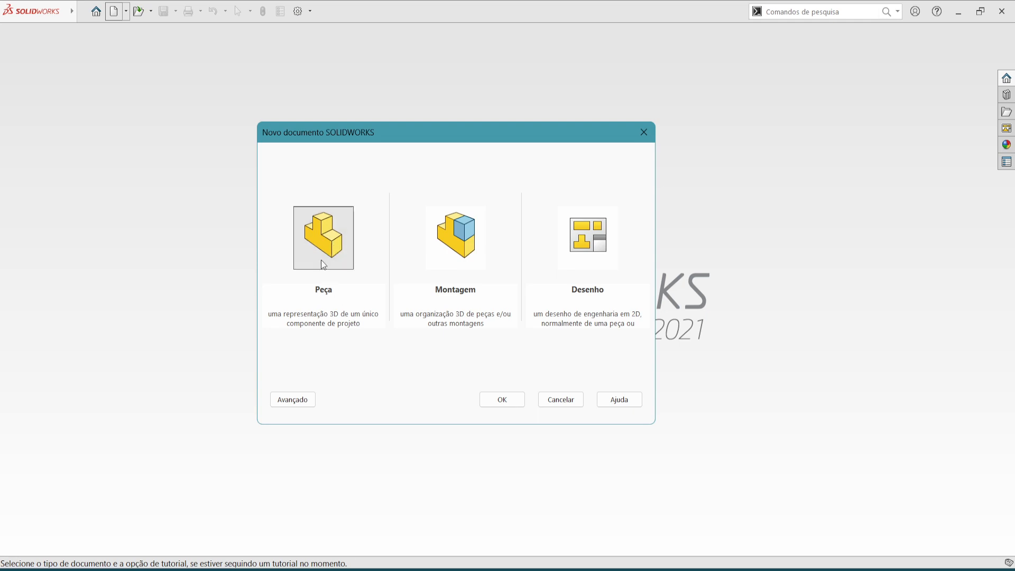
{"action": "left_click", "coordinate": [429, 256]}
{"action": "left_click", "coordinate": [338, 248]}
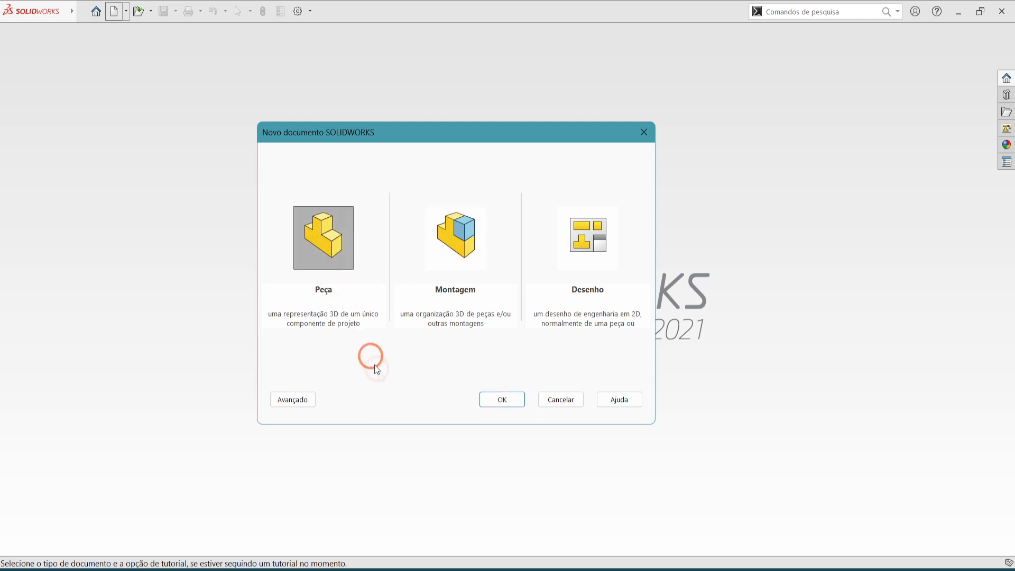
{"action": "left_click", "coordinate": [496, 403]}
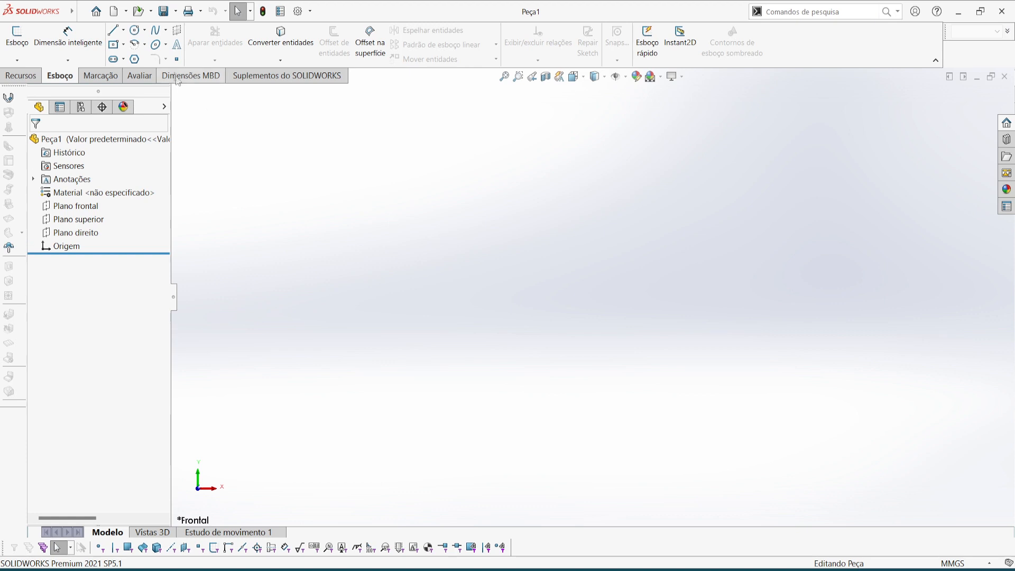
{"action": "left_click", "coordinate": [176, 21]}
{"action": "left_click", "coordinate": [185, 41]}
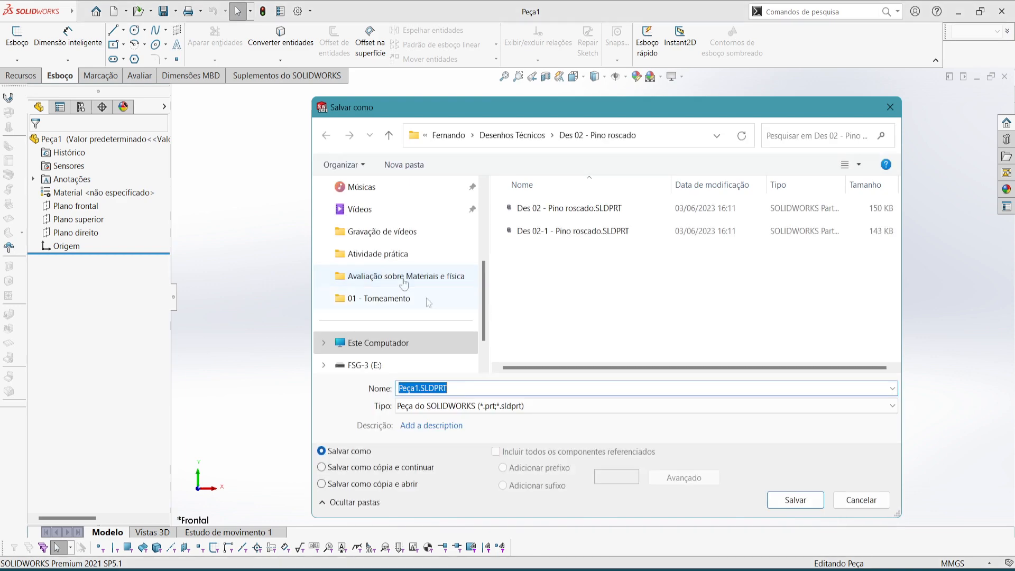
{"action": "left_click", "coordinate": [555, 407]}
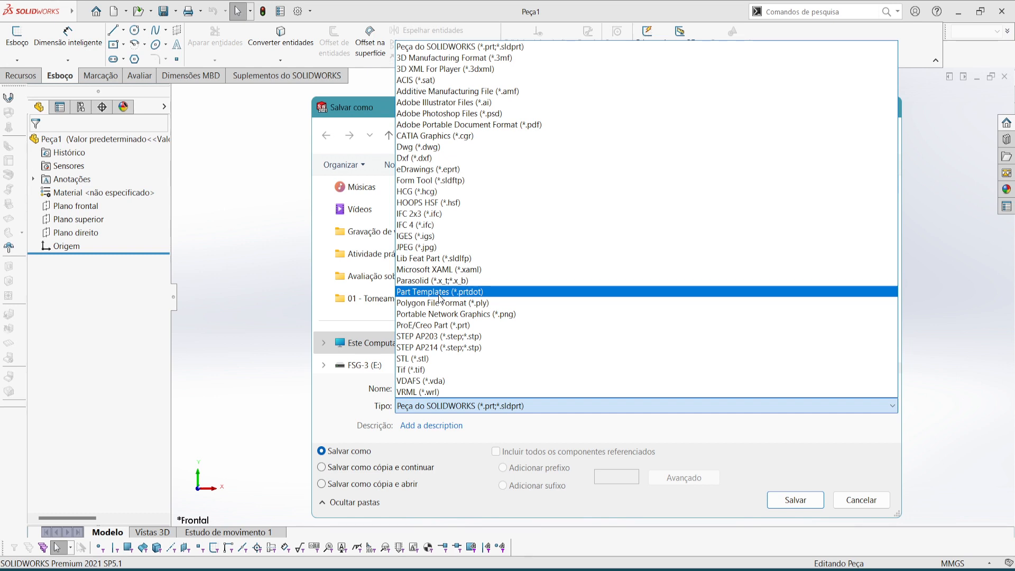
{"action": "key", "text": "Escape"}
{"action": "key", "text": "Escape"}
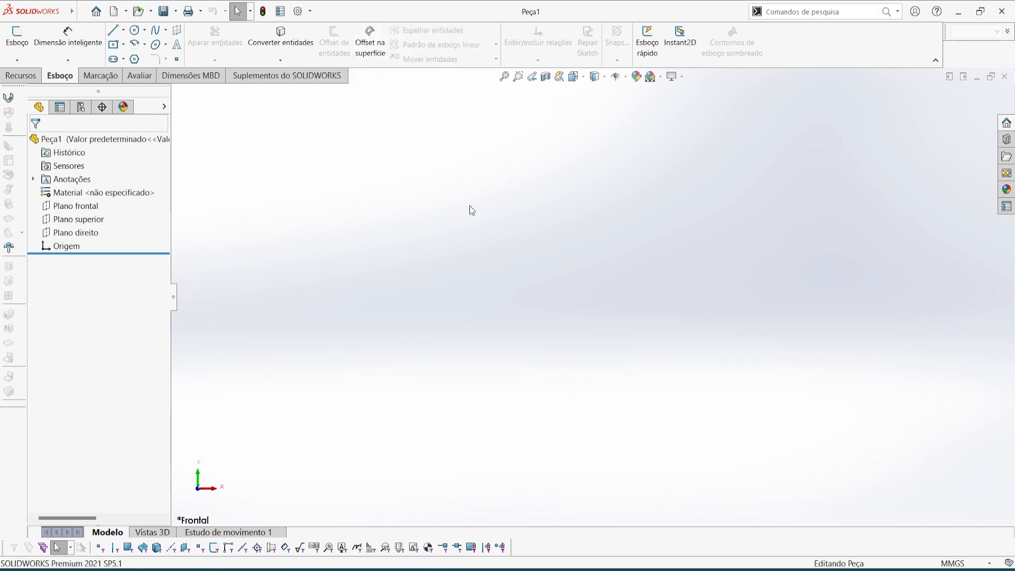
Step: Examine the default front, top and right sketch planes in isometric view without starting a sketch
{"action": "left_click", "coordinate": [499, 325]}
{"action": "left_click", "coordinate": [17, 38]}
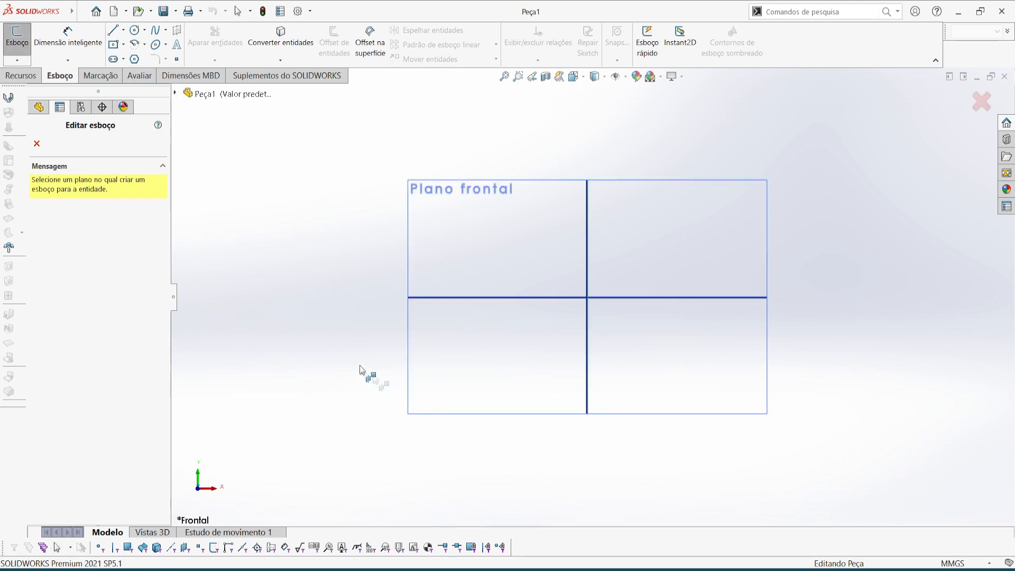
{"action": "key", "text": "Escape"}
{"action": "left_click", "coordinate": [17, 38]}
{"action": "key", "text": "ctrl+7"}
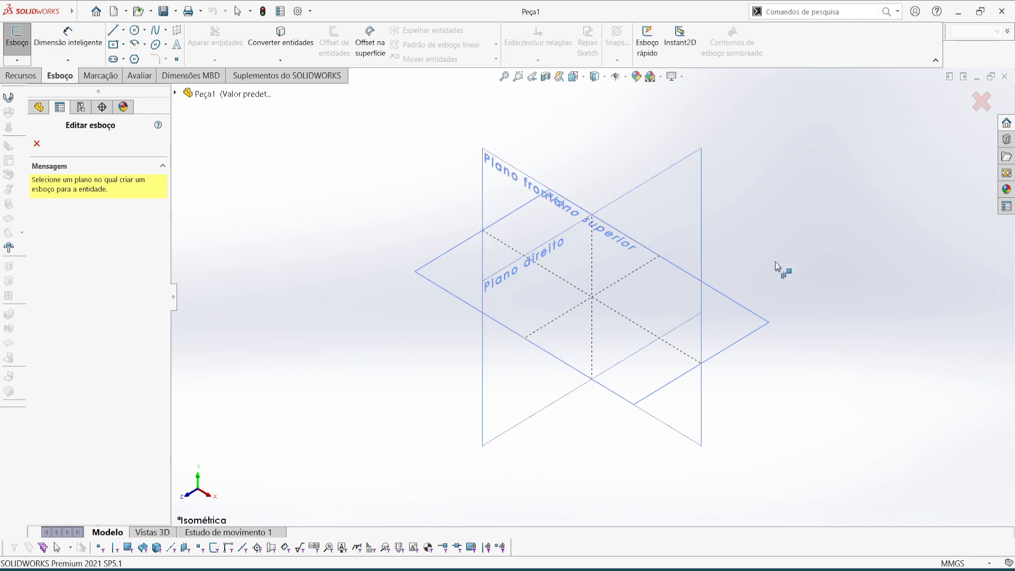
{"action": "key", "text": "Escape"}
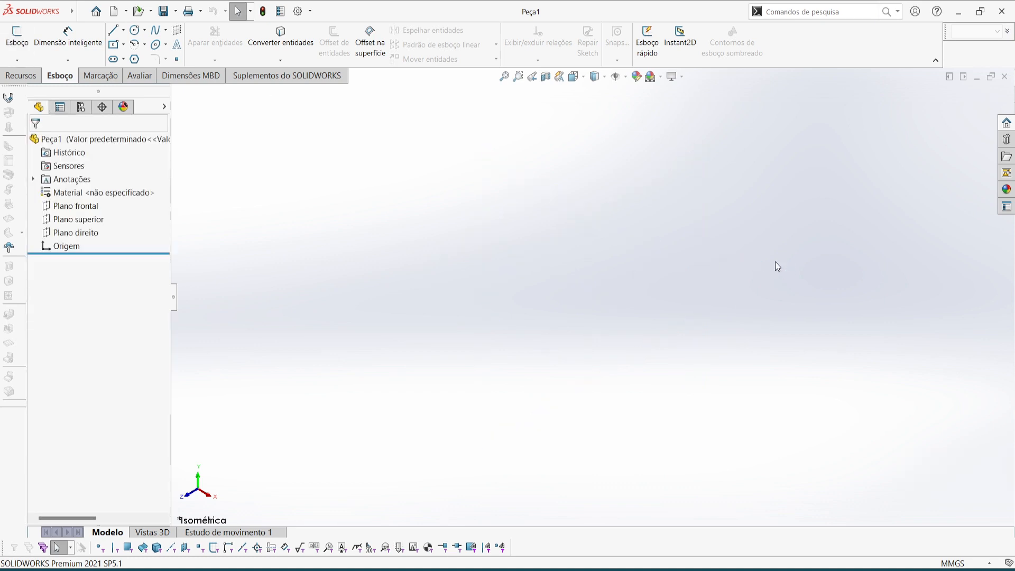
{"action": "left_click", "coordinate": [17, 36]}
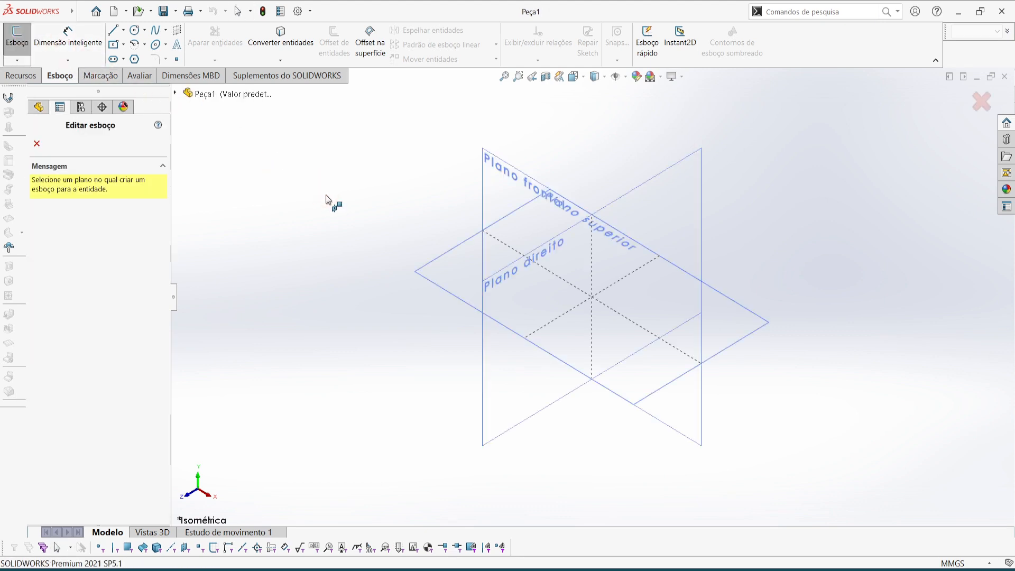
{"action": "key", "text": "Escape"}
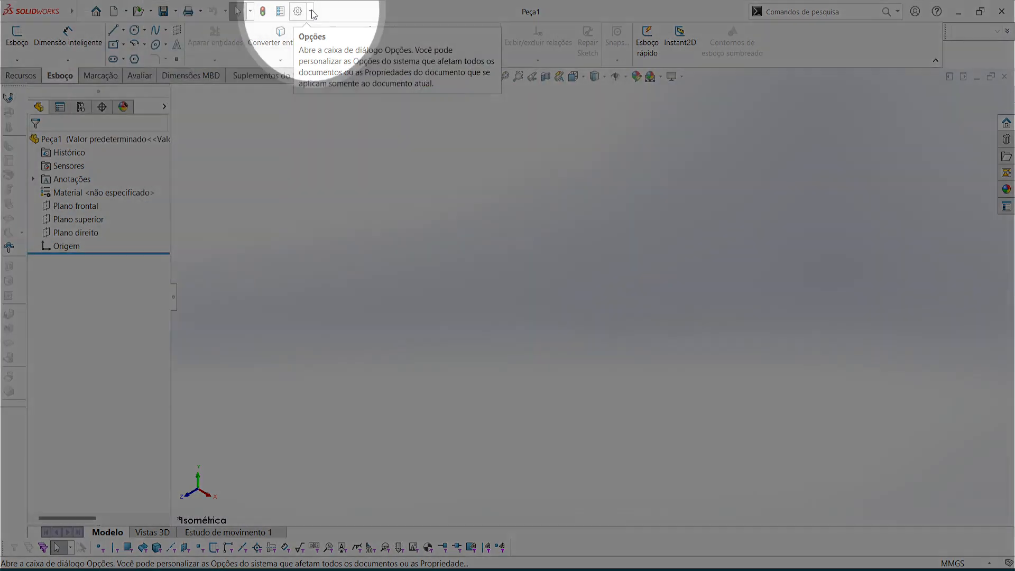
Step: Set the overall drafting standard to ISO in the document properties
{"action": "left_click", "coordinate": [298, 11]}
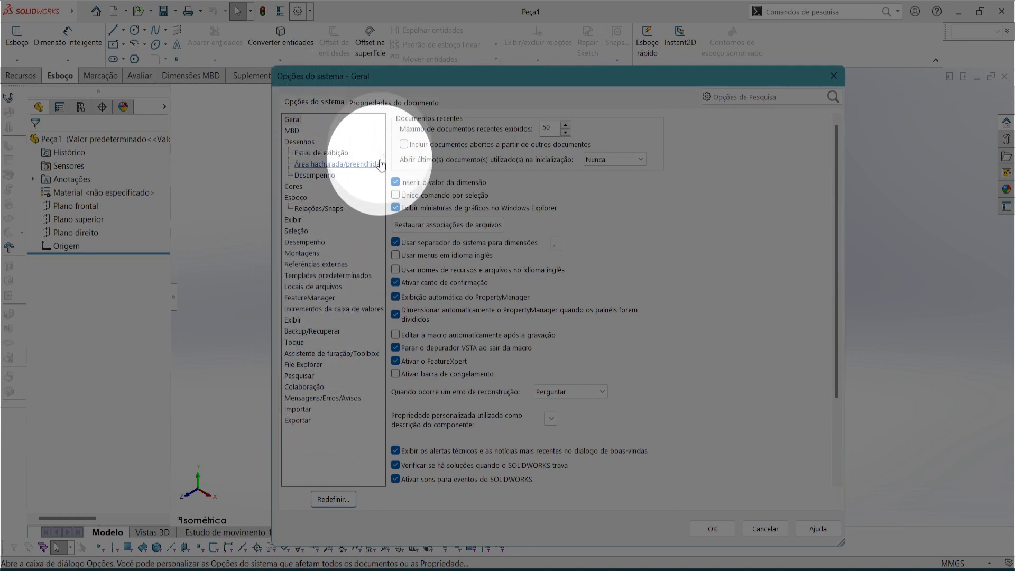
{"action": "left_click", "coordinate": [376, 104]}
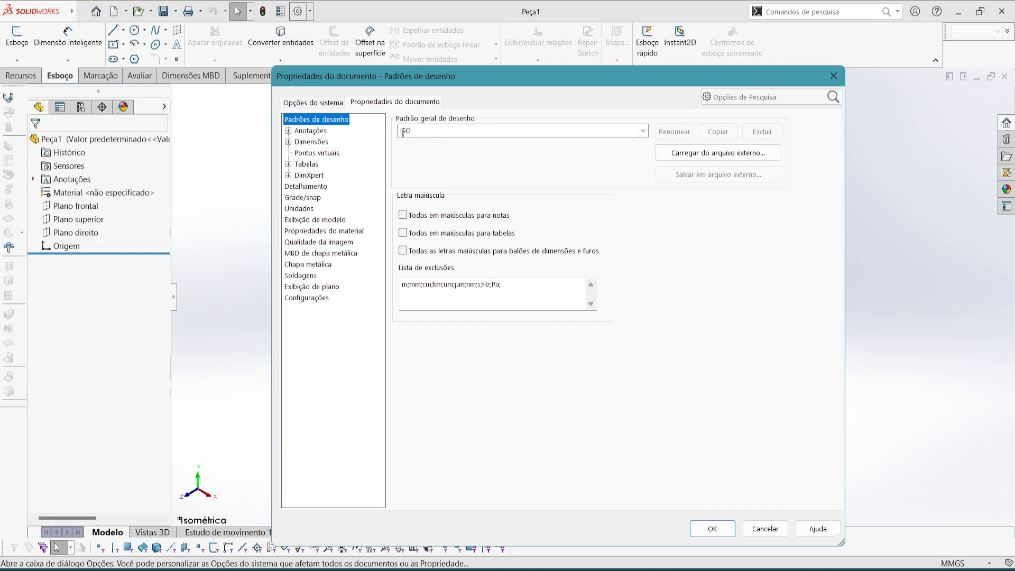
{"action": "left_click", "coordinate": [642, 131]}
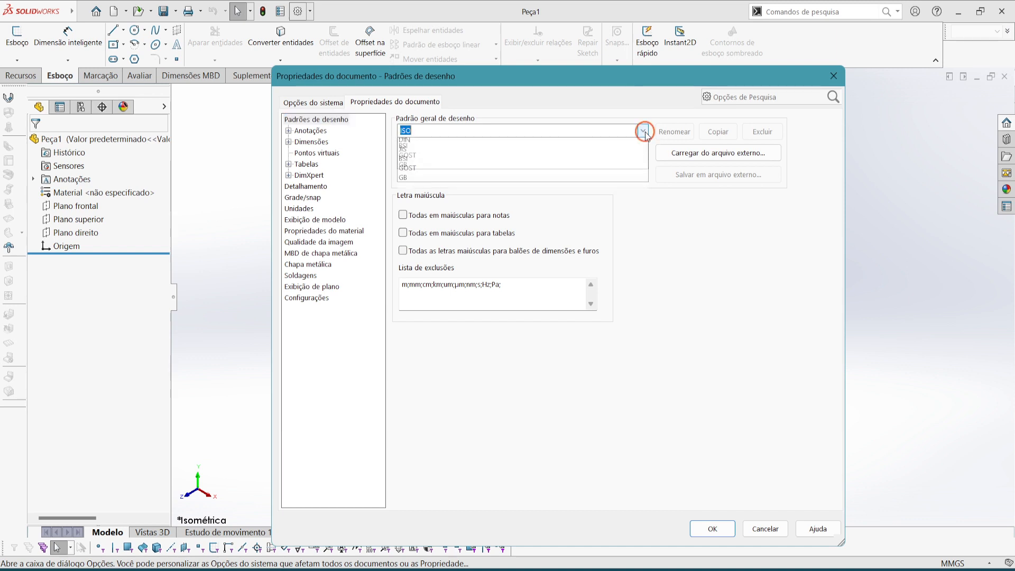
{"action": "left_click", "coordinate": [429, 162]}
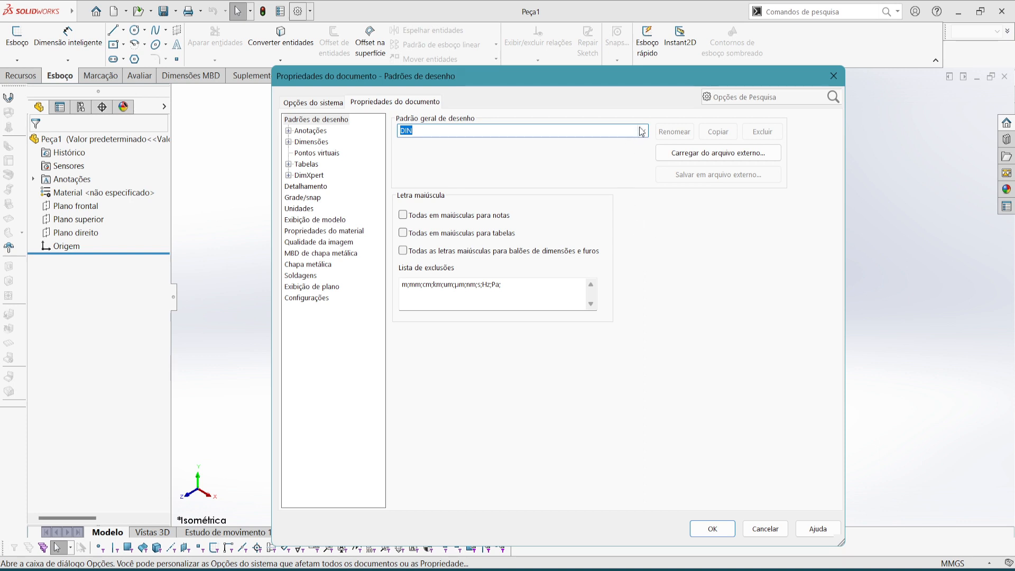
{"action": "left_click", "coordinate": [642, 131]}
{"action": "left_click", "coordinate": [412, 153]}
Step: Set the annotations text font to Arial with the Regular style in the document properties
{"action": "left_click", "coordinate": [310, 131]}
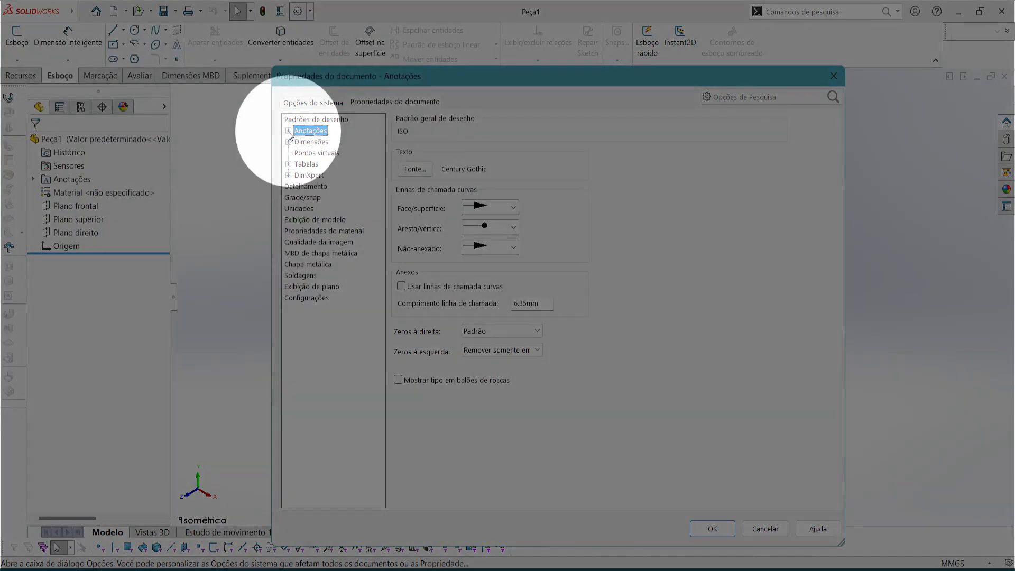
{"action": "left_click", "coordinate": [289, 132]}
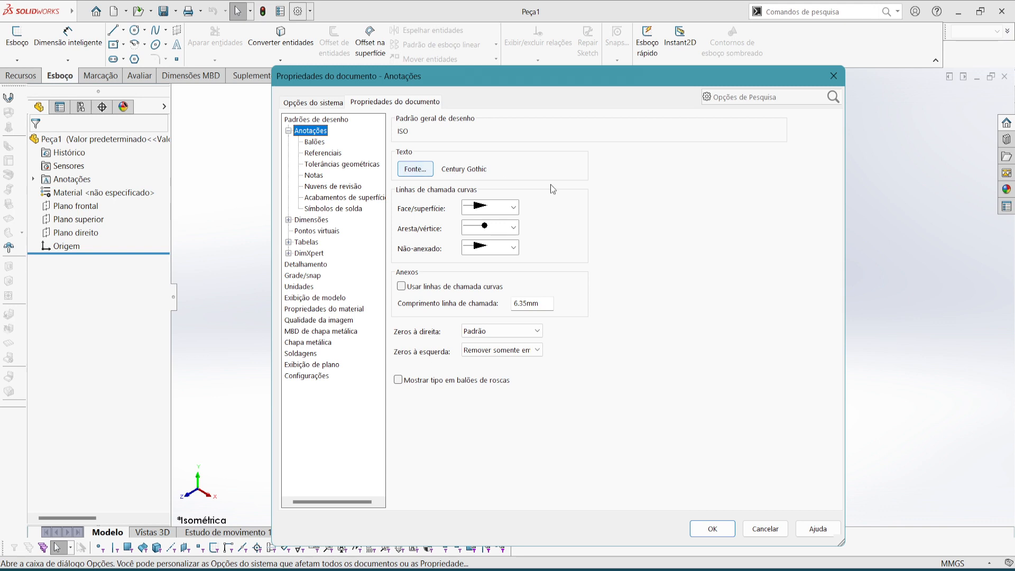
{"action": "left_click", "coordinate": [415, 170]}
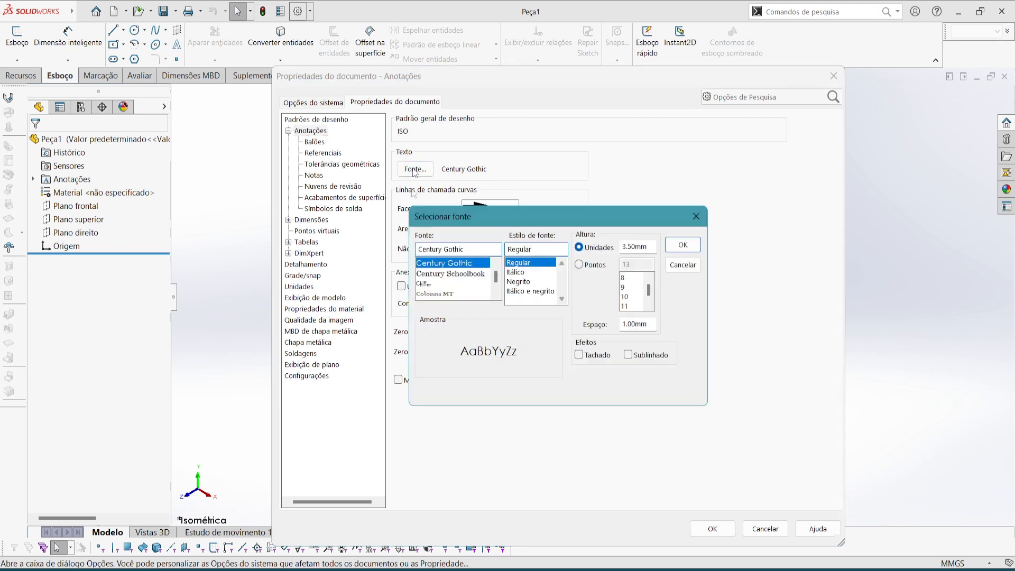
{"action": "left_click", "coordinate": [476, 244]}
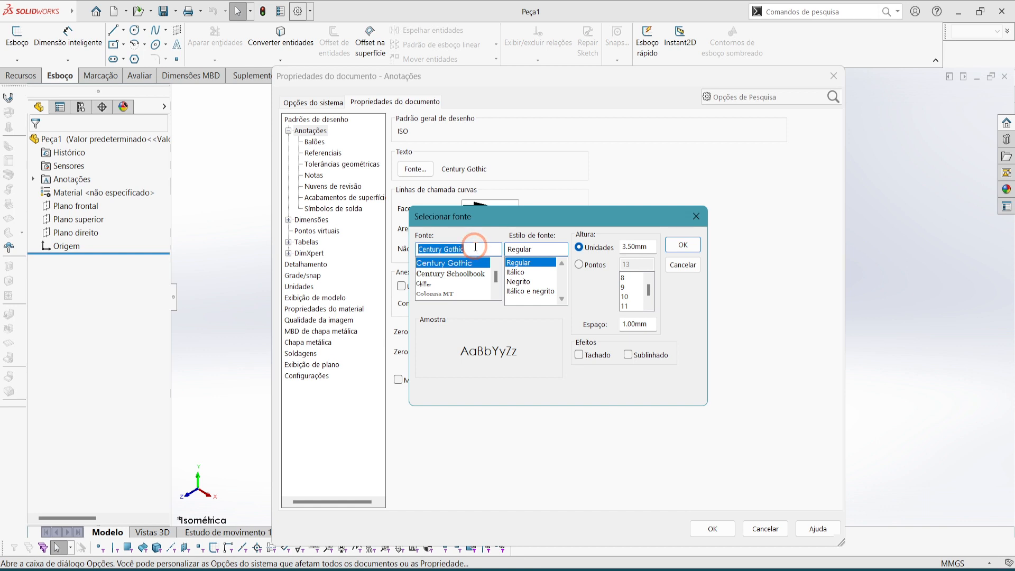
{"action": "type", "text": "ar"}
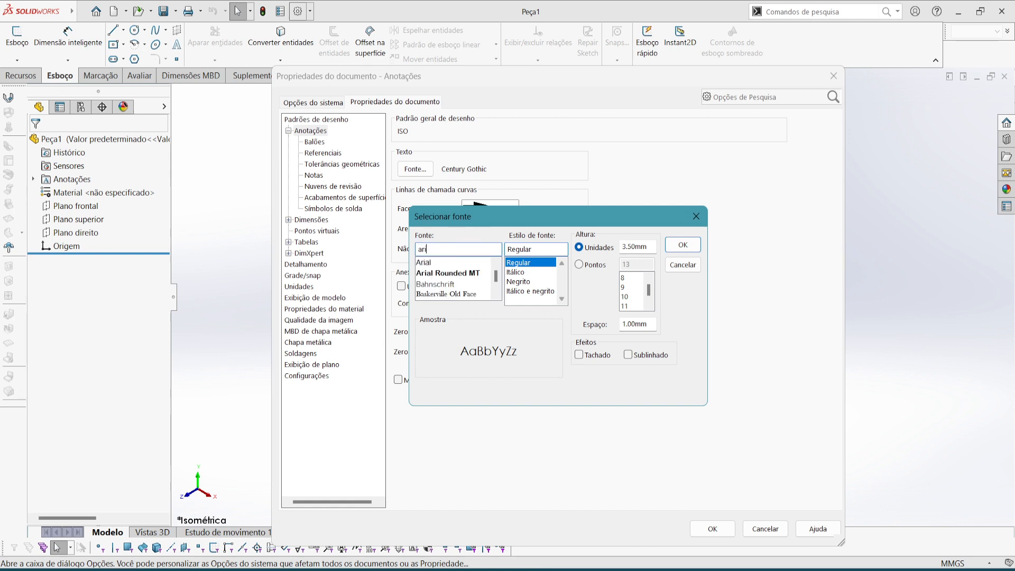
{"action": "type", "text": "i"}
{"action": "left_click", "coordinate": [427, 262]}
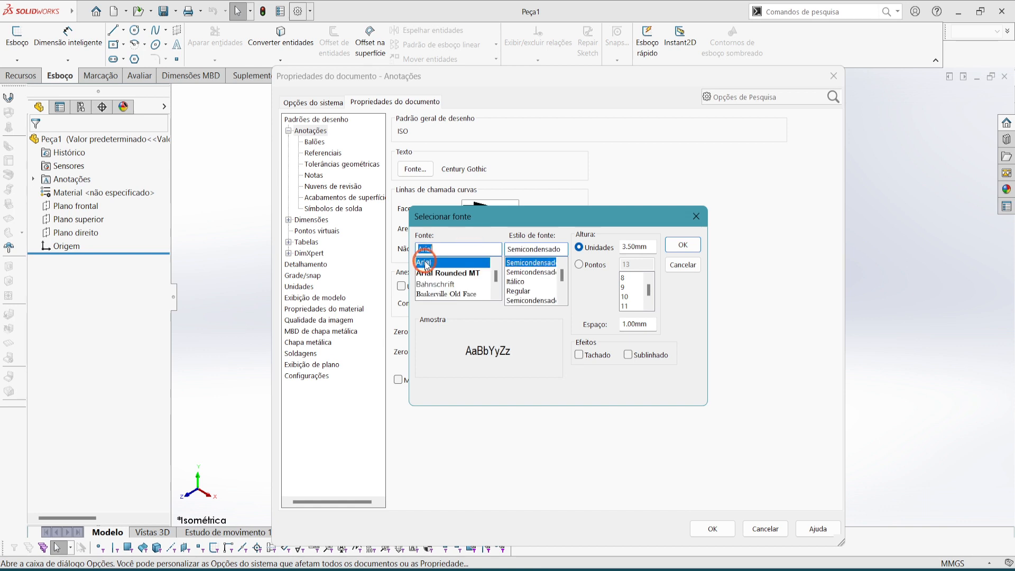
{"action": "left_click", "coordinate": [530, 291]}
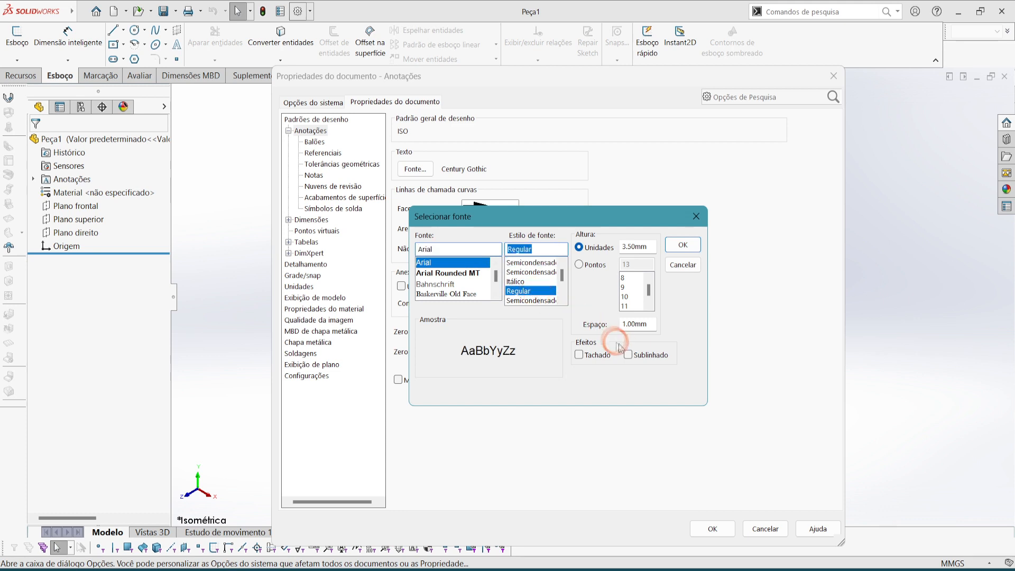
{"action": "left_click", "coordinate": [682, 245]}
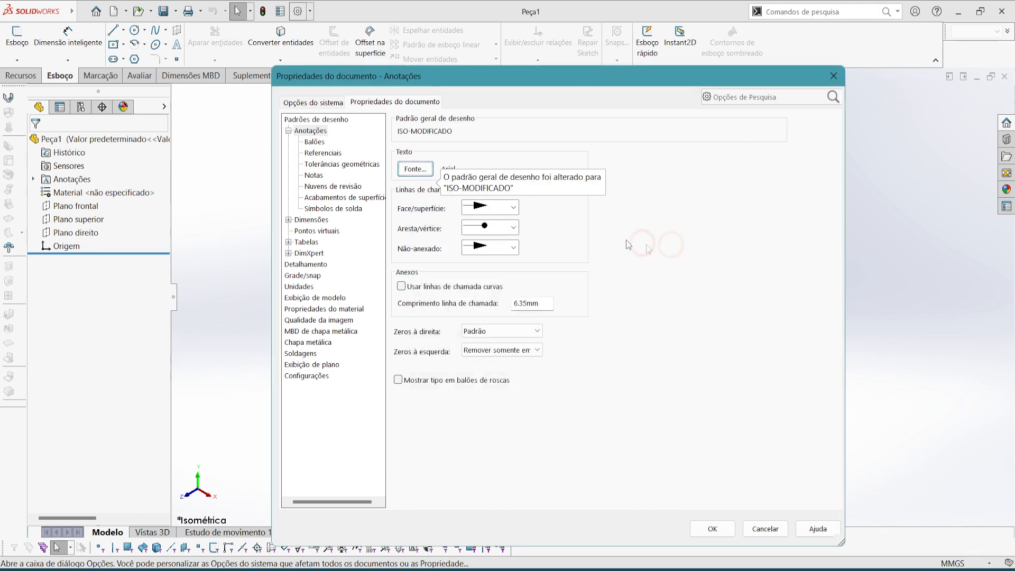
Step: Examine the overall drafting standard and the annotation settings for balloons, datums, geometric tolerances and notes
{"action": "left_click", "coordinate": [313, 142]}
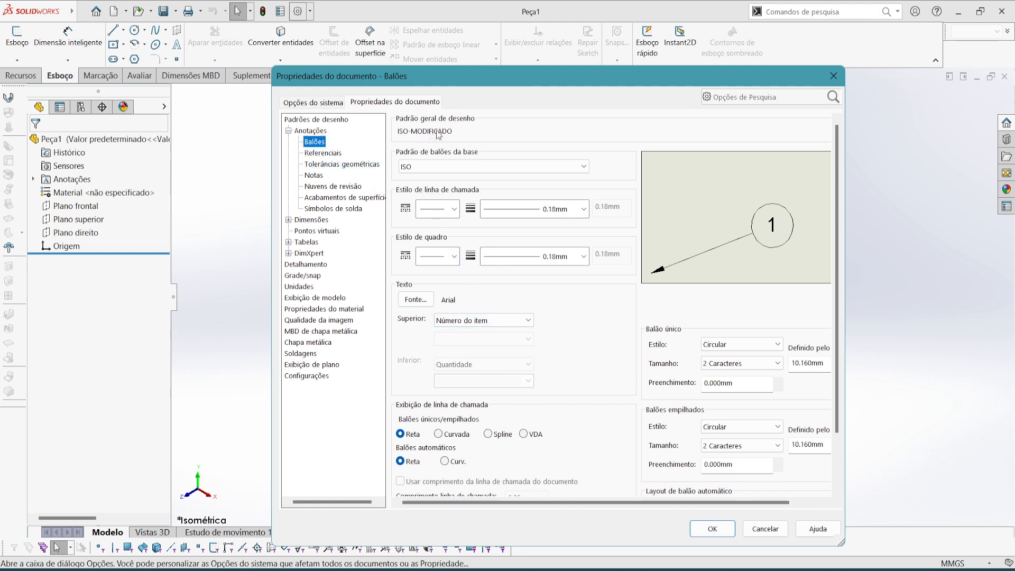
{"action": "left_click", "coordinate": [317, 121]}
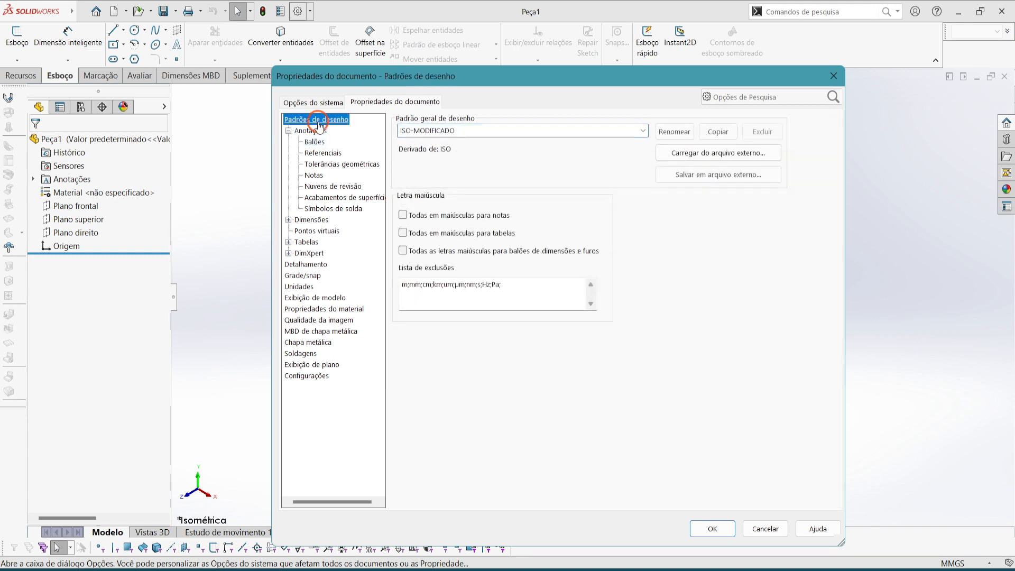
{"action": "left_click", "coordinate": [642, 132]}
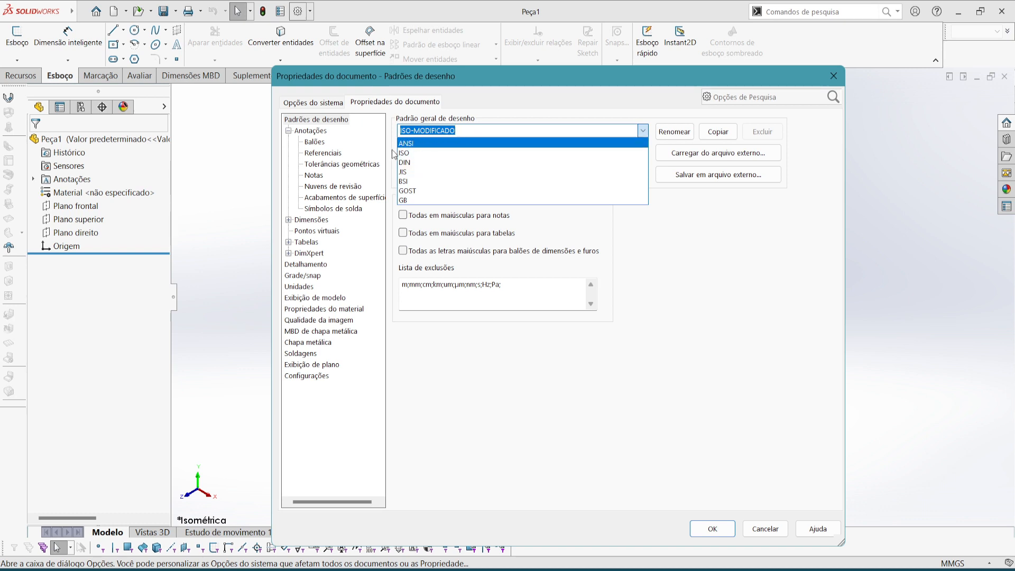
{"action": "left_click", "coordinate": [326, 129]}
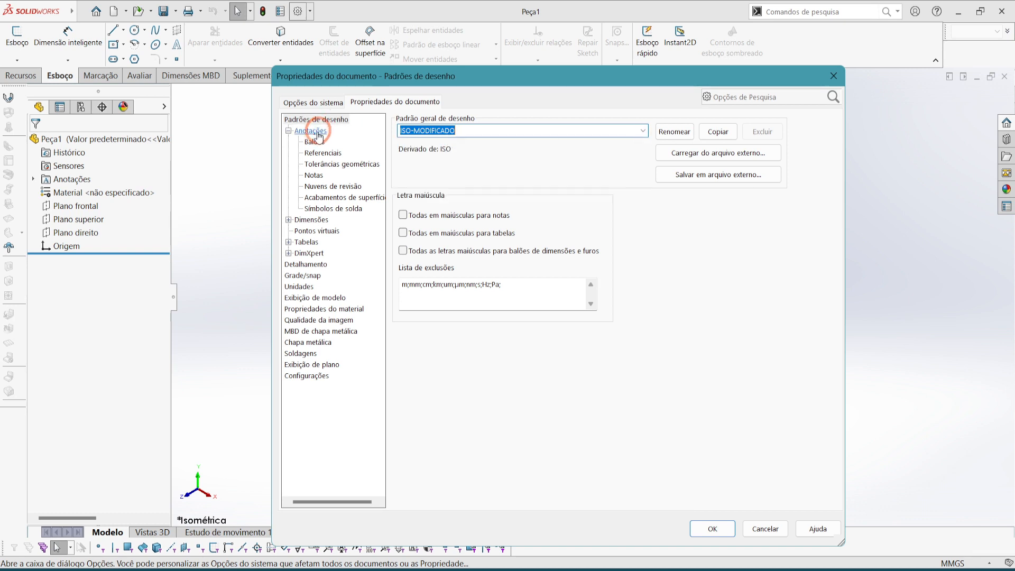
{"action": "left_click", "coordinate": [312, 131]}
{"action": "left_click", "coordinate": [380, 132]}
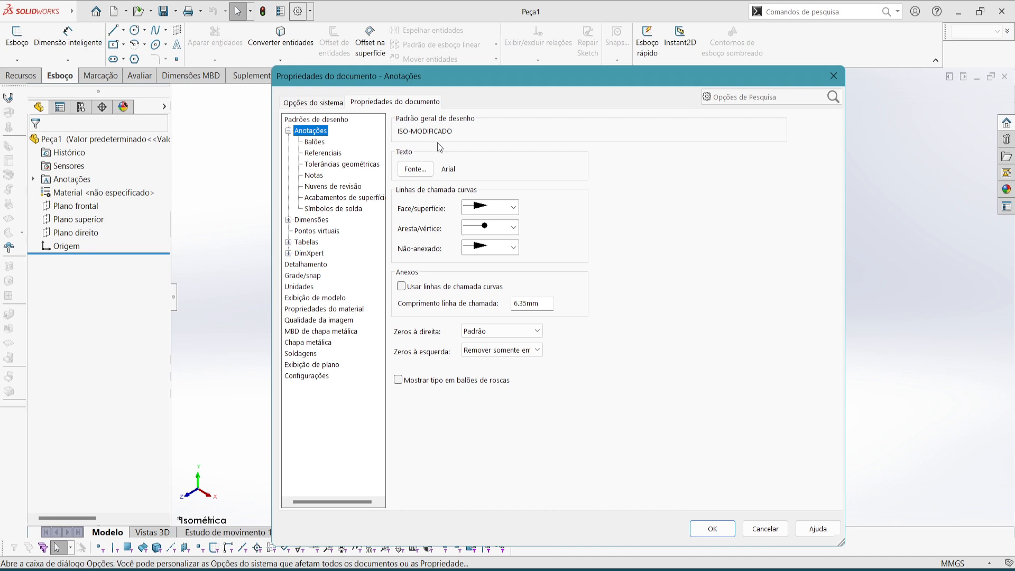
{"action": "left_click", "coordinate": [319, 153]}
{"action": "left_click", "coordinate": [324, 164]}
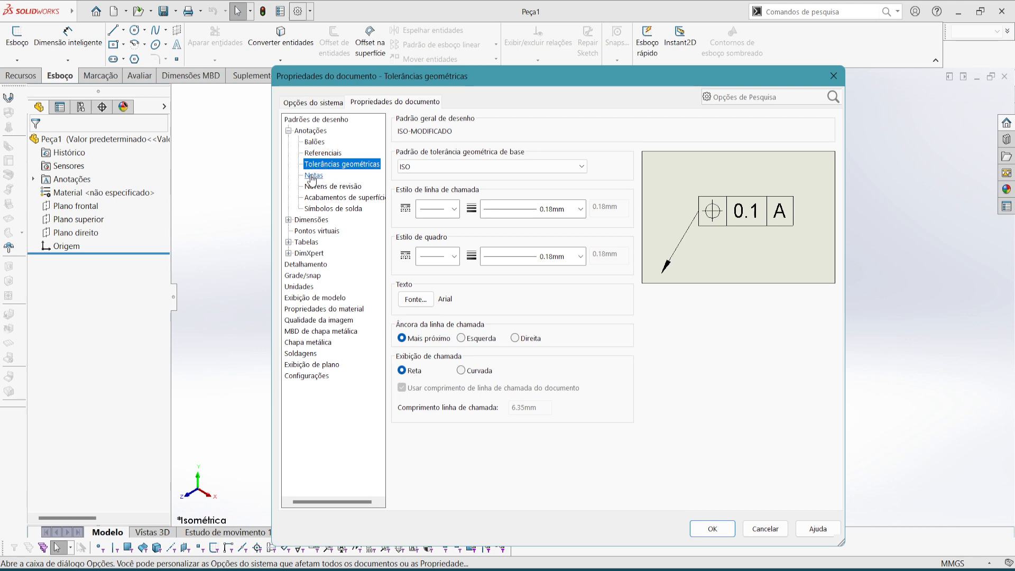
{"action": "left_click", "coordinate": [314, 175]}
{"action": "left_click", "coordinate": [338, 164]}
{"action": "left_click", "coordinate": [313, 175]}
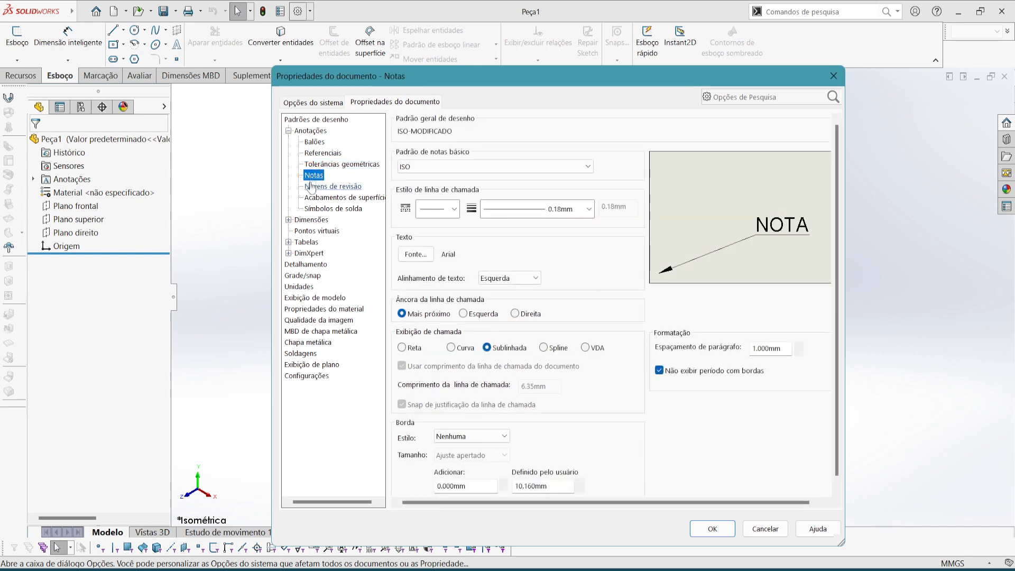
{"action": "scroll", "coordinate": [518, 316], "scroll_direction": "down", "scroll_amount": 1}
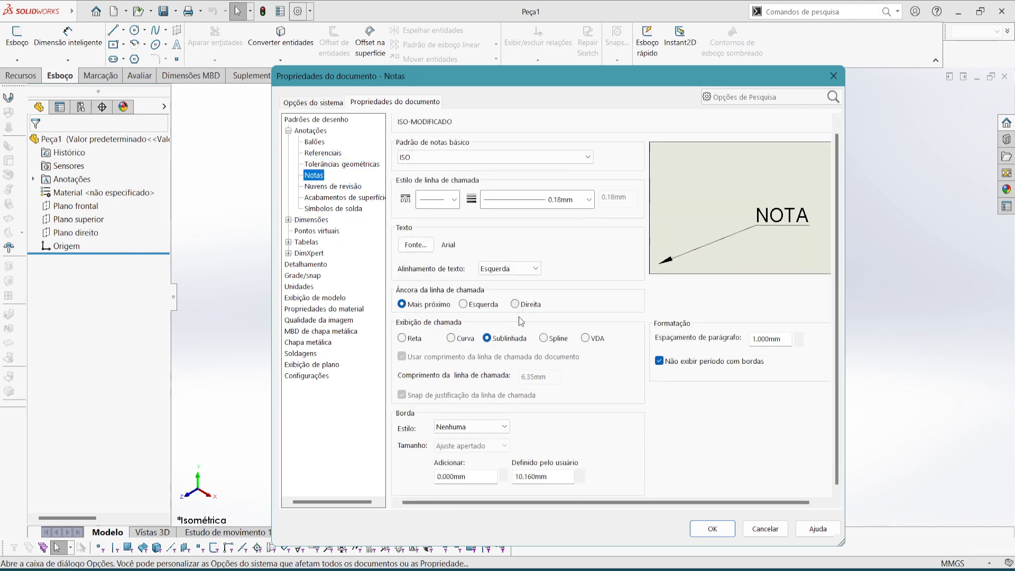
Step: Set the weld symbols' root-inside font to Arial with the Regular style
{"action": "left_click", "coordinate": [323, 209]}
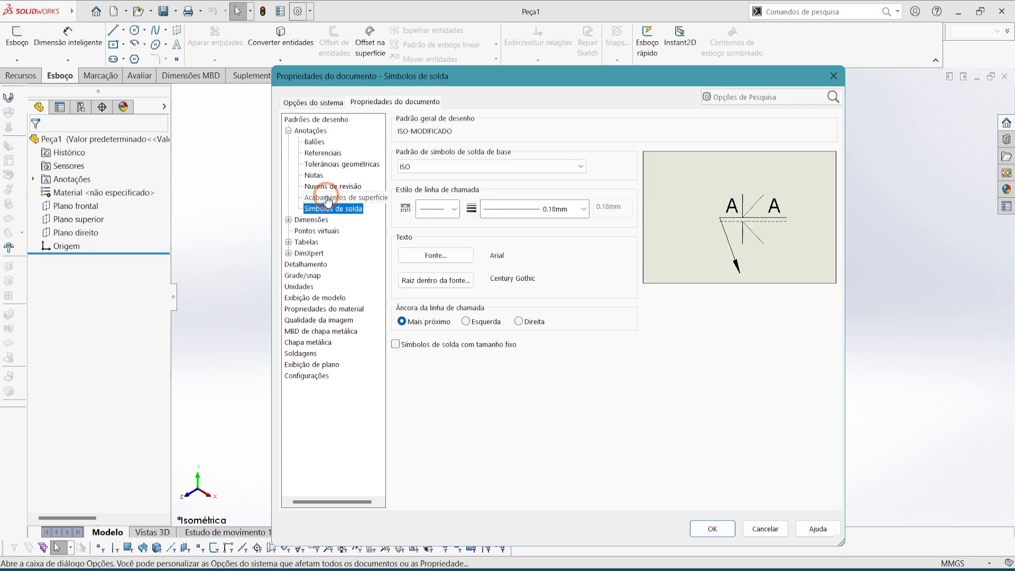
{"action": "left_click", "coordinate": [445, 281]}
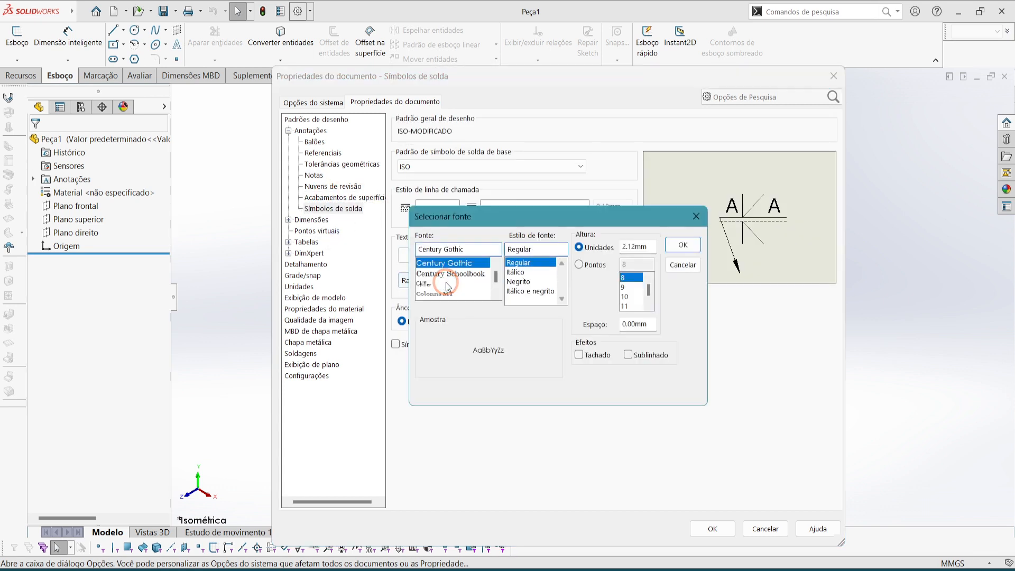
{"action": "triple_click", "coordinate": [476, 248]}
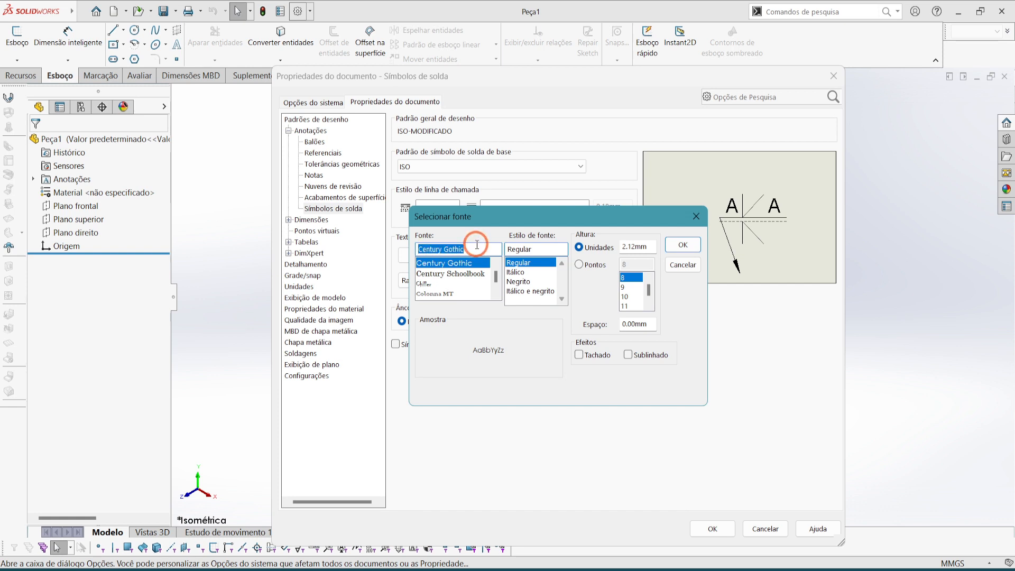
{"action": "type", "text": "arial"}
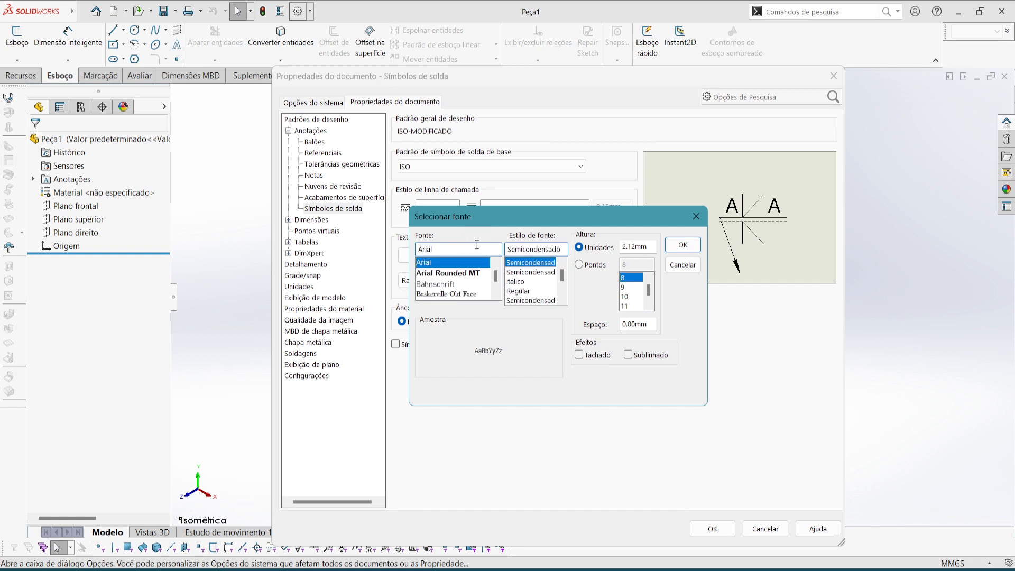
{"action": "left_click", "coordinate": [521, 290]}
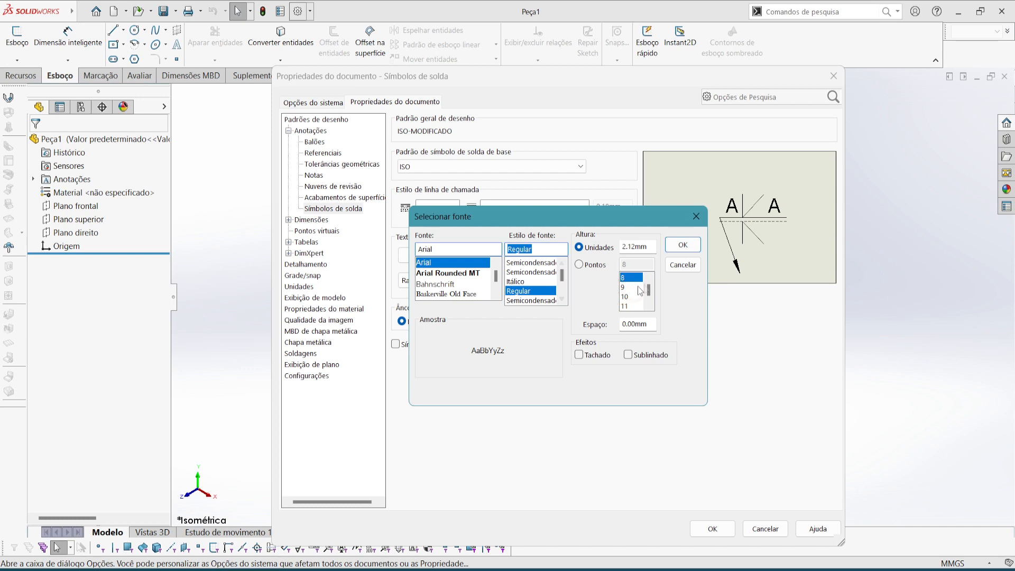
{"action": "left_click", "coordinate": [683, 245]}
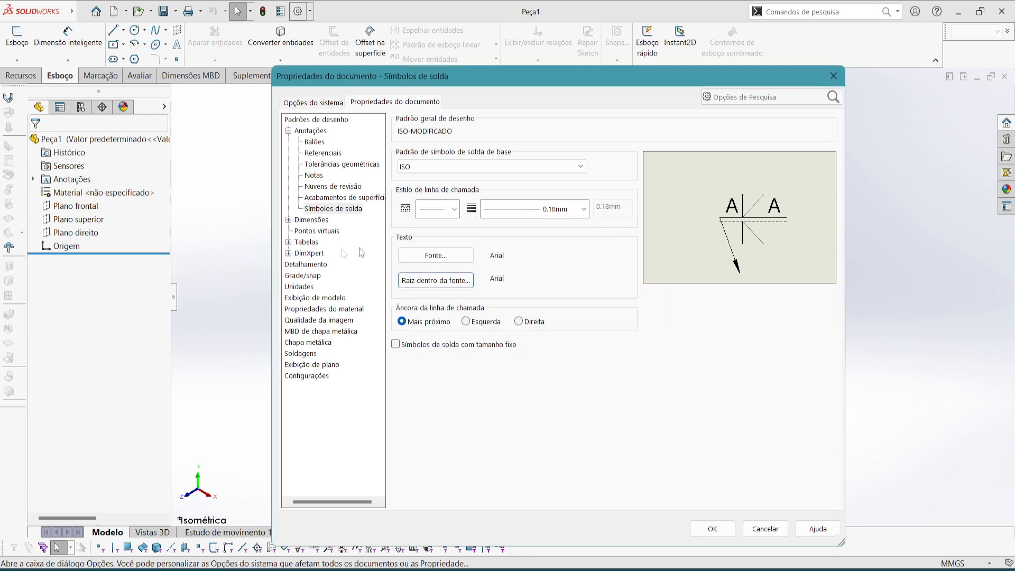
Step: Set the dimensions text font to Arial with the Regular style
{"action": "left_click", "coordinate": [310, 221]}
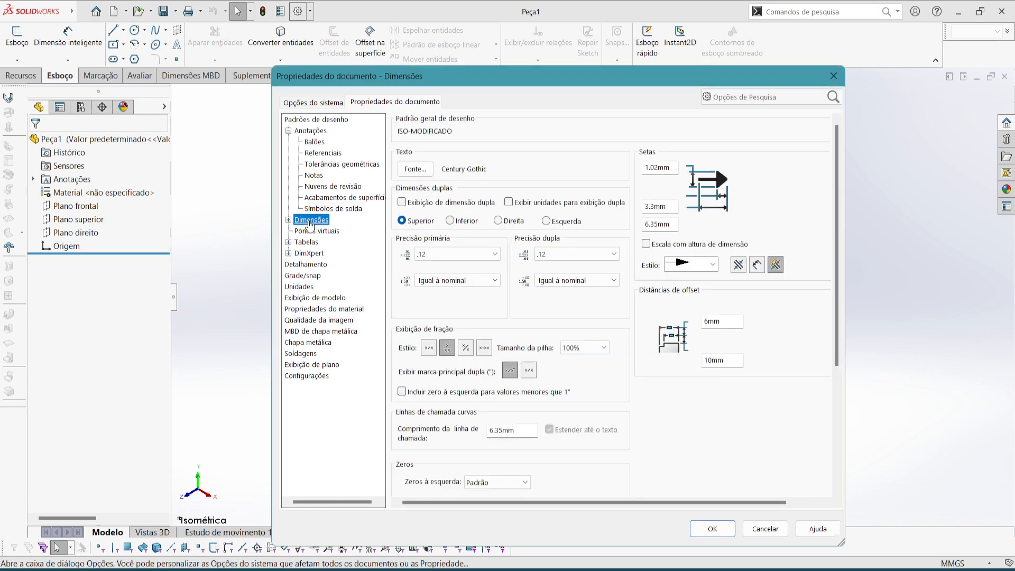
{"action": "left_click", "coordinate": [417, 169]}
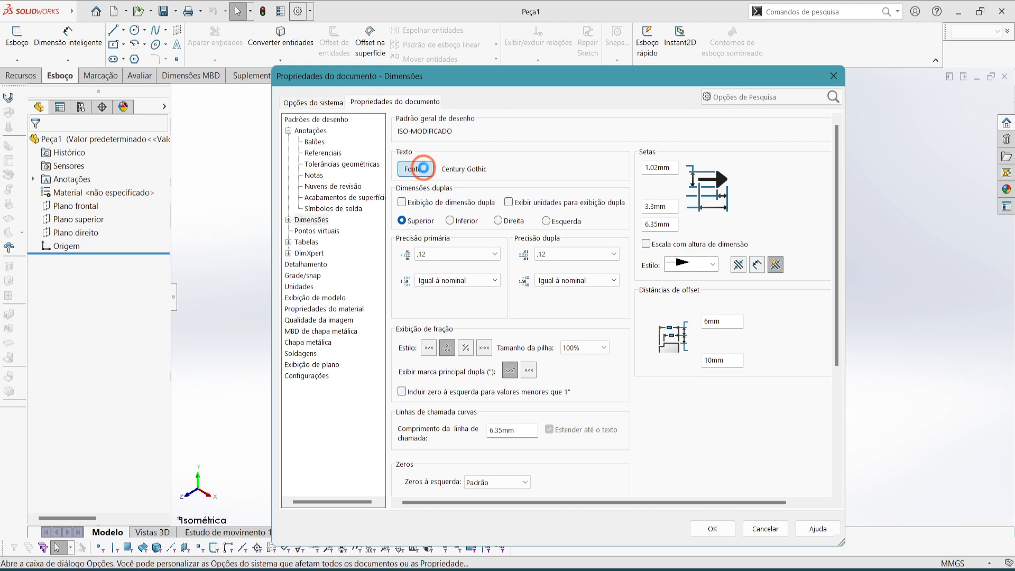
{"action": "triple_click", "coordinate": [475, 251]}
{"action": "type", "text": "Arial"}
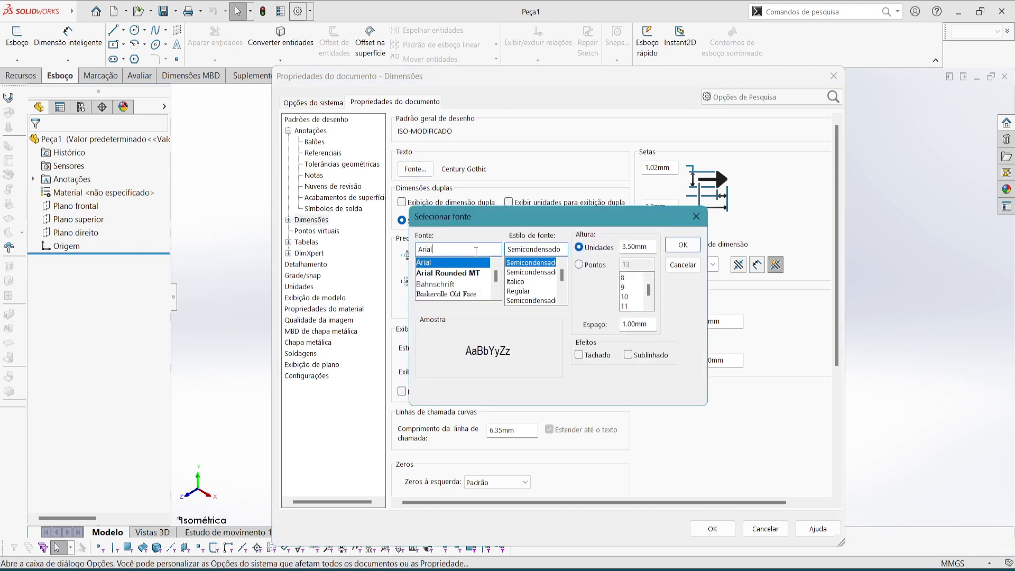
{"action": "left_click", "coordinate": [528, 291]}
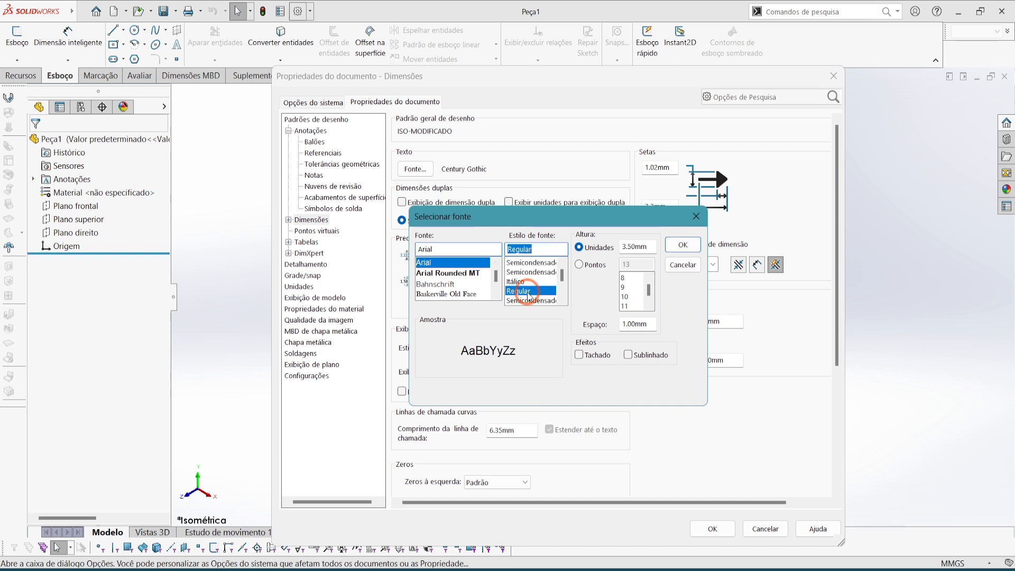
{"action": "left_click", "coordinate": [683, 244]}
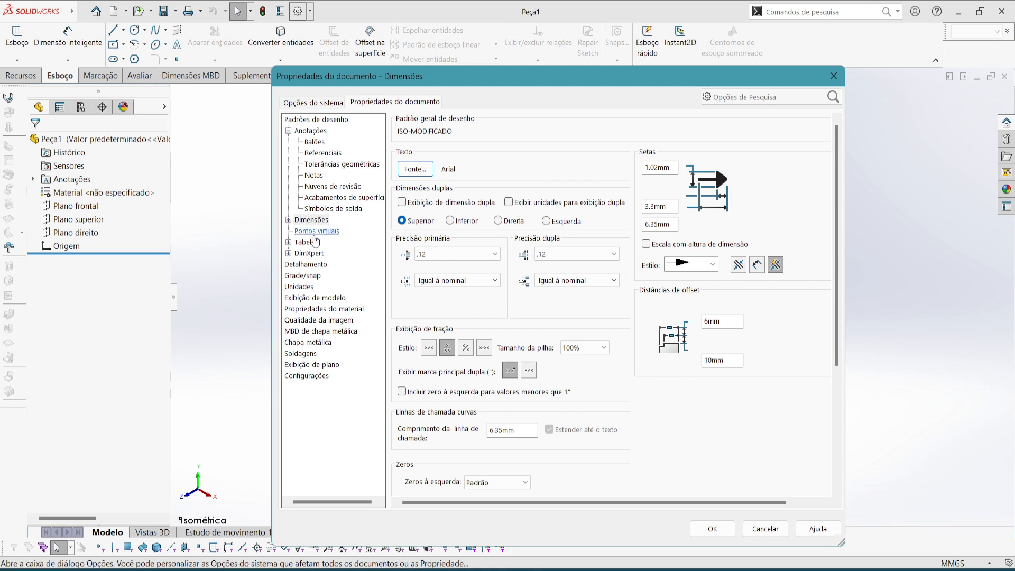
Step: Set the tables text font to Arial with the Regular style
{"action": "left_click", "coordinate": [317, 231]}
{"action": "left_click", "coordinate": [307, 242]}
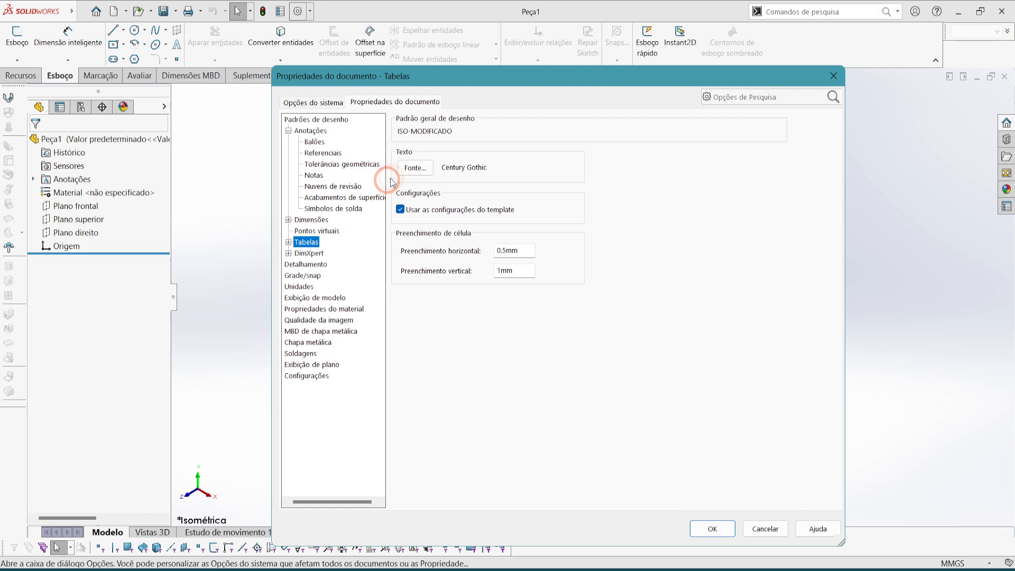
{"action": "left_click", "coordinate": [415, 168]}
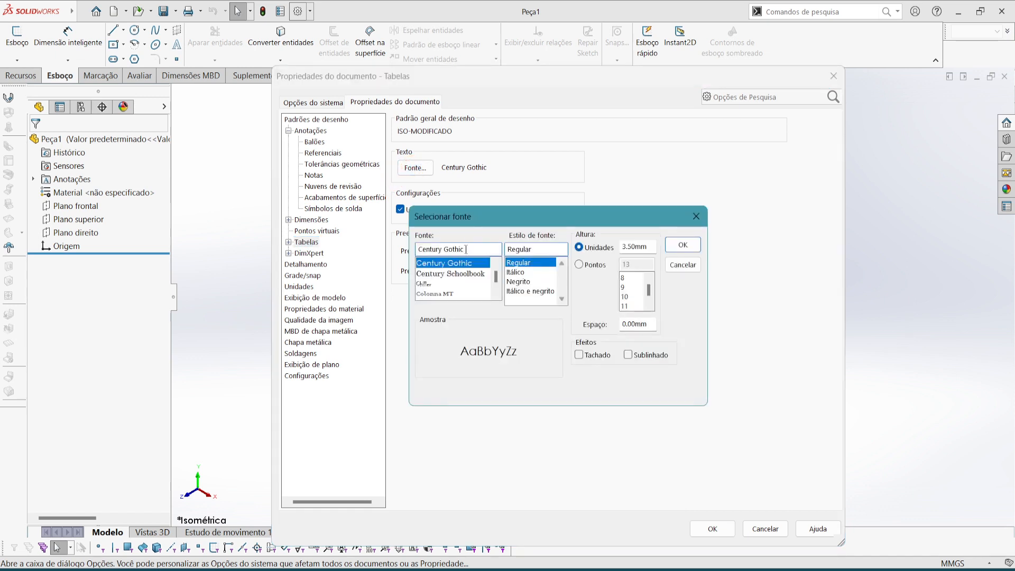
{"action": "left_click_drag", "start_coordinate": [473, 249], "coordinate": [417, 249]}
{"action": "type", "text": "arial"}
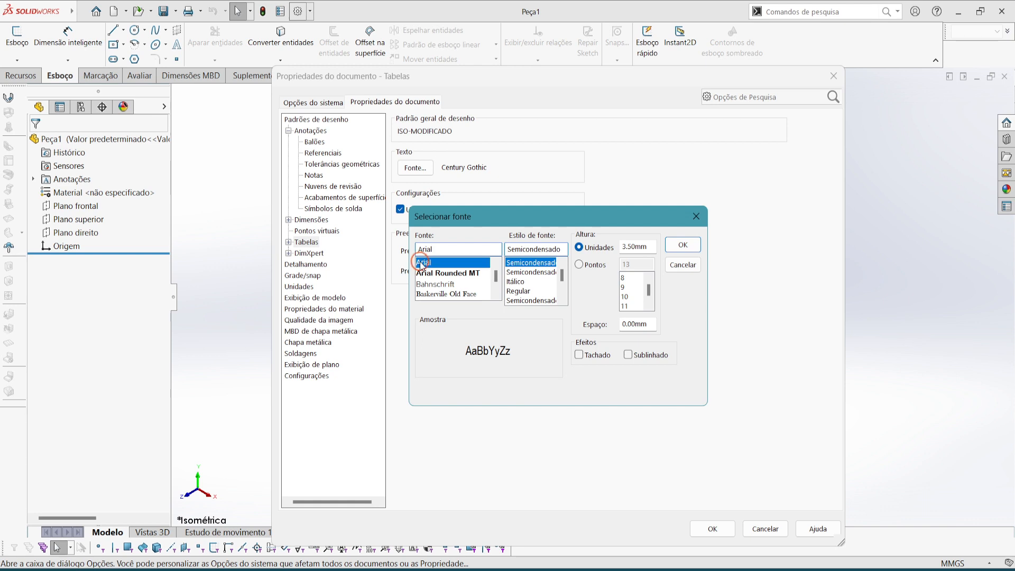
{"action": "left_click", "coordinate": [521, 290]}
{"action": "left_click", "coordinate": [680, 246]}
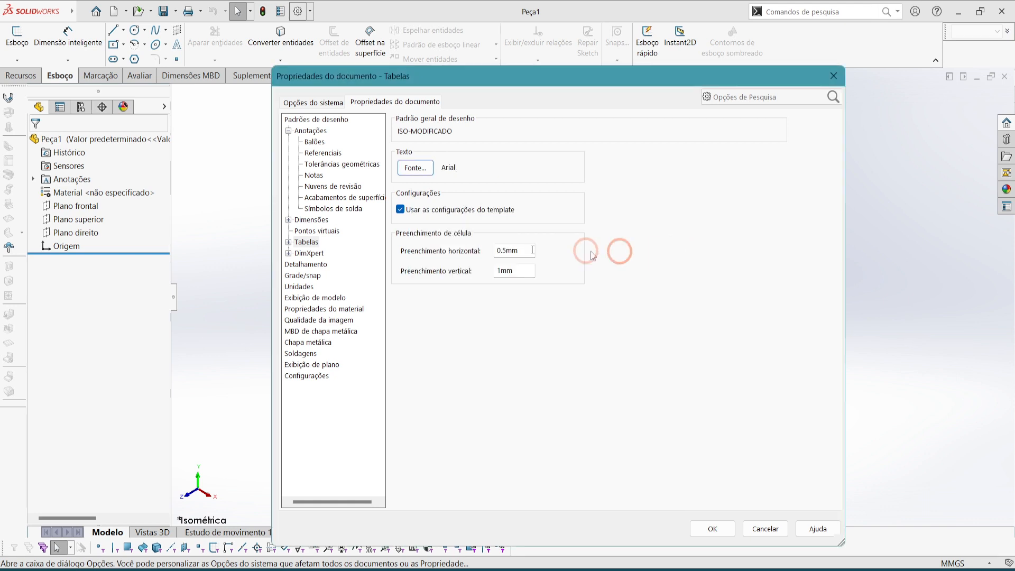
Step: Examine the arrow style, arrow placement and primary precision options for dimensions
{"action": "left_click", "coordinate": [310, 219]}
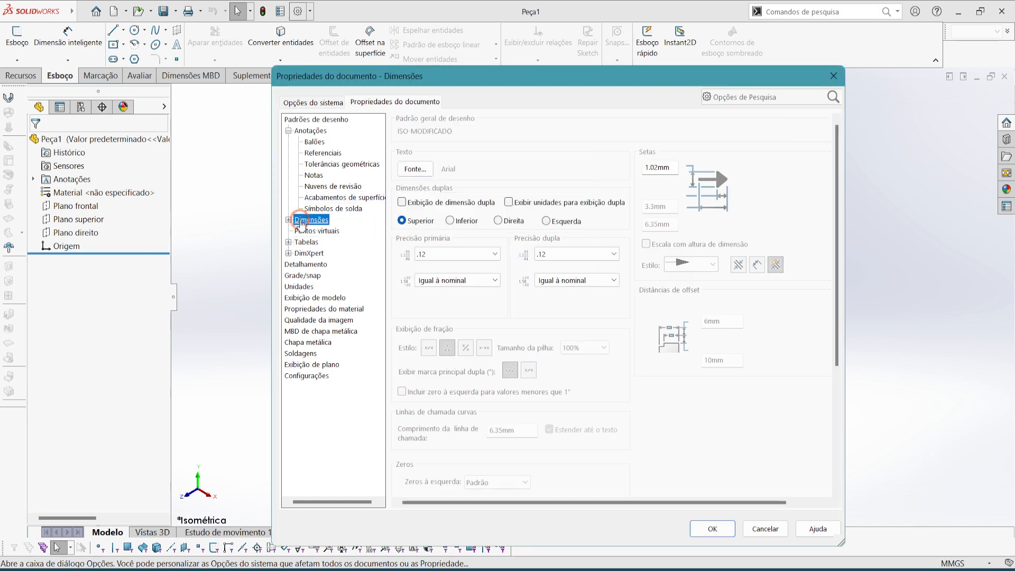
{"action": "left_click", "coordinate": [712, 265]}
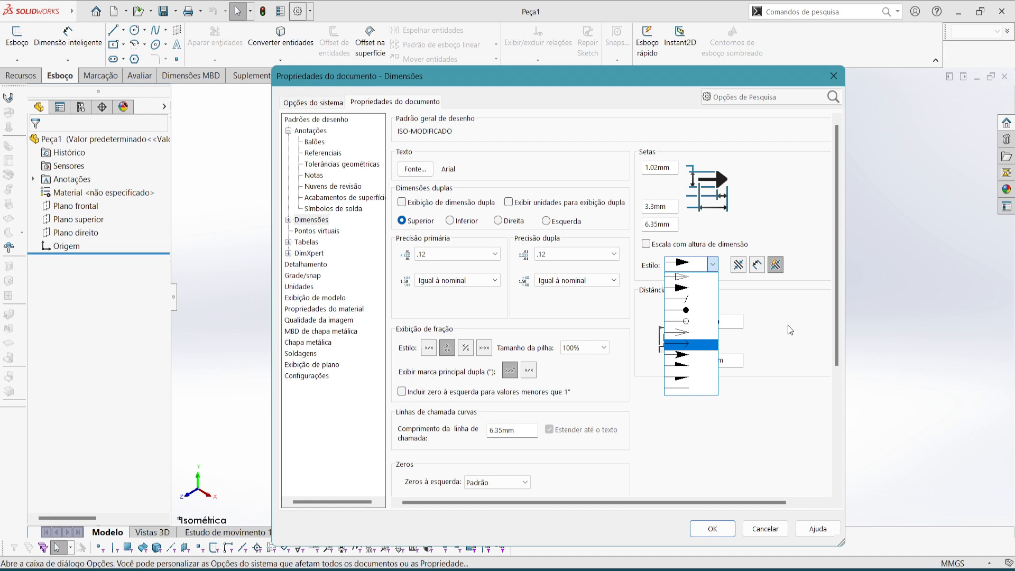
{"action": "left_click", "coordinate": [699, 359]}
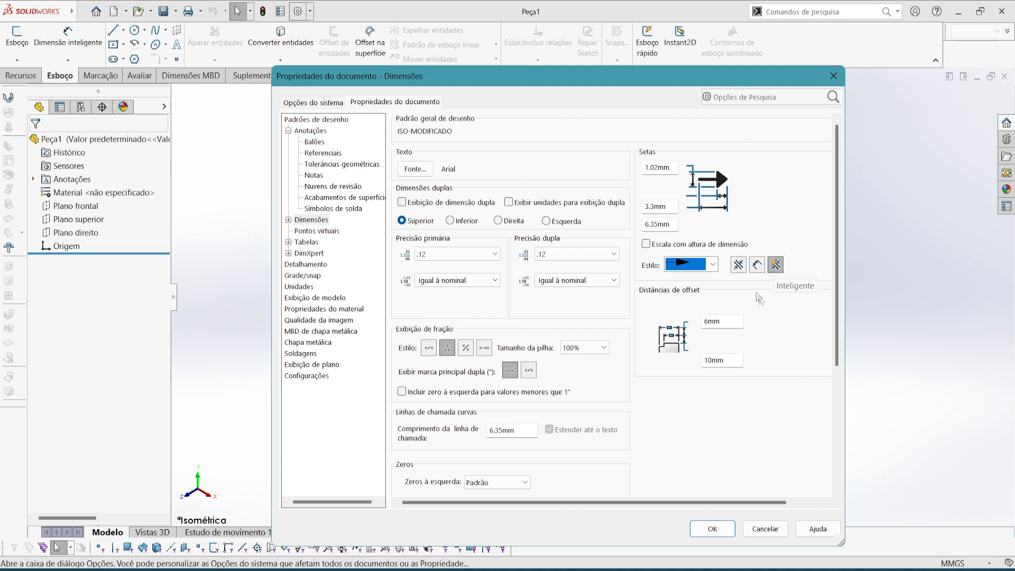
{"action": "left_click", "coordinate": [776, 265]}
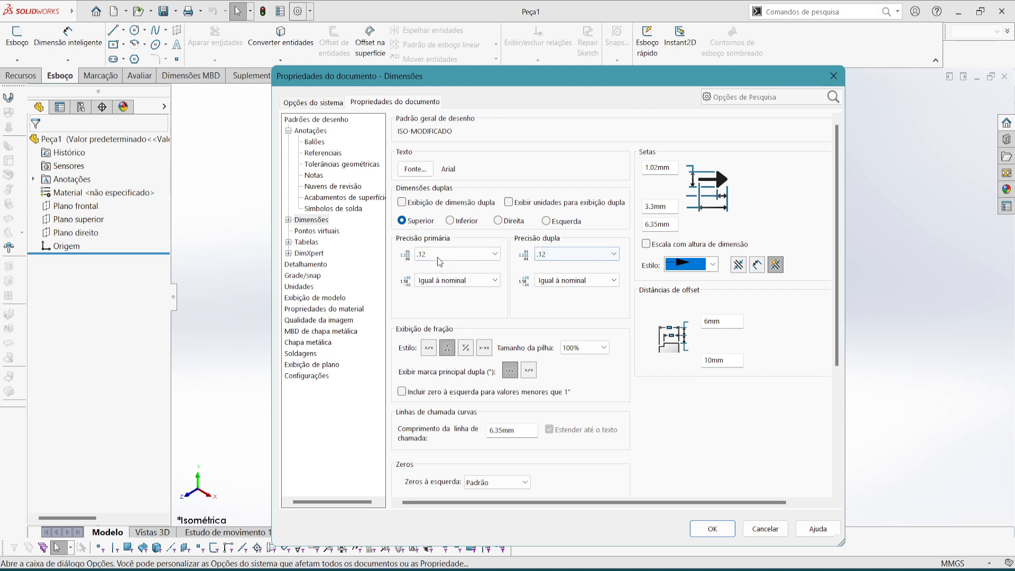
{"action": "left_click", "coordinate": [495, 255]}
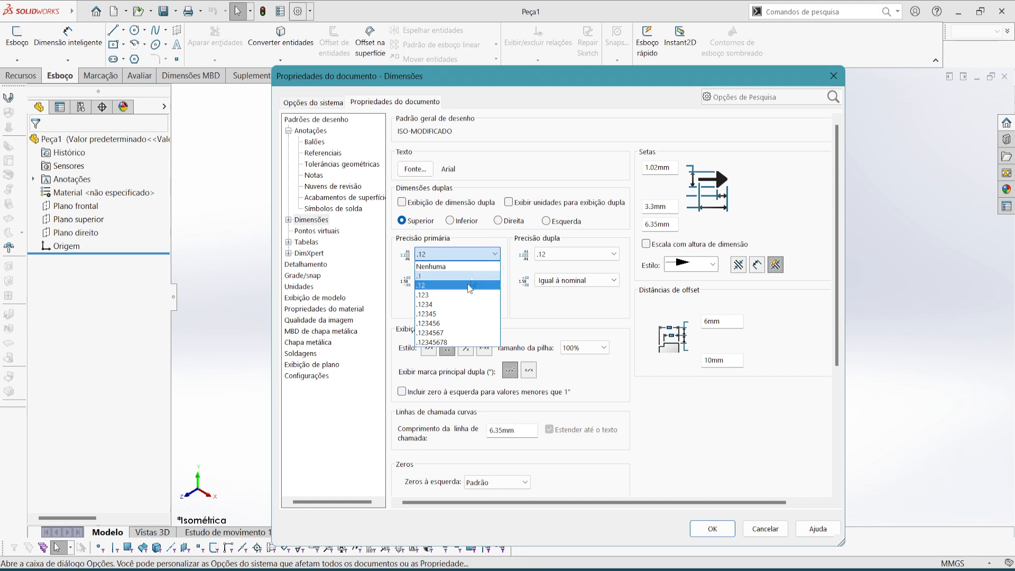
{"action": "left_click", "coordinate": [493, 244]}
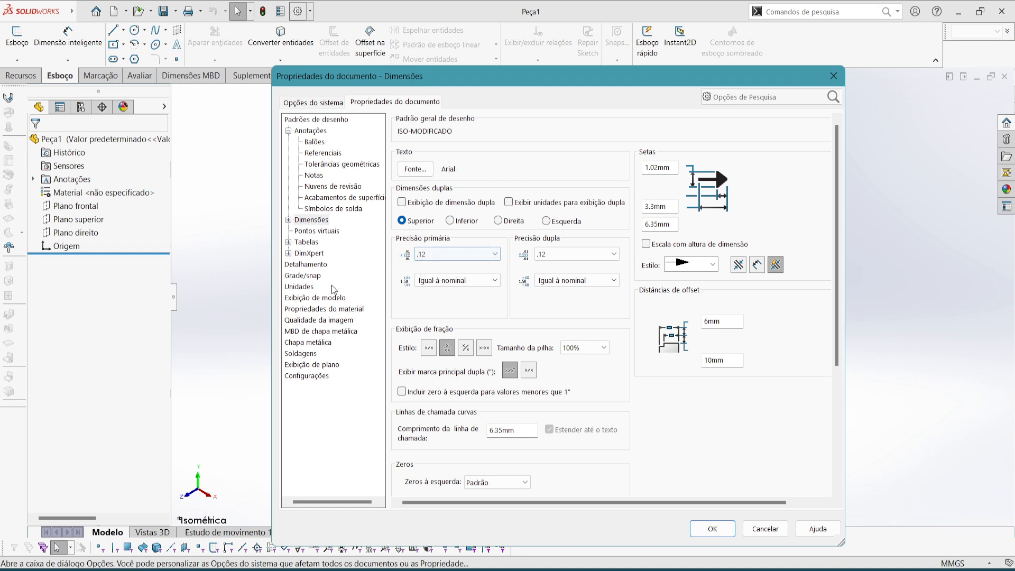
Step: Review the unit system and model display settings, and apply the document properties to the part
{"action": "left_click", "coordinate": [307, 289]}
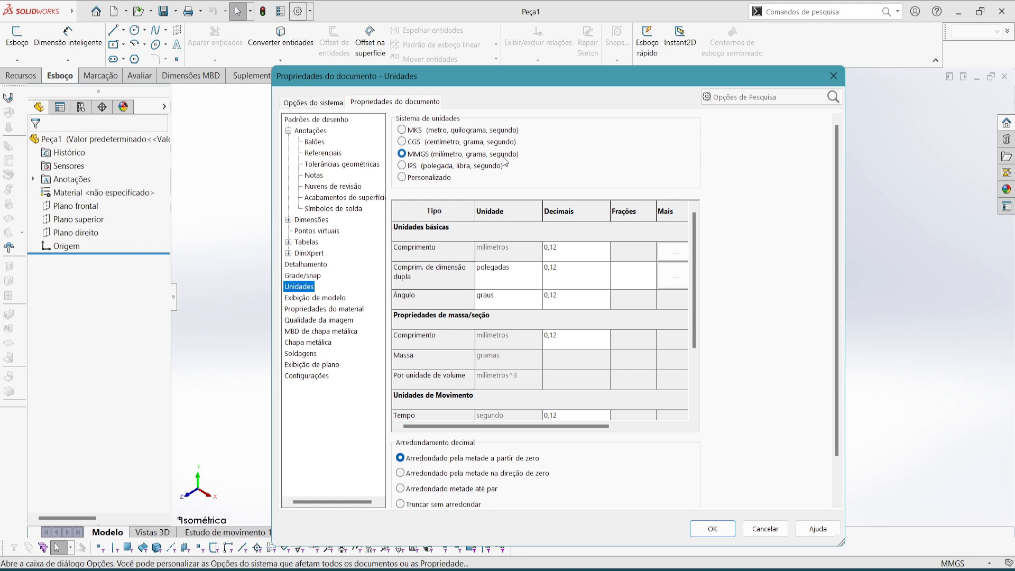
{"action": "left_click", "coordinate": [332, 298]}
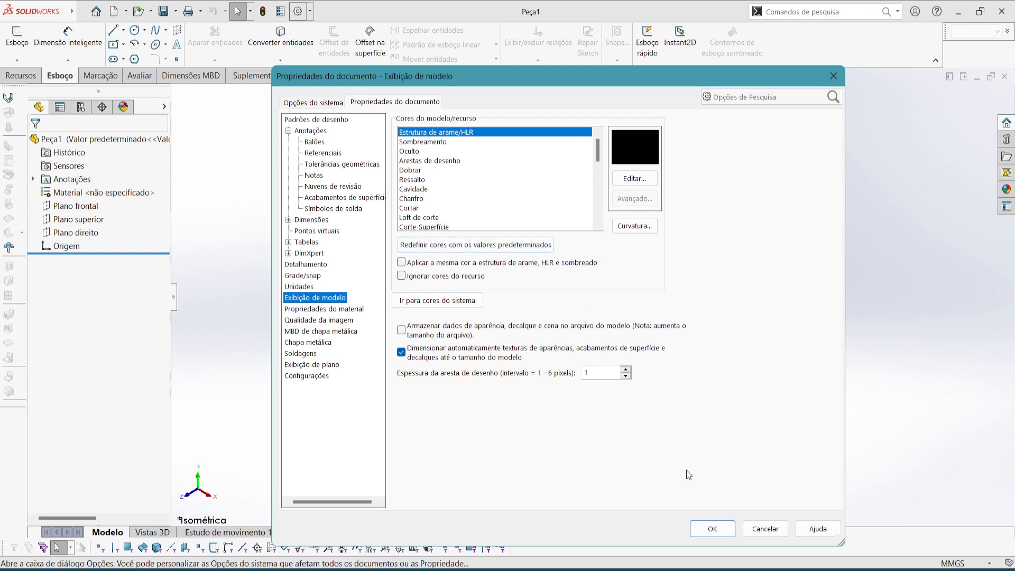
{"action": "left_click", "coordinate": [713, 533]}
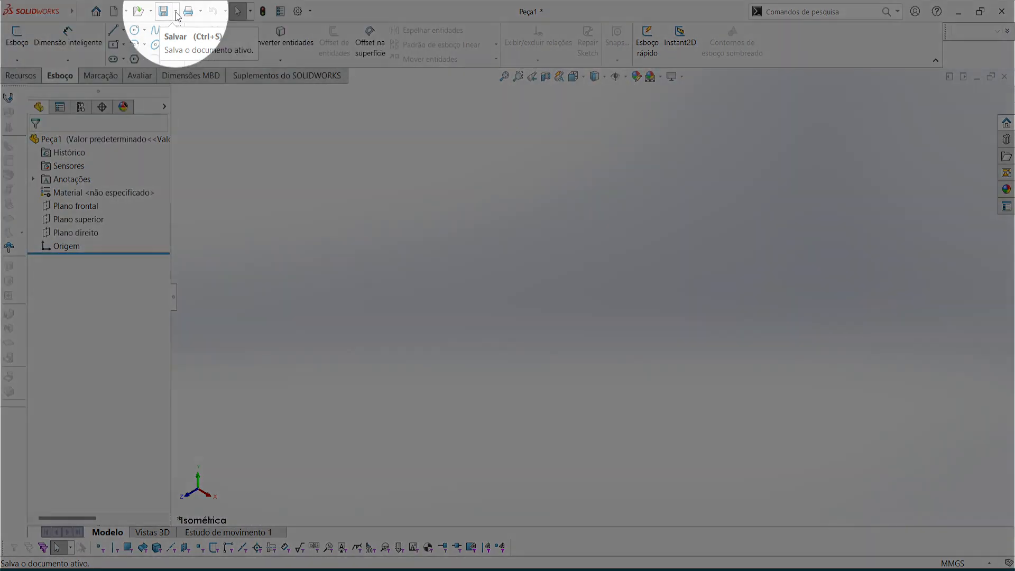
Step: Save the part in the SOLIDWORKS data folder as a Part Templates (*.prtdot) file named Peça Personalizada
{"action": "left_click", "coordinate": [176, 11]}
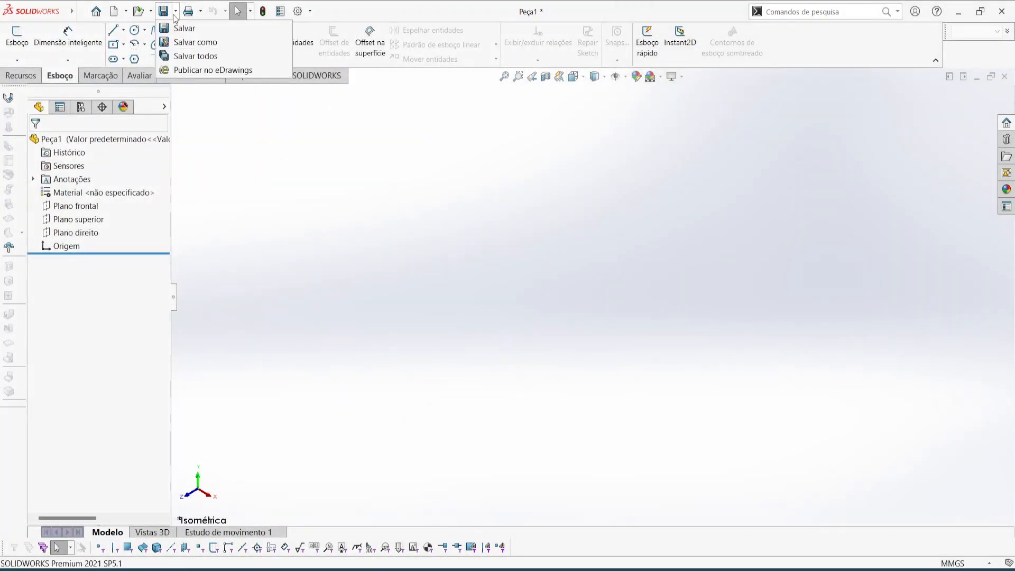
{"action": "left_click", "coordinate": [182, 46]}
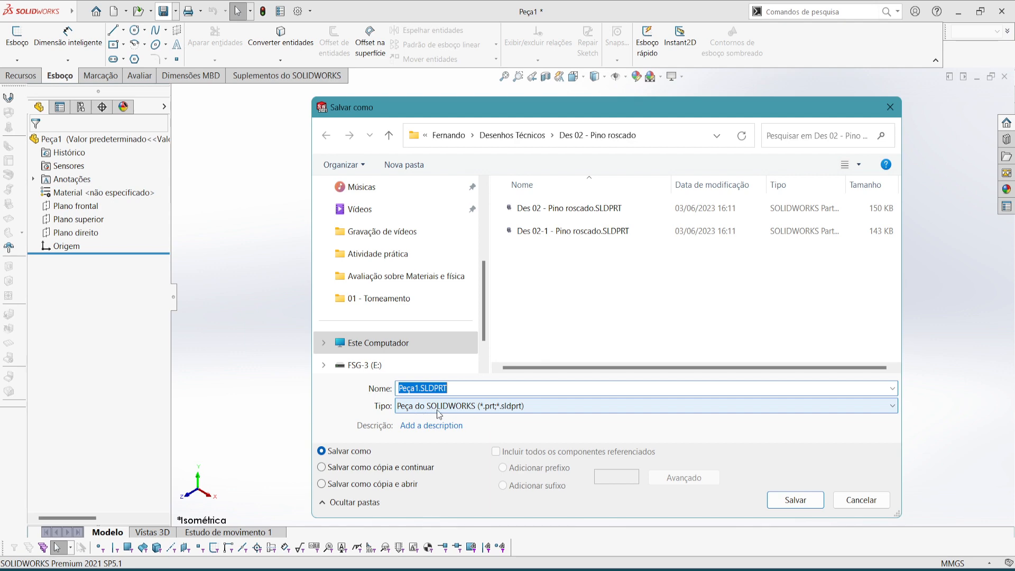
{"action": "left_click", "coordinate": [549, 408]}
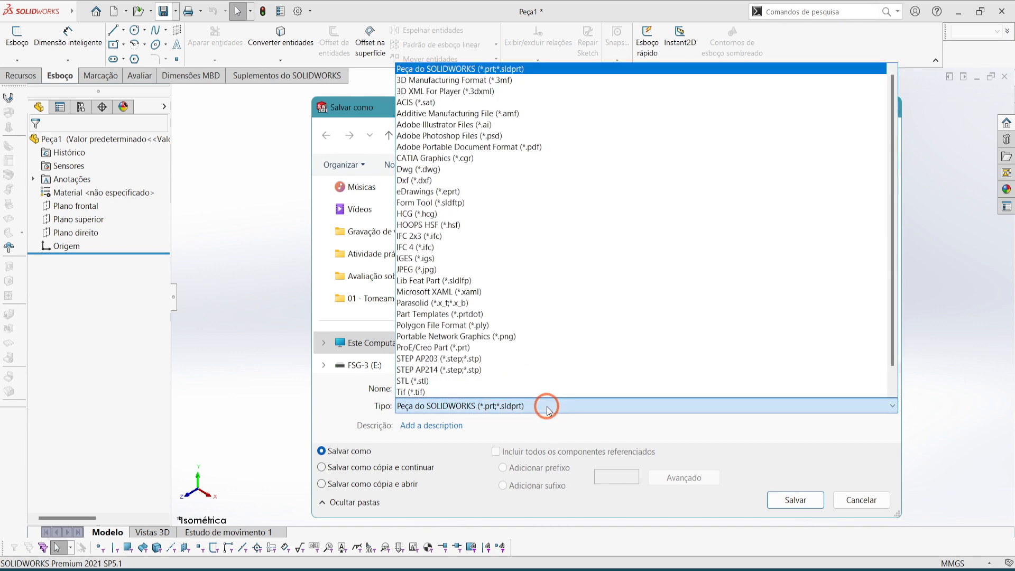
{"action": "left_click", "coordinate": [437, 315]}
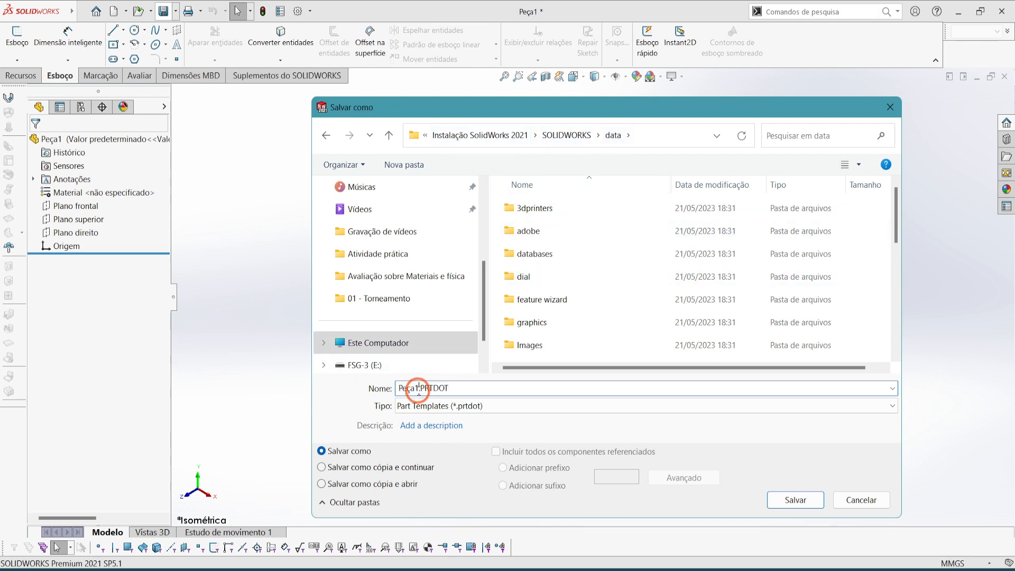
{"action": "left_click", "coordinate": [446, 413]}
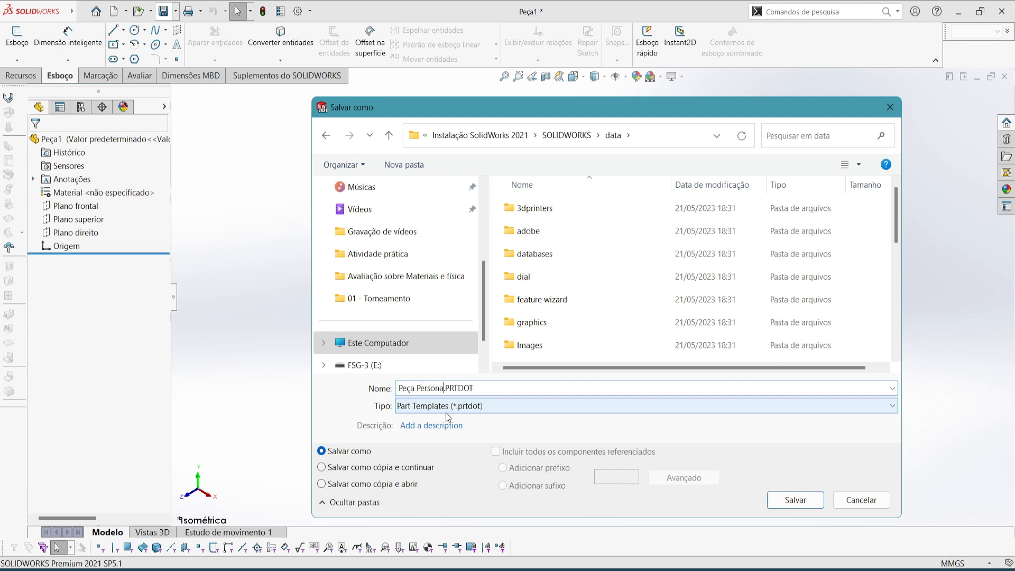
{"action": "type", "text": "zada"}
{"action": "left_click", "coordinate": [794, 500]}
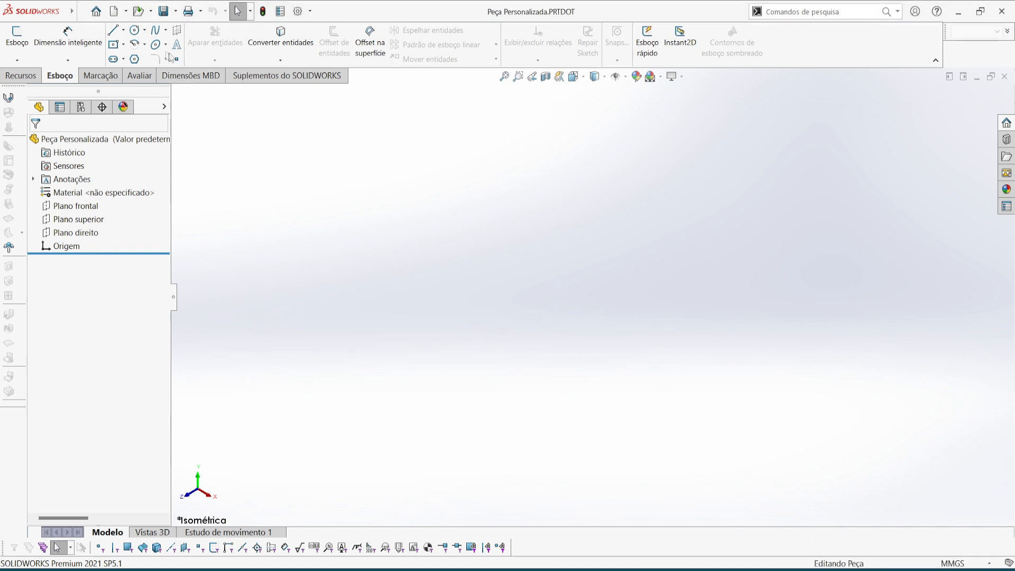
Step: Browse the advanced new-document templates and choose the Peça Personalizada part template from the data set
{"action": "left_click", "coordinate": [114, 13]}
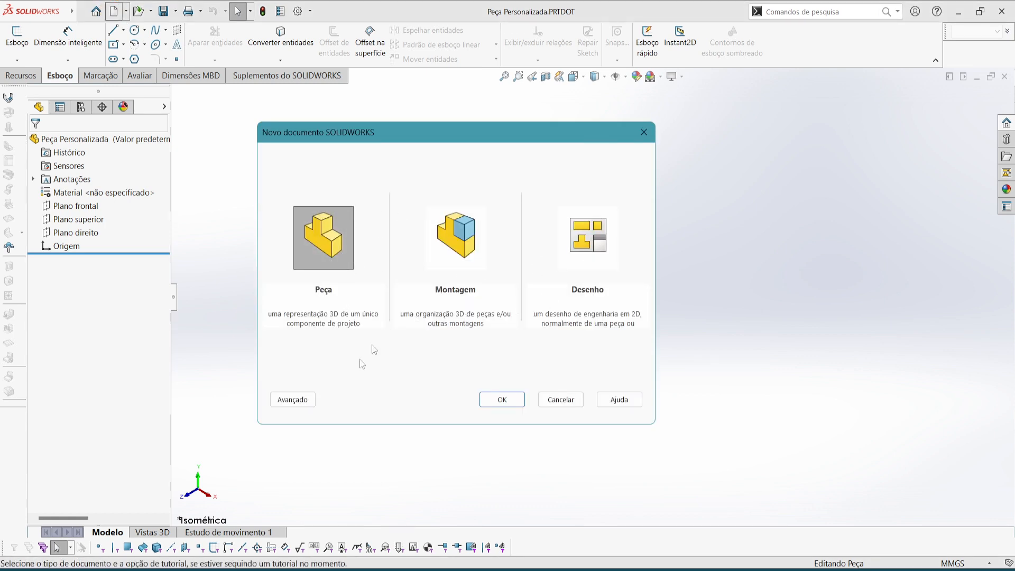
{"action": "left_click", "coordinate": [296, 400]}
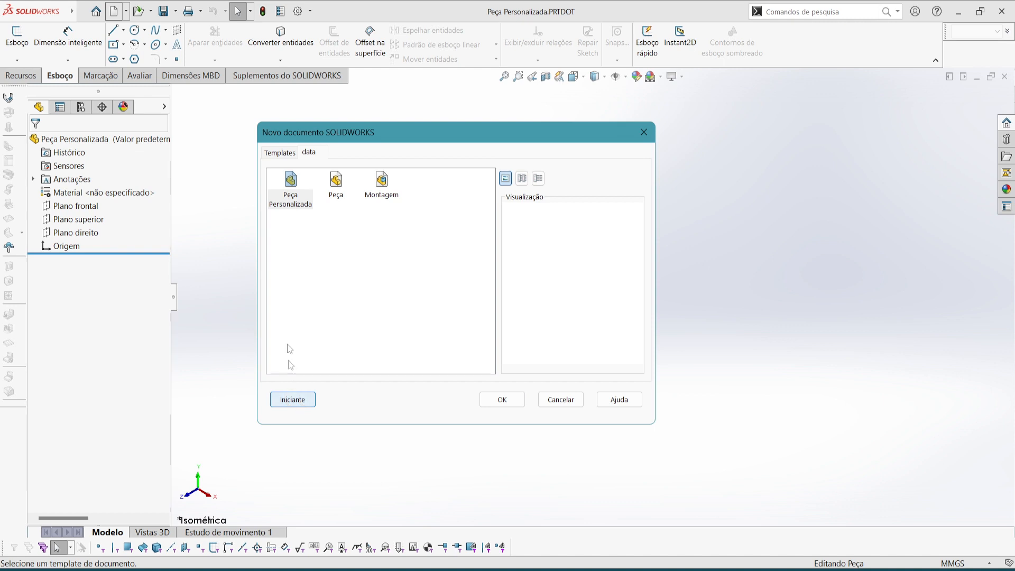
{"action": "left_click", "coordinate": [290, 153]}
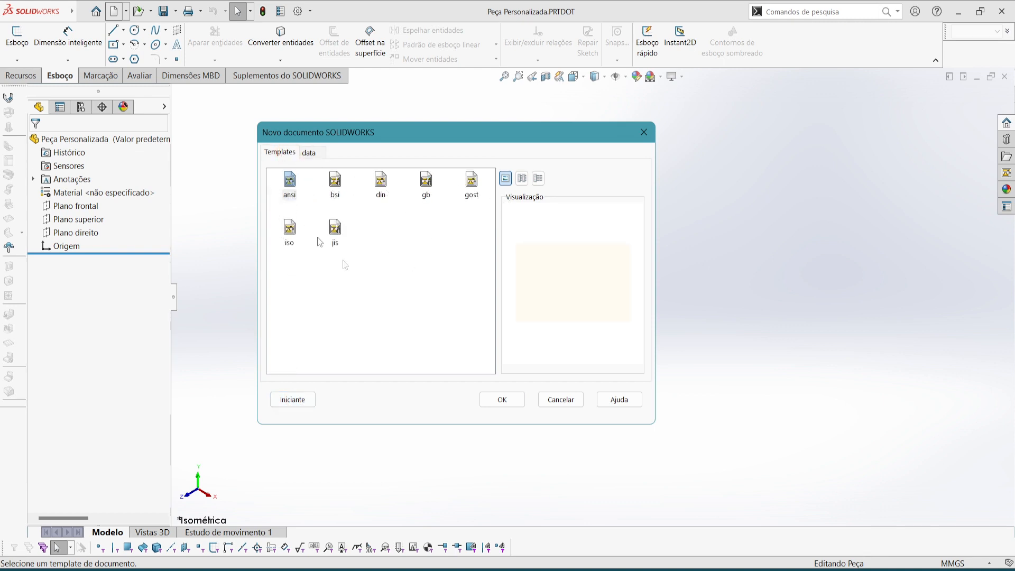
{"action": "left_click", "coordinate": [312, 153]}
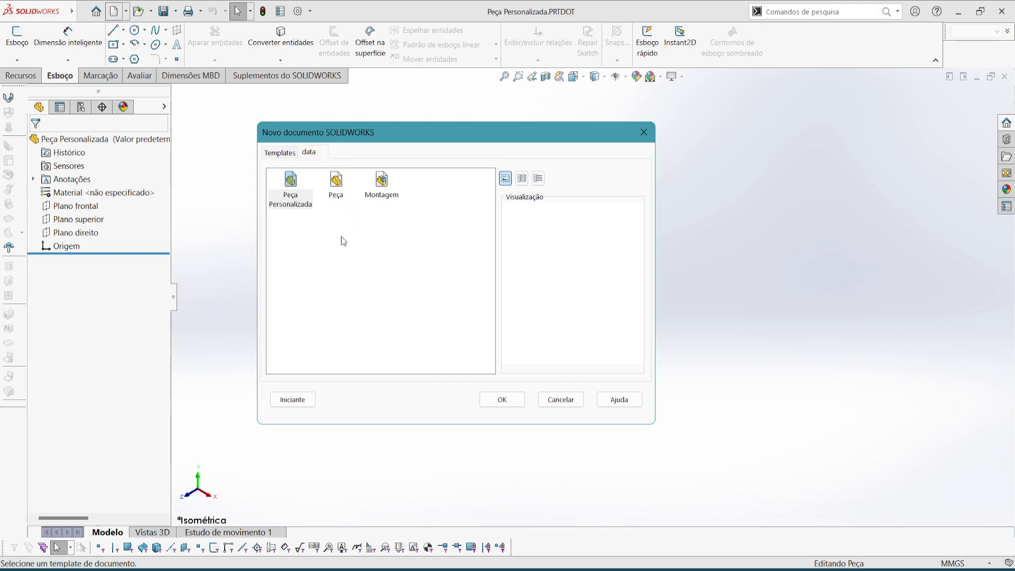
{"action": "left_click", "coordinate": [290, 198]}
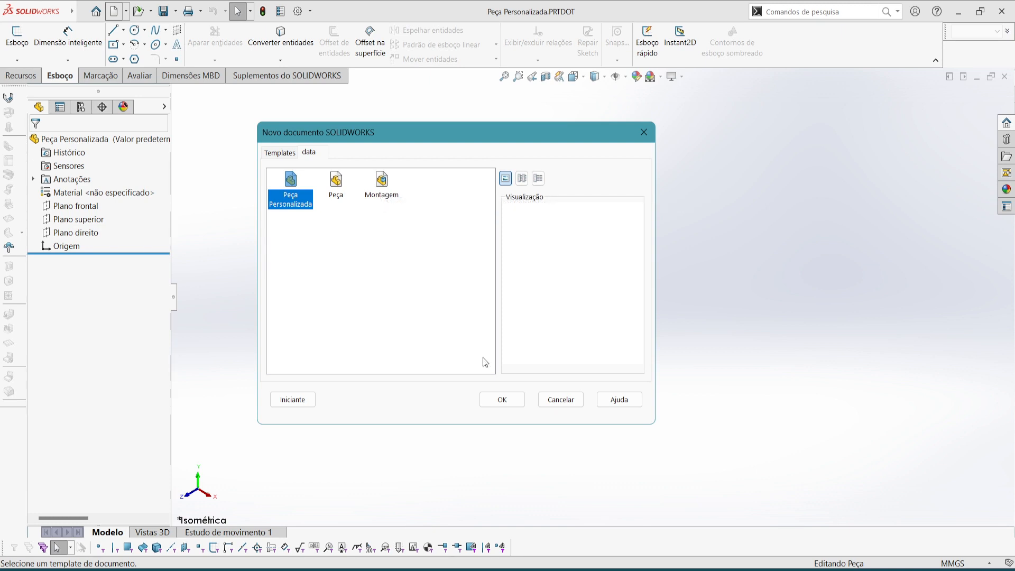
{"action": "left_click", "coordinate": [511, 398]}
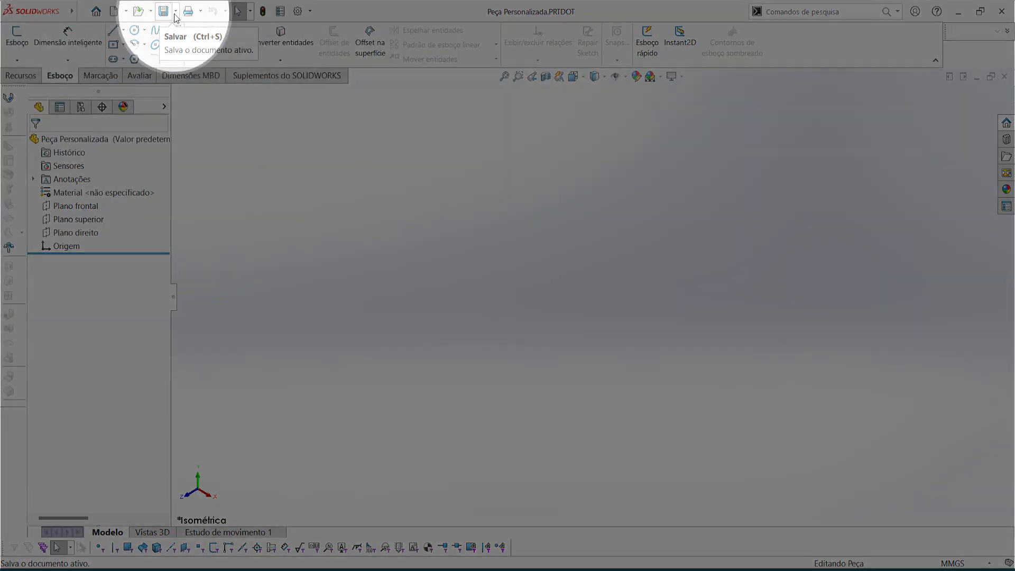
Step: Start saving the template under a new location, with Part Templates (*.prtdot) as type and the Desenhos Técnicos folder on drive D as destination
{"action": "left_click", "coordinate": [176, 13]}
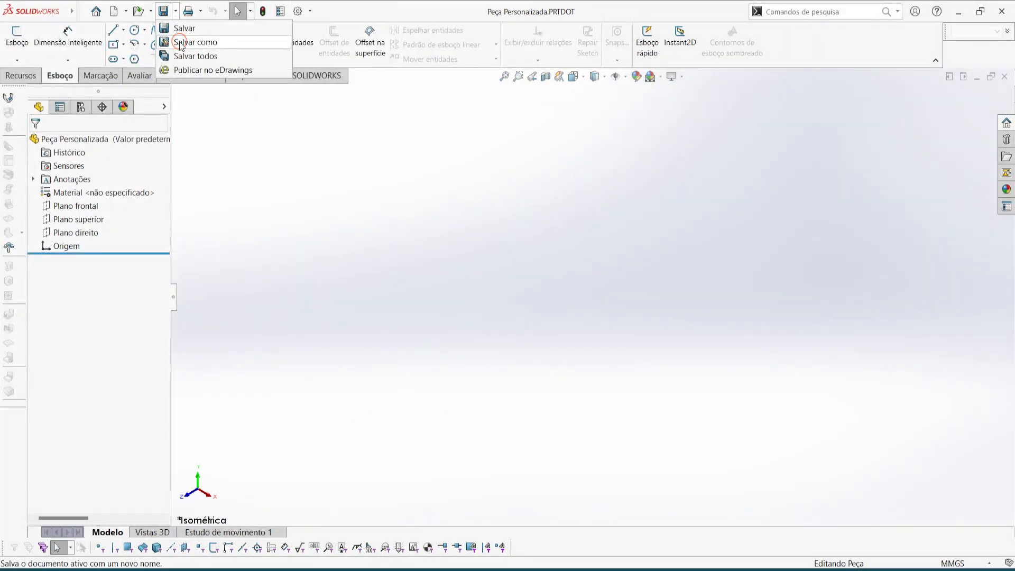
{"action": "left_click", "coordinate": [180, 43]}
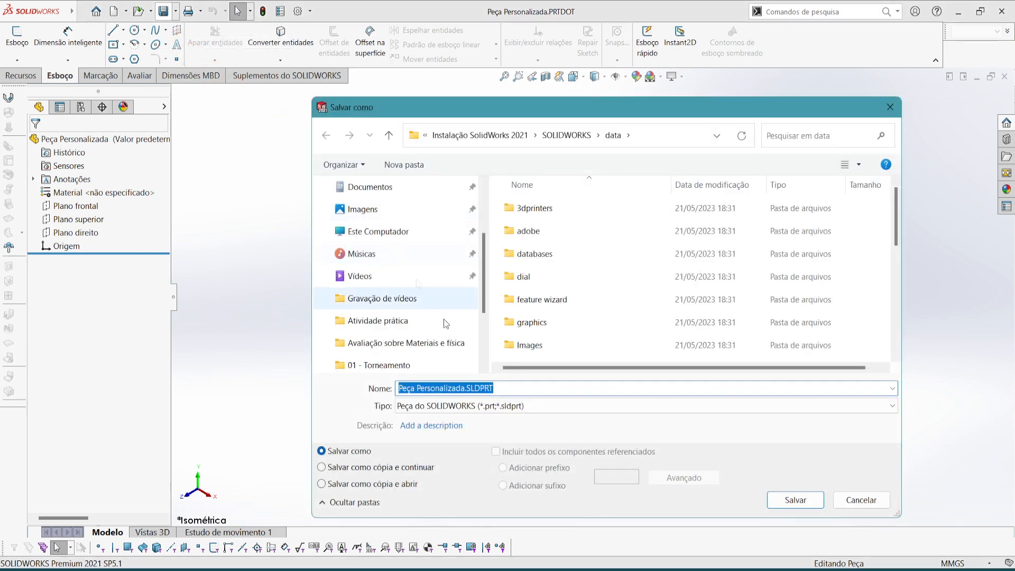
{"action": "left_click", "coordinate": [549, 411]}
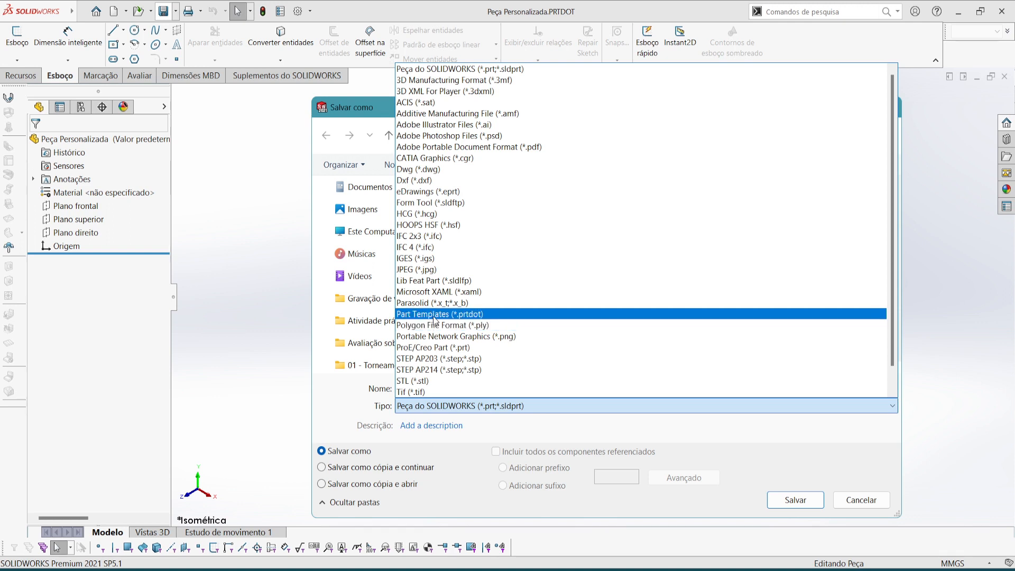
{"action": "left_click", "coordinate": [434, 316]}
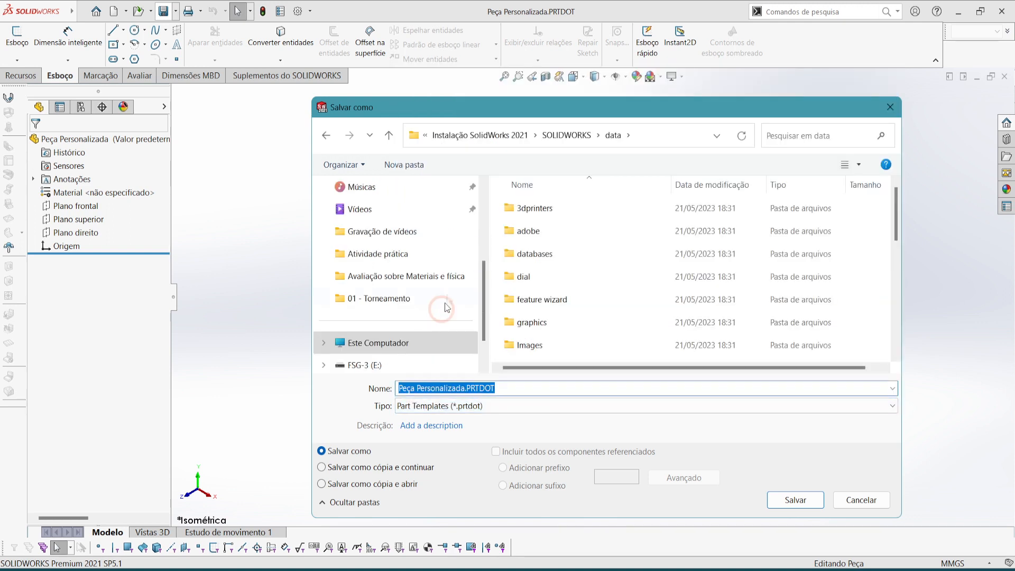
{"action": "scroll", "coordinate": [421, 280], "scroll_direction": "up", "scroll_amount": 3}
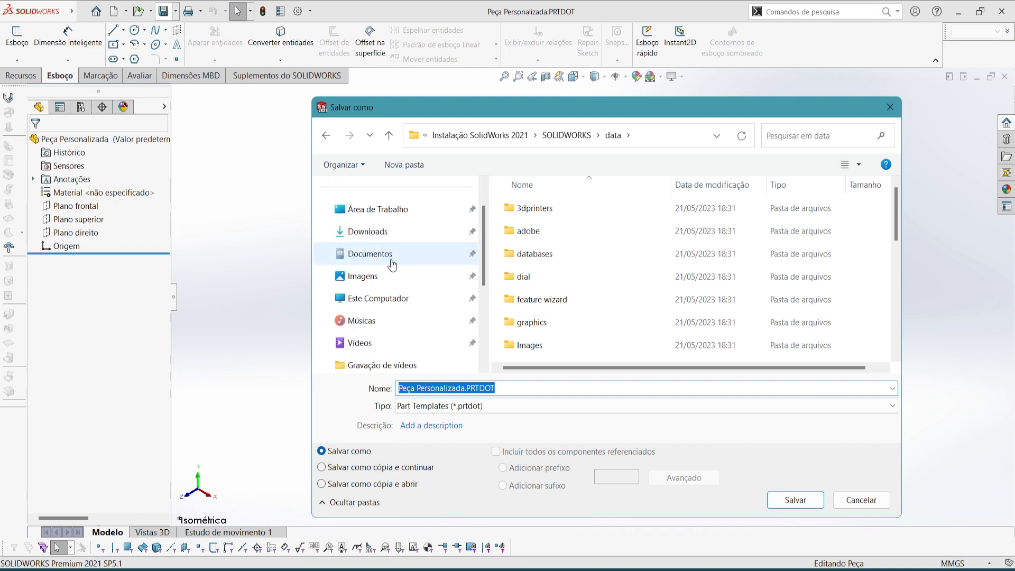
{"action": "left_click", "coordinate": [378, 298]}
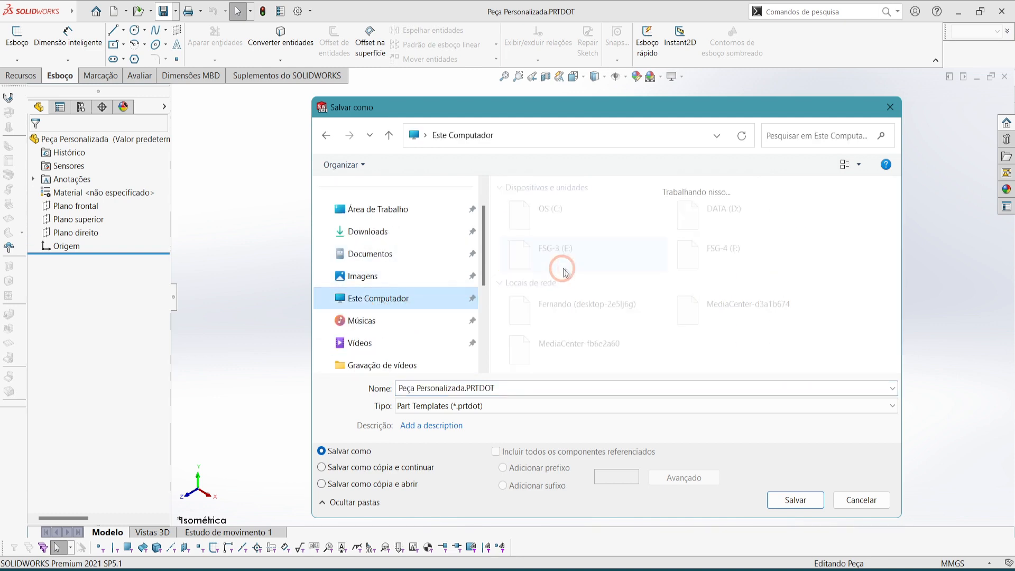
{"action": "double_click", "coordinate": [687, 214]}
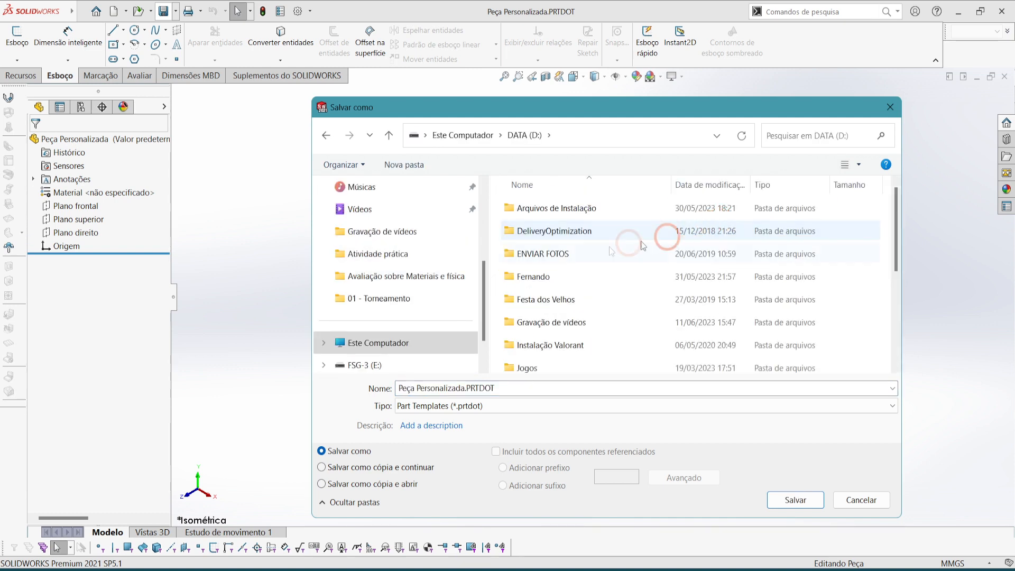
{"action": "double_click", "coordinate": [541, 276]}
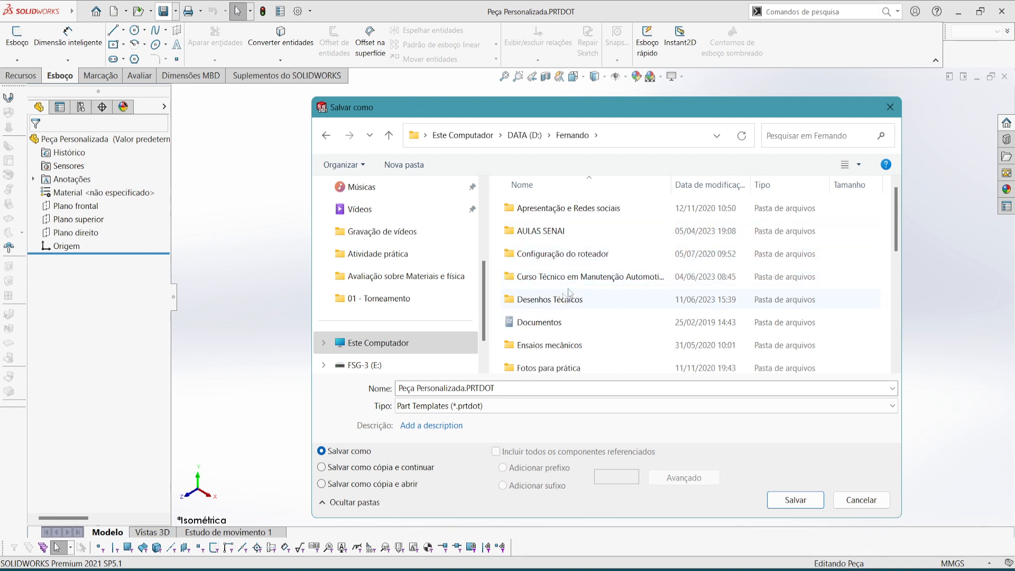
{"action": "double_click", "coordinate": [556, 300]}
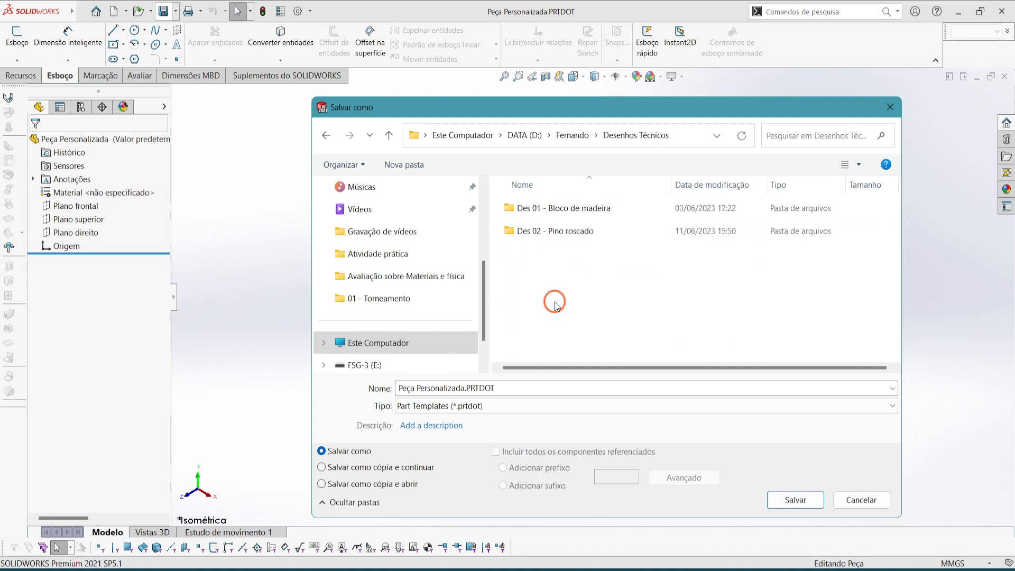
Step: Create a folder named 01 Propriedades Personalizadas inside Desenhos Técnicos and open it
{"action": "left_click", "coordinate": [407, 166]}
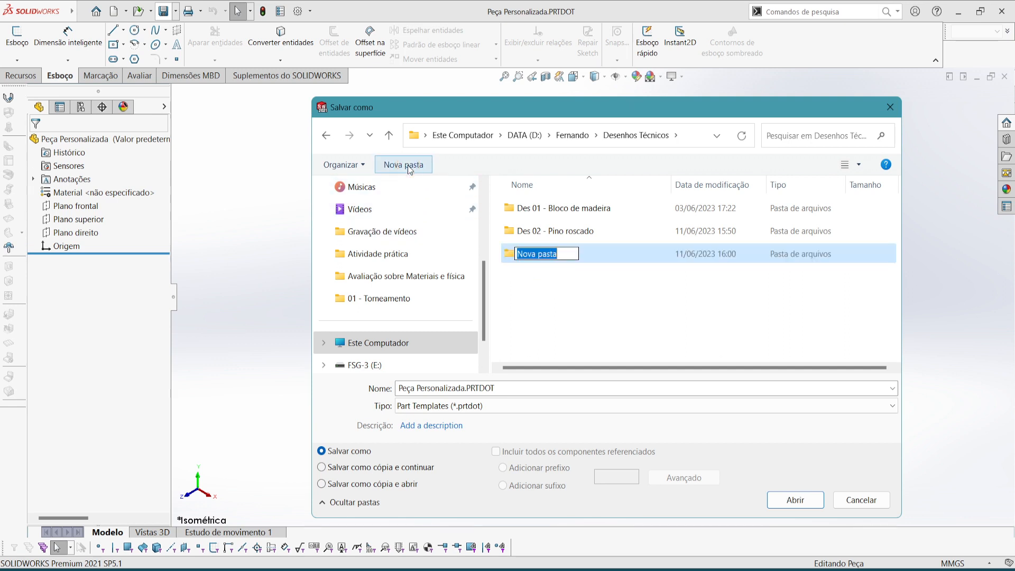
{"action": "type", "text": "01 "}
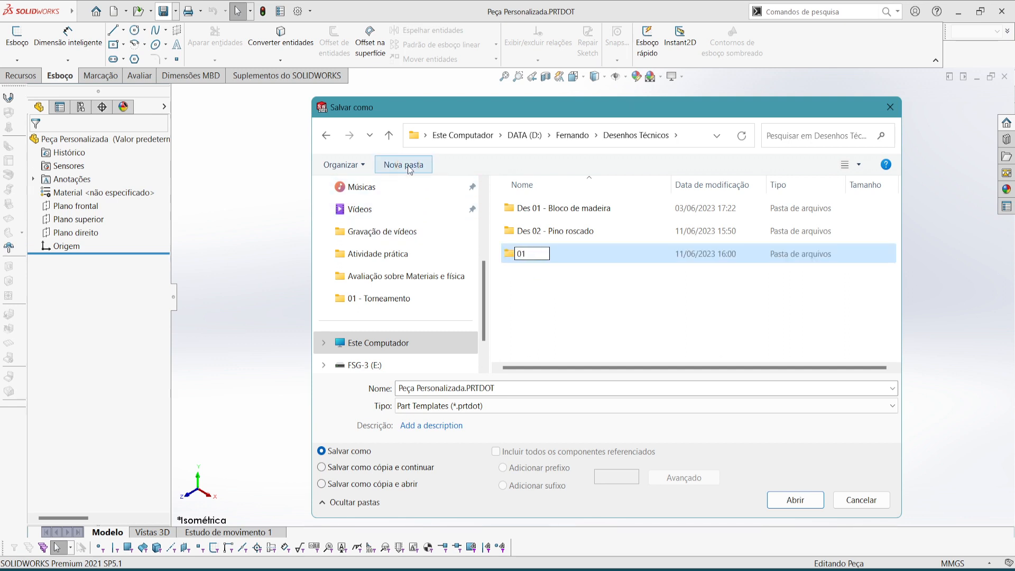
{"action": "type", "text": "Propriedades "}
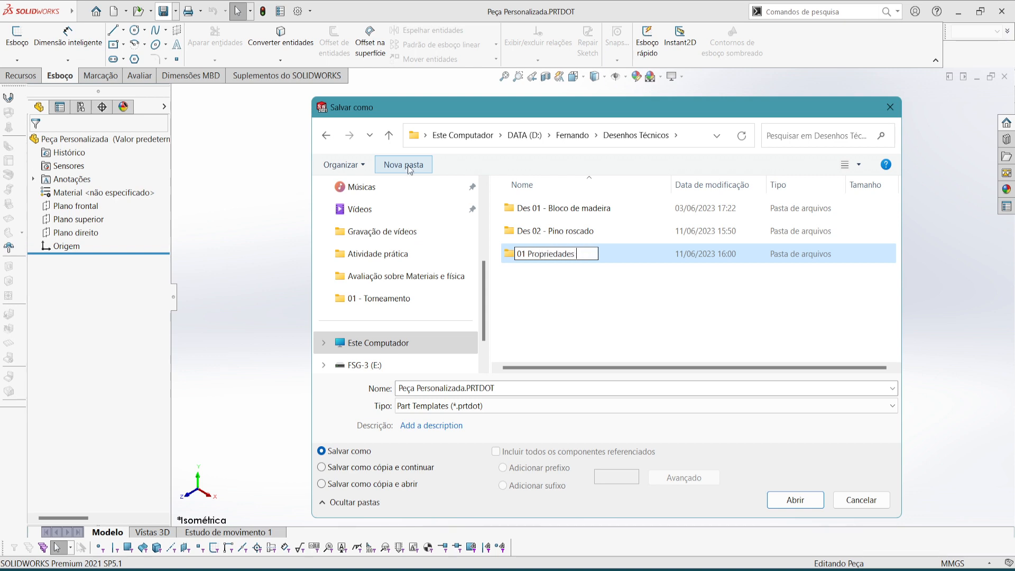
{"action": "type", "text": "Personalizadas"}
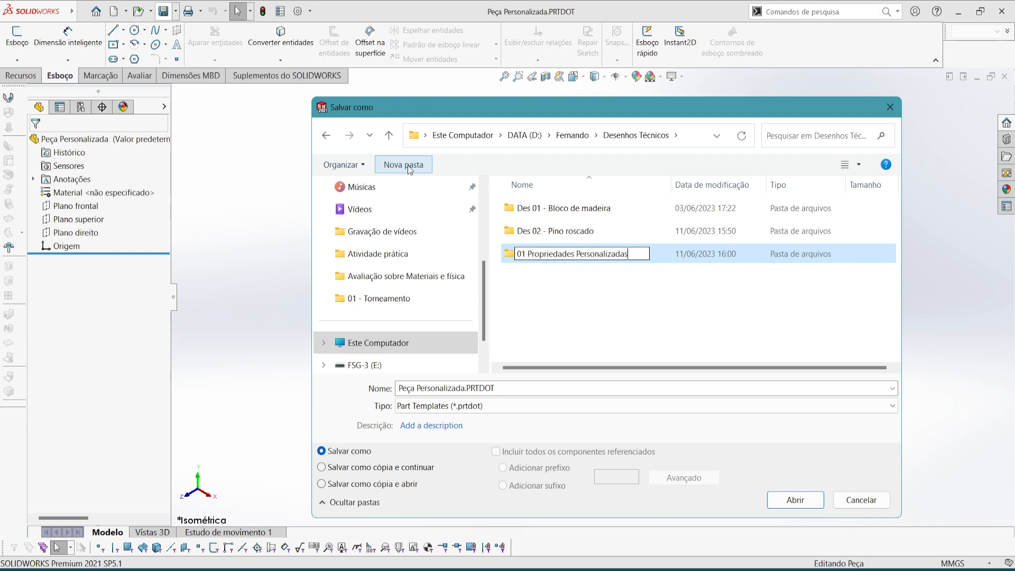
{"action": "key", "text": "Return"}
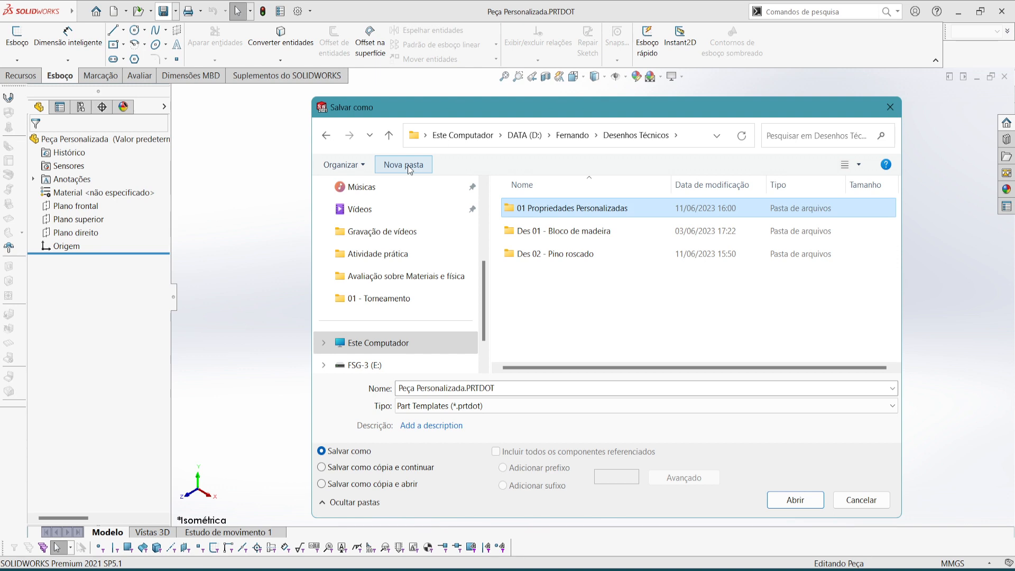
{"action": "key", "text": "Return"}
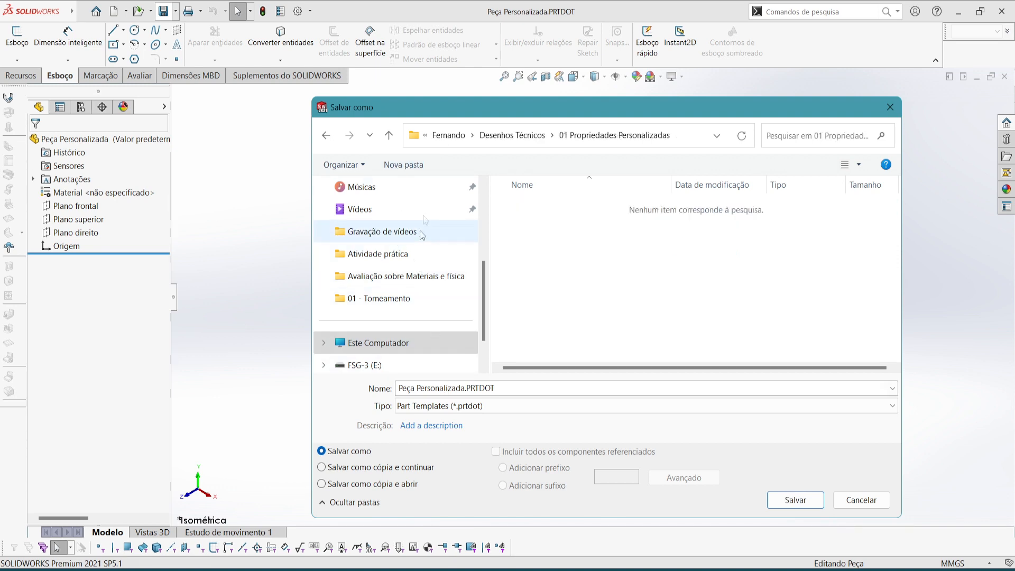
Step: Create a subfolder named Template inside 01 Propriedades Personalizadas and open it as the save location
{"action": "left_click", "coordinate": [407, 166]}
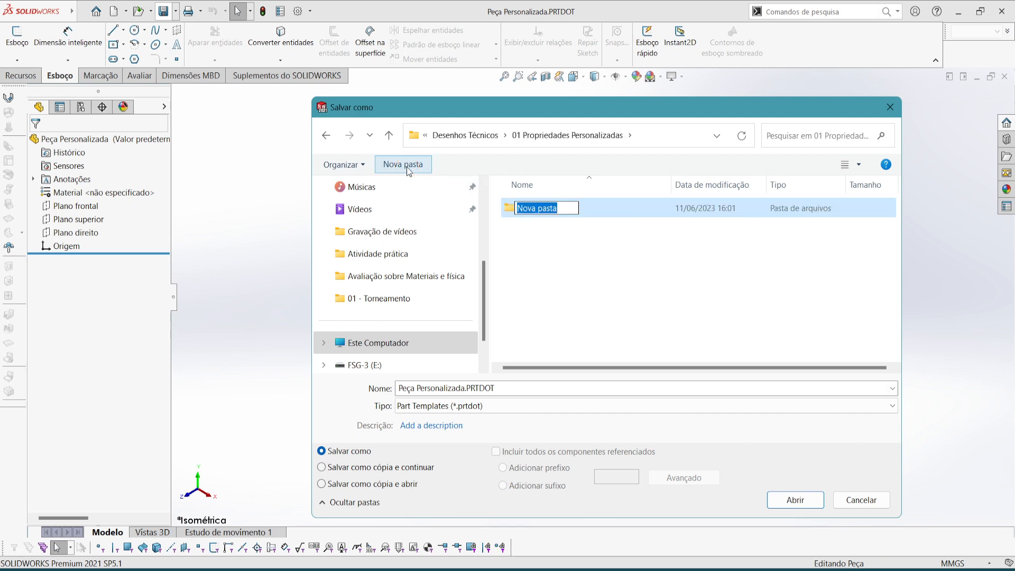
{"action": "type", "text": "Template"}
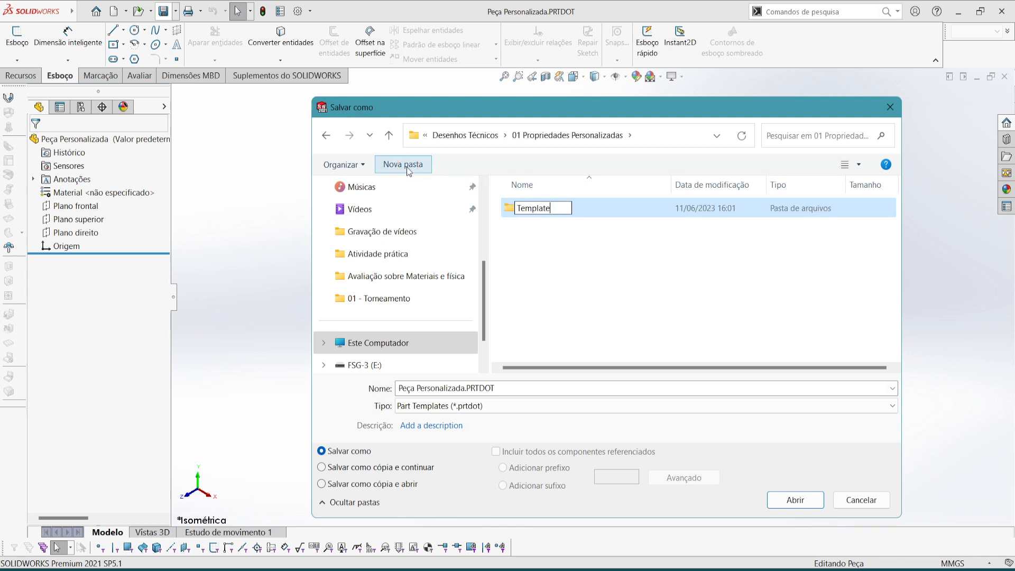
{"action": "key", "text": "Return"}
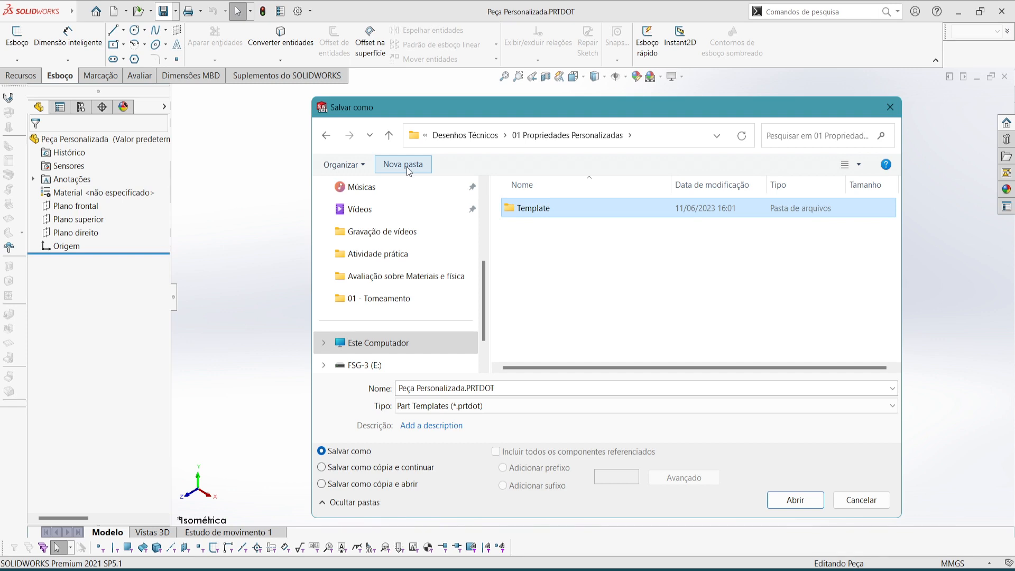
{"action": "key", "text": "Return"}
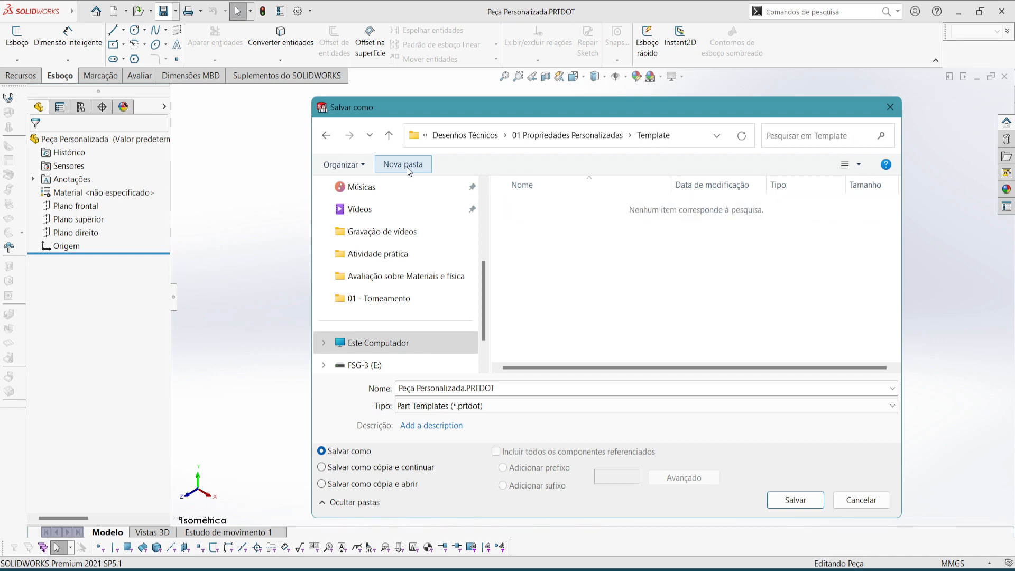
Step: Change the template's file name to Peça iso.PRTDOT
{"action": "left_click", "coordinate": [466, 387]}
{"action": "left_click", "coordinate": [464, 387]}
{"action": "key", "text": "BackSpace"}
{"action": "key", "text": "BackSpace"}
{"action": "key", "text": "BackSpace"}
{"action": "key", "text": "BackSpace"}
{"action": "key", "text": "BackSpace"}
{"action": "key", "text": "BackSpace"}
{"action": "key", "text": "BackSpace"}
{"action": "key", "text": "BackSpace"}
{"action": "key", "text": "BackSpace"}
{"action": "key", "text": "BackSpace"}
{"action": "key", "text": "BackSpace"}
{"action": "key", "text": "BackSpace"}
{"action": "key", "text": "BackSpace"}
{"action": "type", "text": "Iso"}
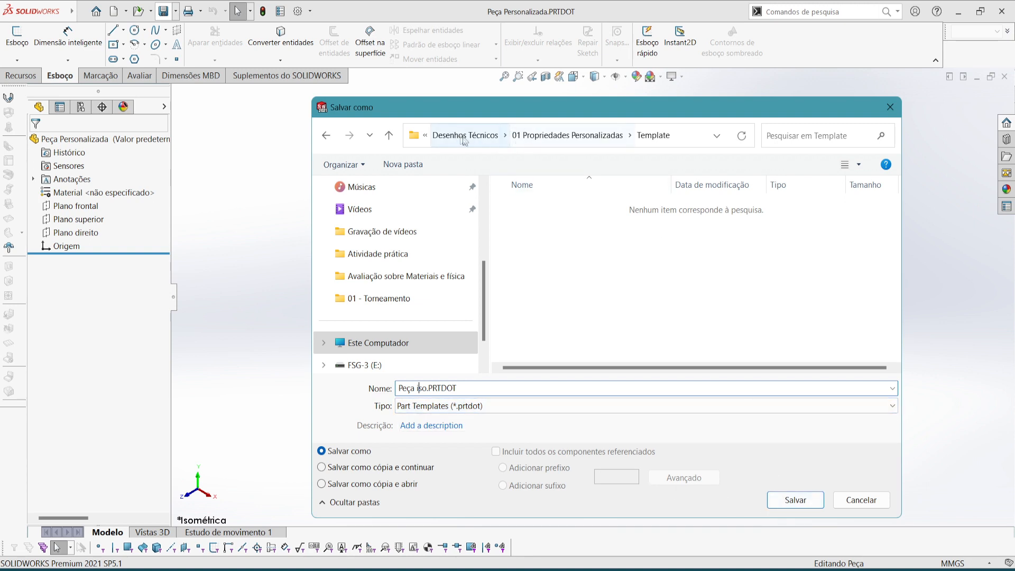
Step: Copy the path of the Template folder and save the part template there
{"action": "left_click", "coordinate": [684, 138]}
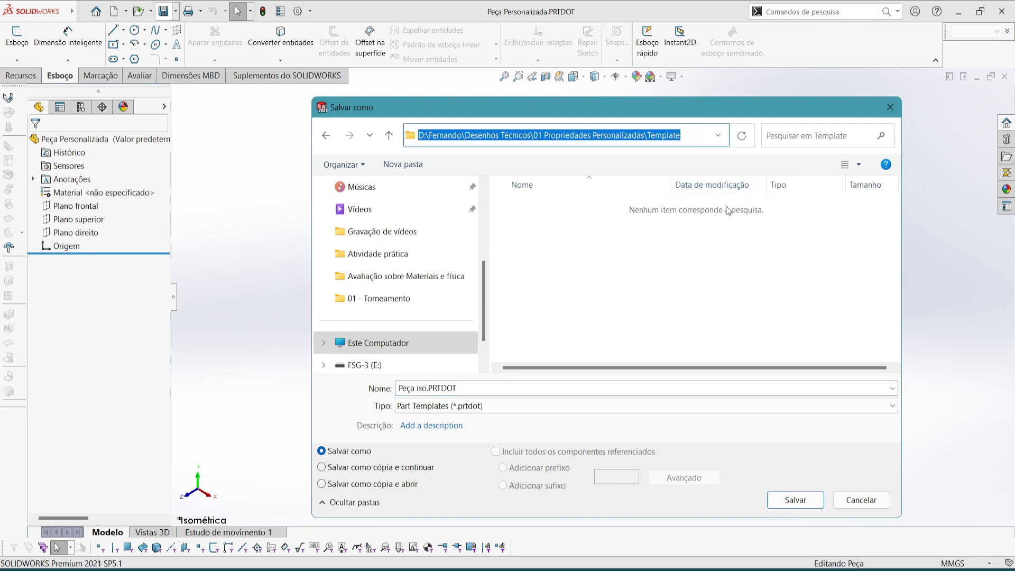
{"action": "key", "text": "ctrl+c"}
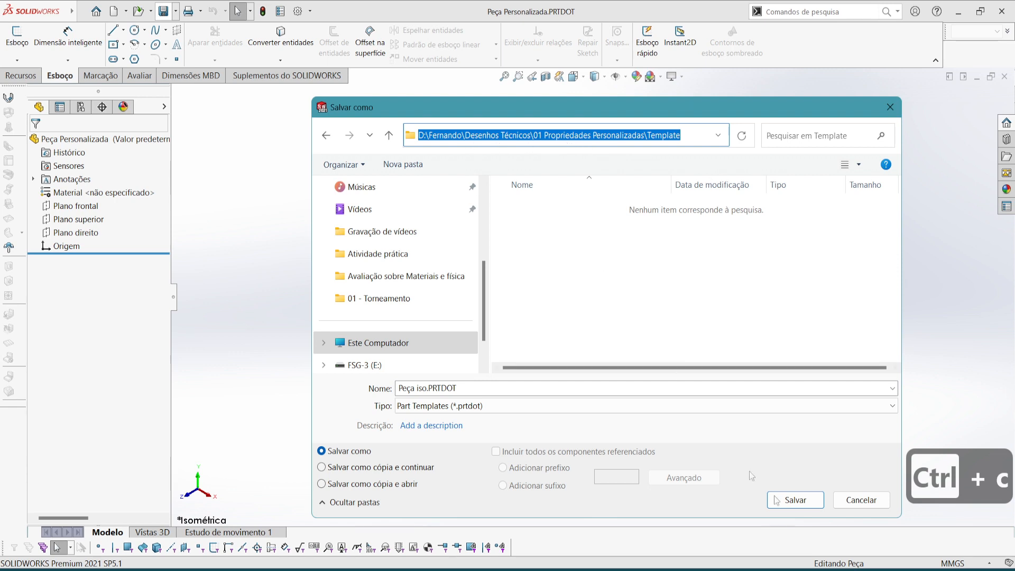
{"action": "left_click", "coordinate": [795, 500]}
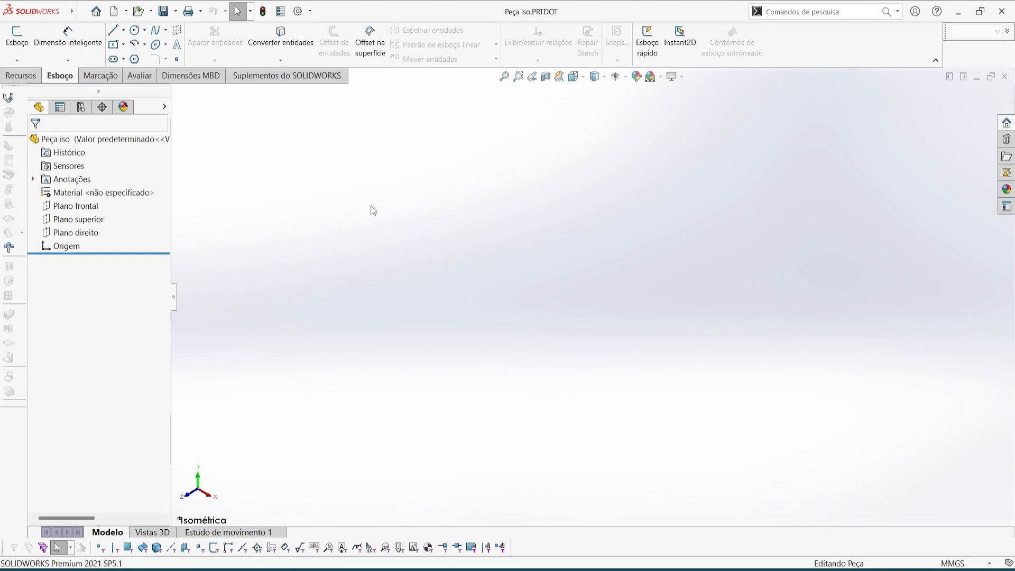
Step: Open the file locations for document templates in the system options and select the existing data folder entry
{"action": "left_click", "coordinate": [299, 14]}
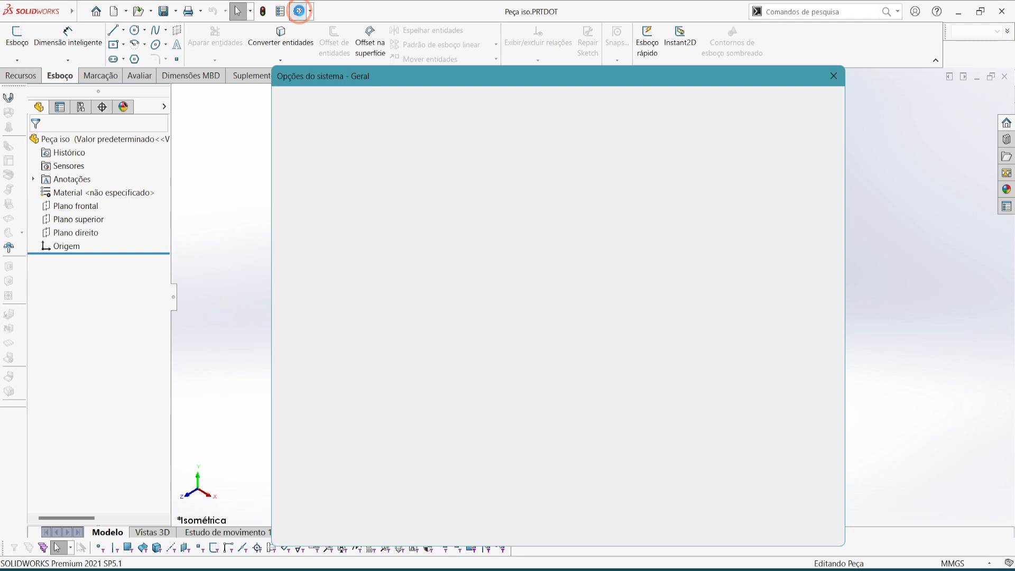
{"action": "key", "text": "Escape"}
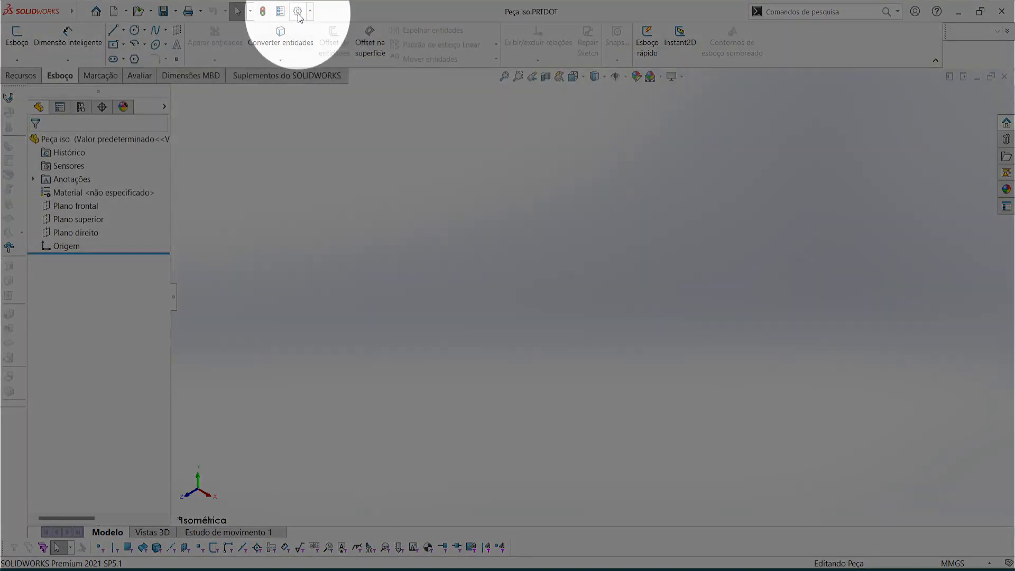
{"action": "left_click", "coordinate": [297, 11]}
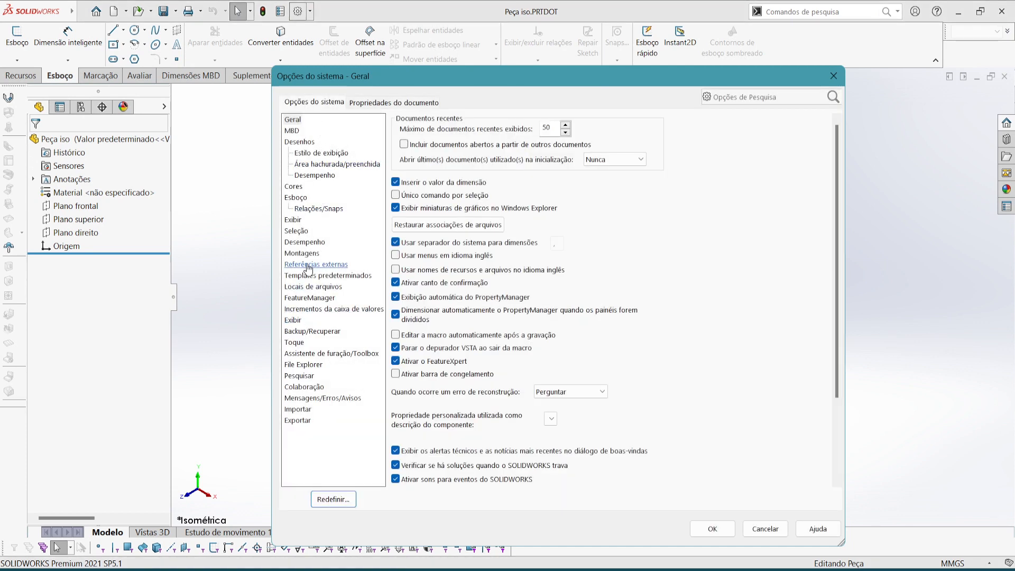
{"action": "left_click", "coordinate": [313, 290]}
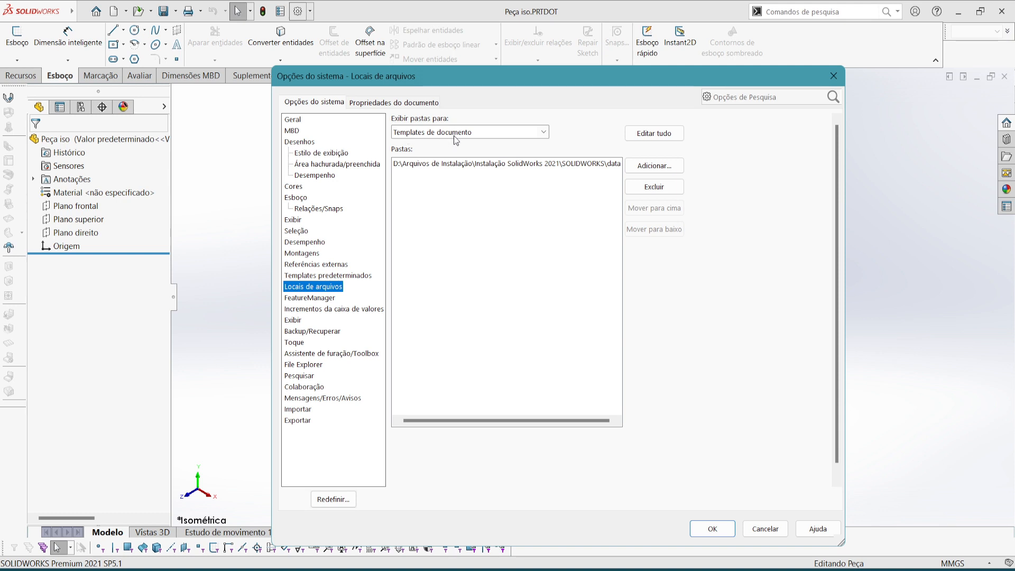
{"action": "left_click", "coordinate": [420, 168]}
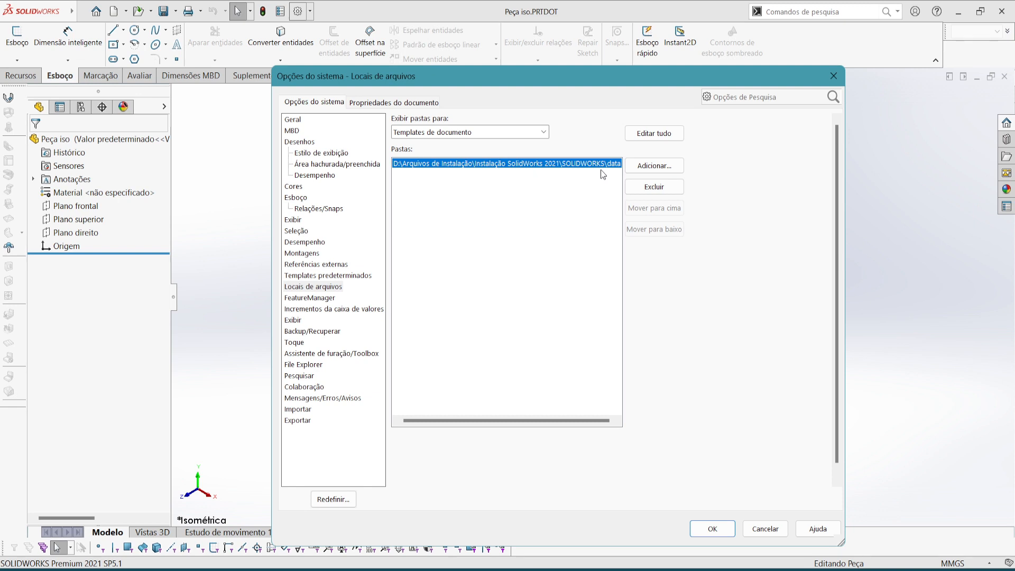
{"action": "mouse_move", "coordinate": [560, 420]}
{"action": "left_mouse_down"}
{"action": "mouse_move", "coordinate": [615, 431]}
{"action": "mouse_move", "coordinate": [549, 430]}
{"action": "left_mouse_up"}
Step: Switch to File Explorer and examine the part and assembly template files in the SOLIDWORKS data folder
{"action": "left_click", "coordinate": [566, 570]}
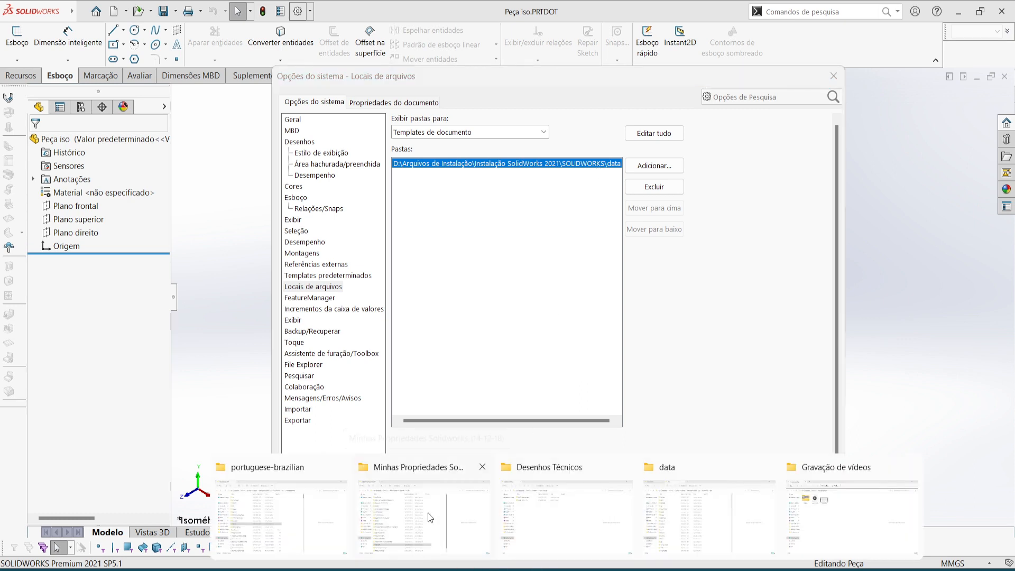
{"action": "left_click", "coordinate": [704, 506]}
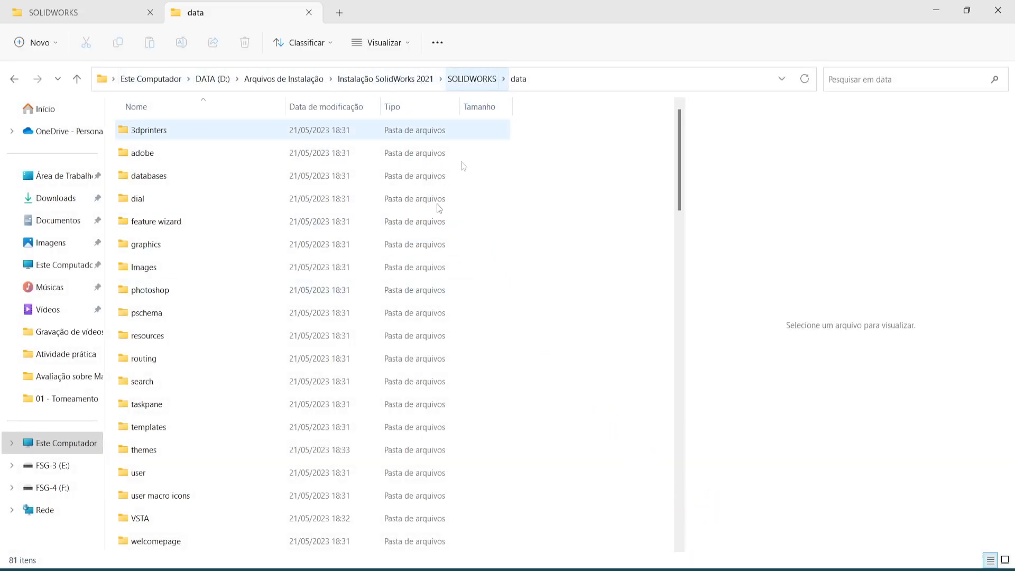
{"action": "scroll", "coordinate": [199, 411], "scroll_direction": "down", "scroll_amount": 8}
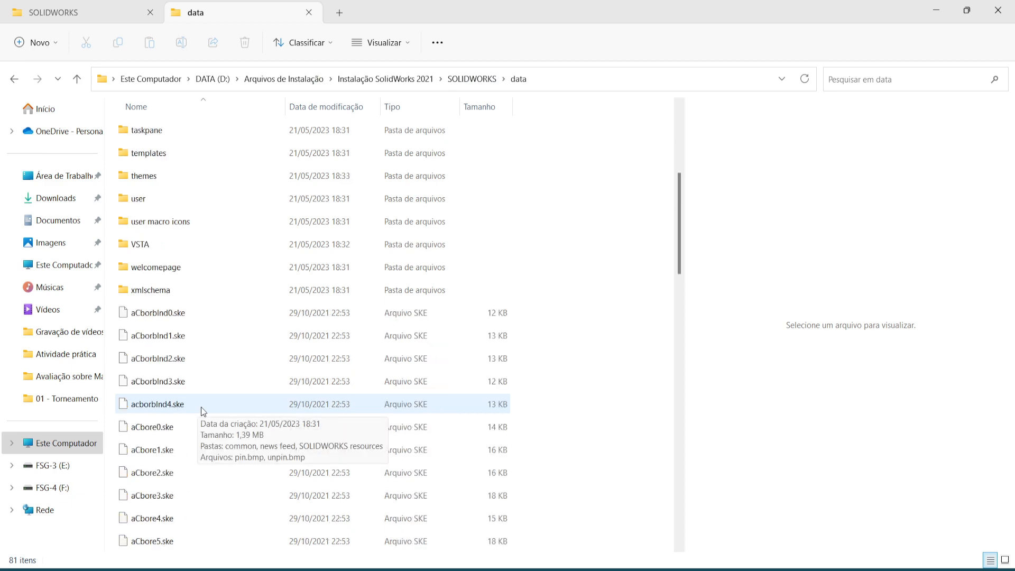
{"action": "scroll", "coordinate": [212, 413], "scroll_direction": "down", "scroll_amount": 4}
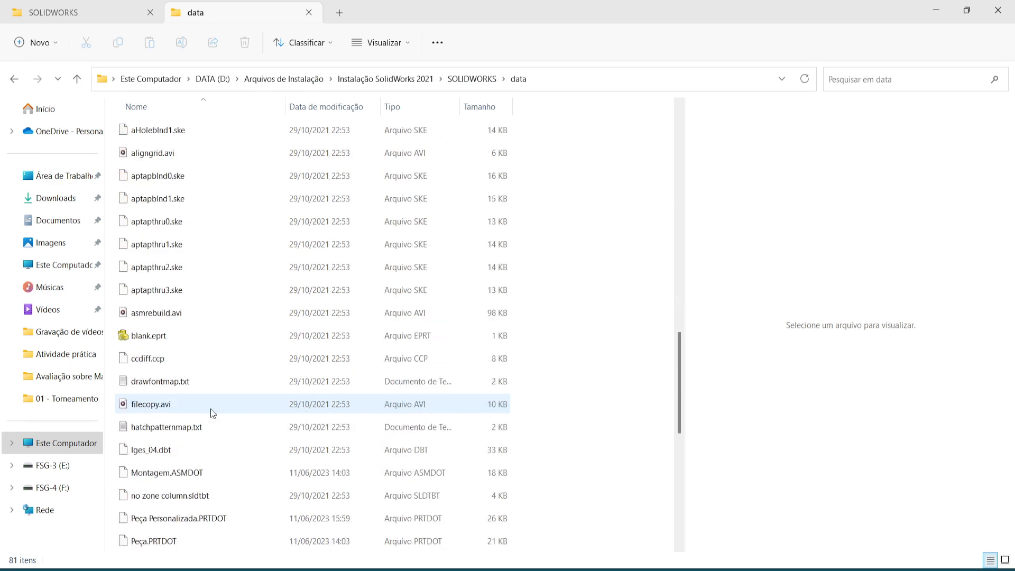
{"action": "scroll", "coordinate": [212, 413], "scroll_direction": "down", "scroll_amount": 4}
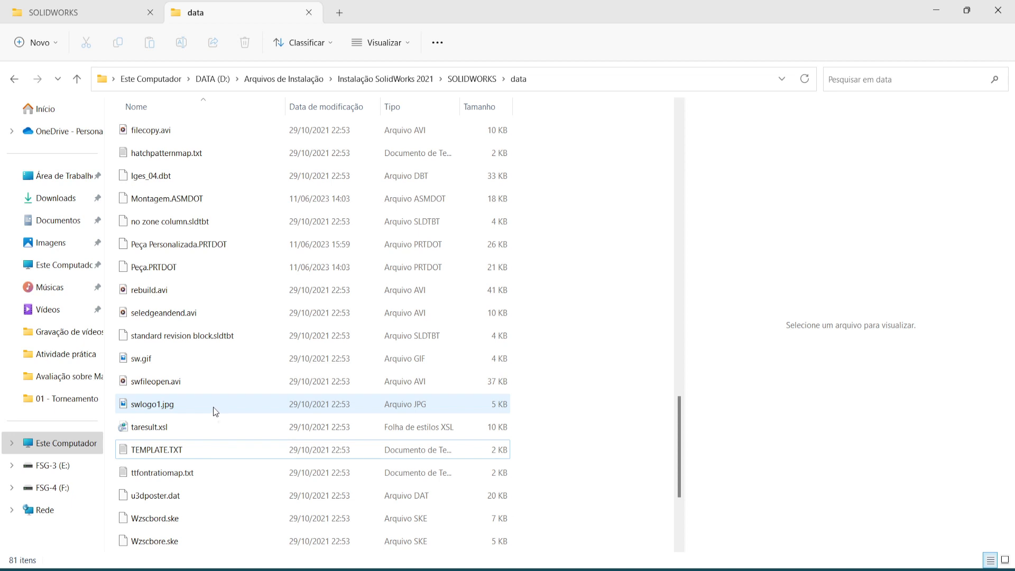
{"action": "key", "text": "p"}
{"action": "key", "text": "p"}
{"action": "key", "text": "p"}
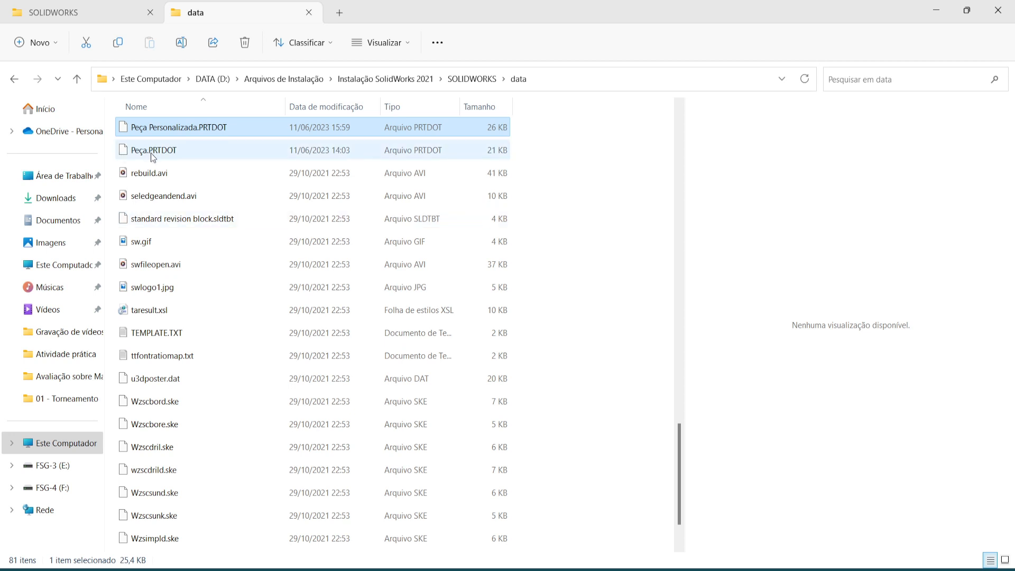
{"action": "key", "text": "Up"}
{"action": "key", "text": "Up"}
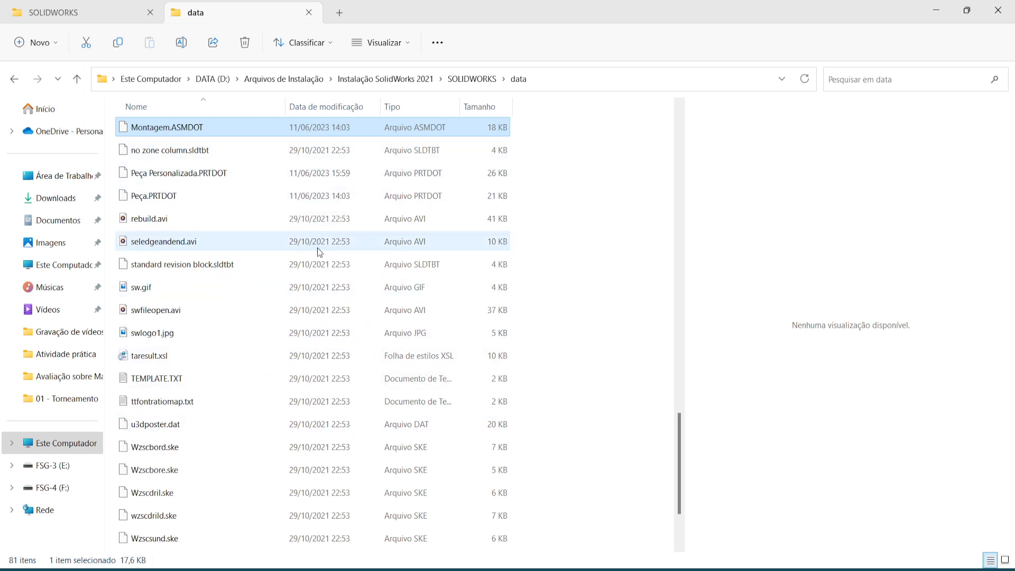
{"action": "left_click", "coordinate": [685, 569]}
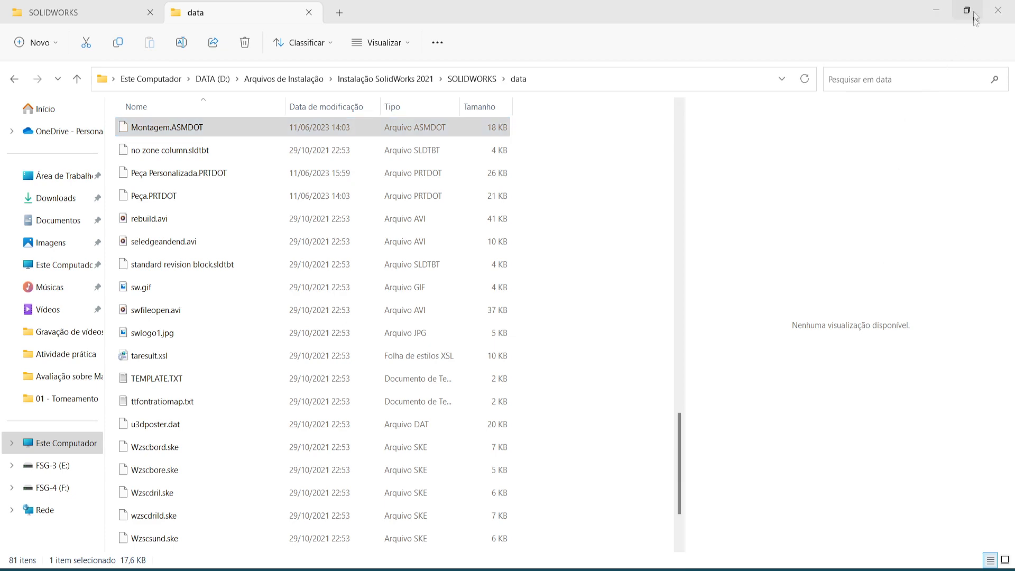
{"action": "left_click", "coordinate": [945, 10]}
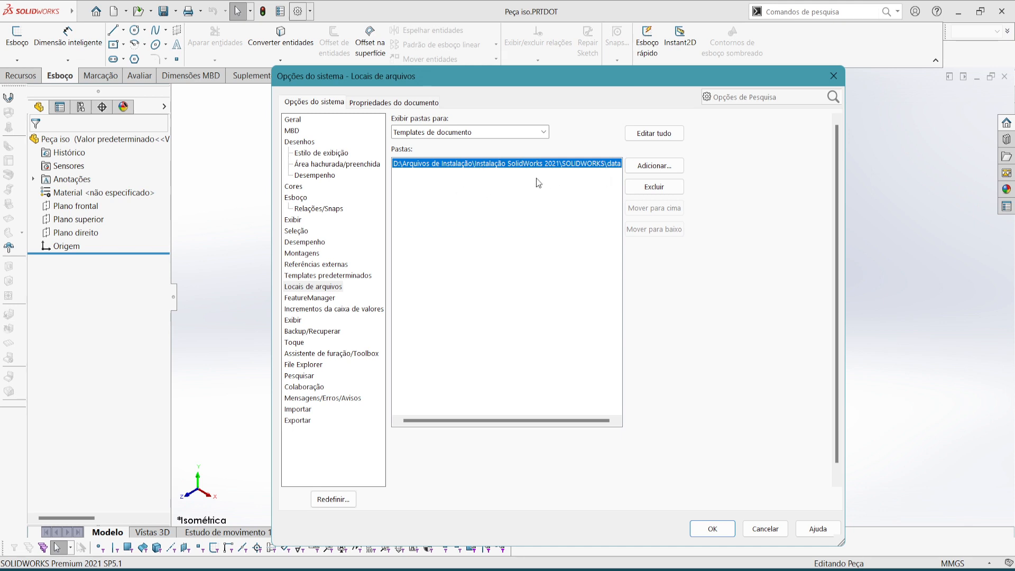
Step: Add the Template folder from Desenhos Técnicos\01 Propriedades Personalizadas on drive D: to the document template locations
{"action": "left_click", "coordinate": [570, 195]}
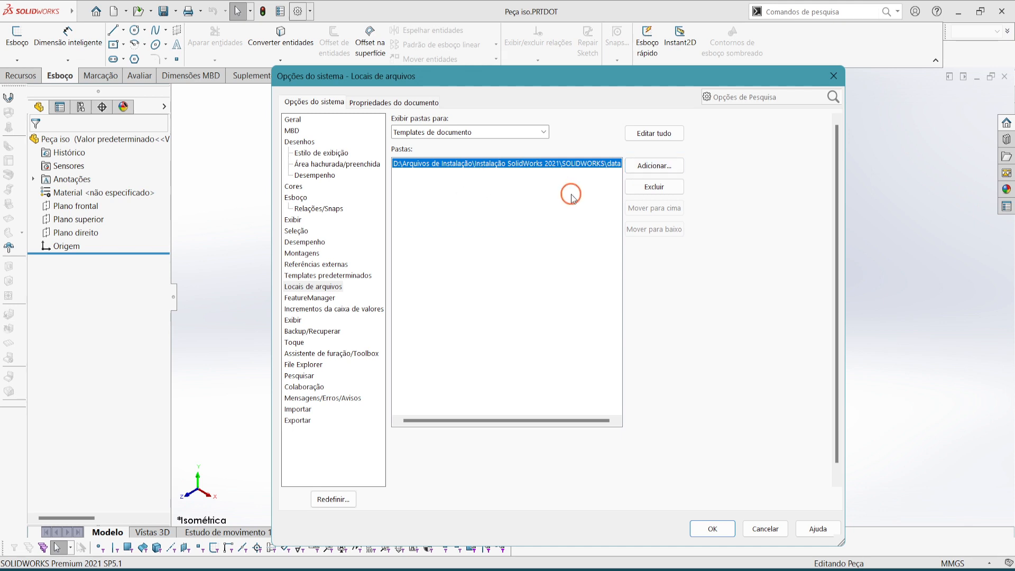
{"action": "left_click", "coordinate": [646, 168]}
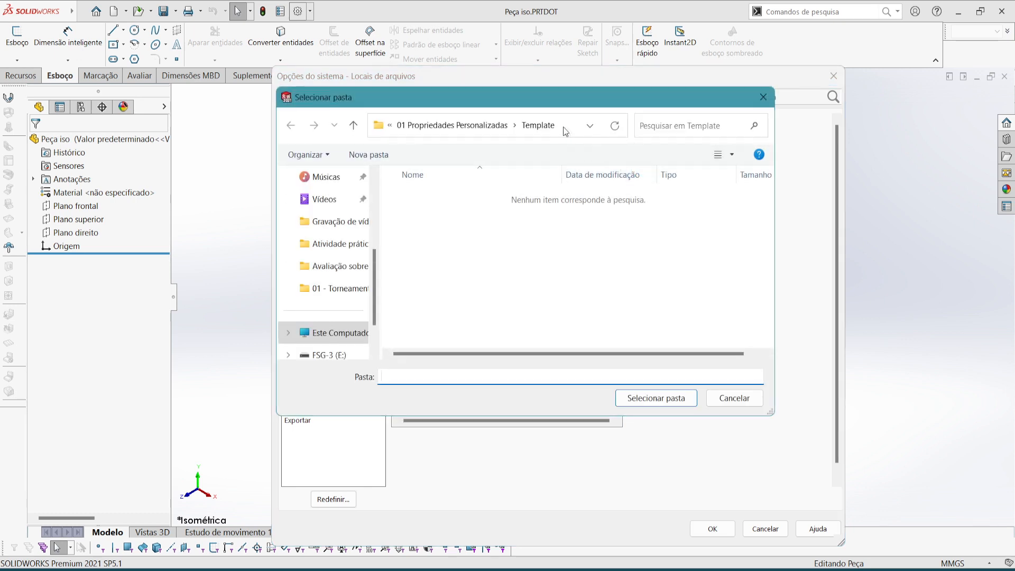
{"action": "left_click", "coordinate": [334, 334]}
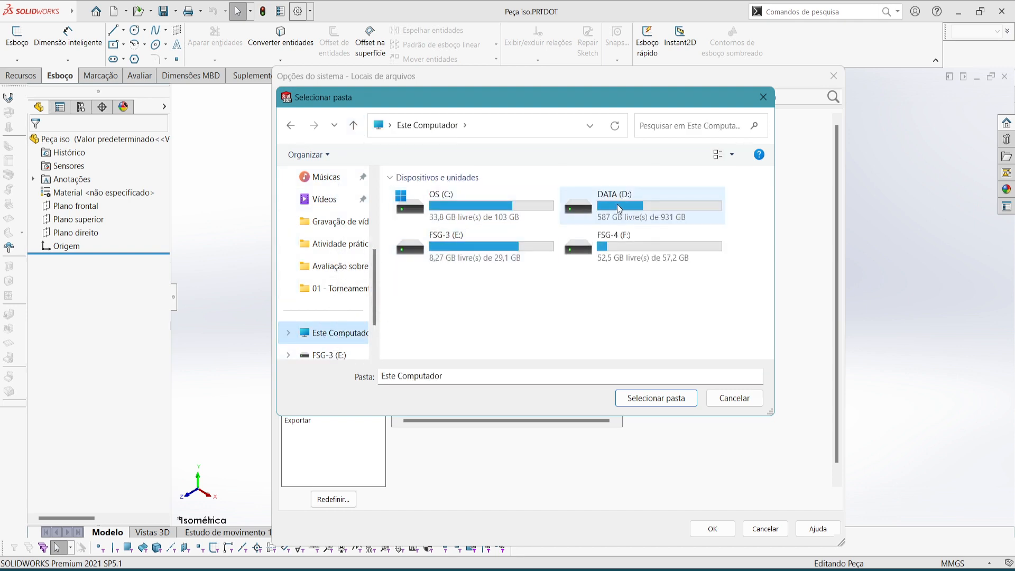
{"action": "double_click", "coordinate": [617, 204]}
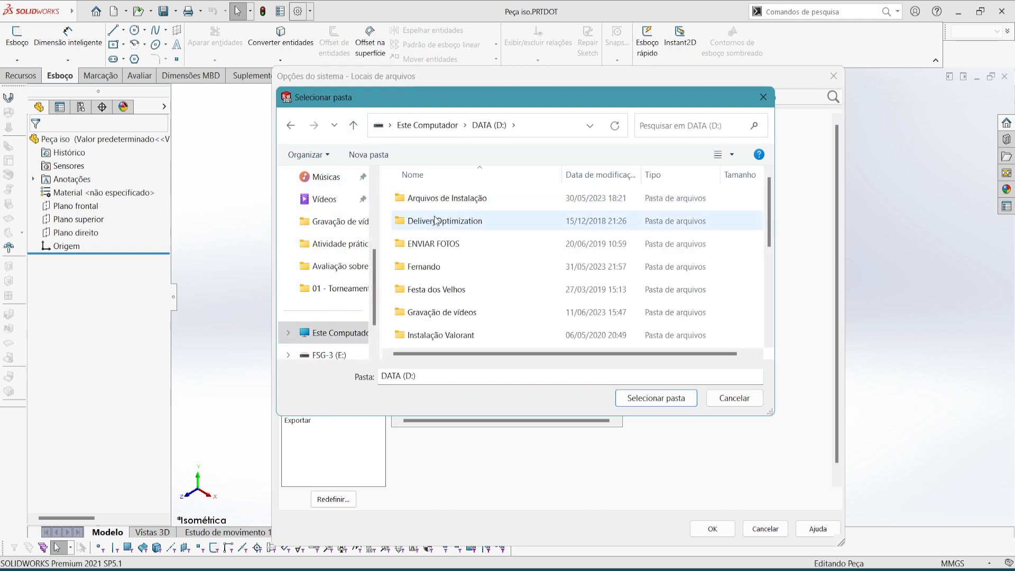
{"action": "left_click", "coordinate": [426, 267]}
{"action": "double_click", "coordinate": [426, 267]}
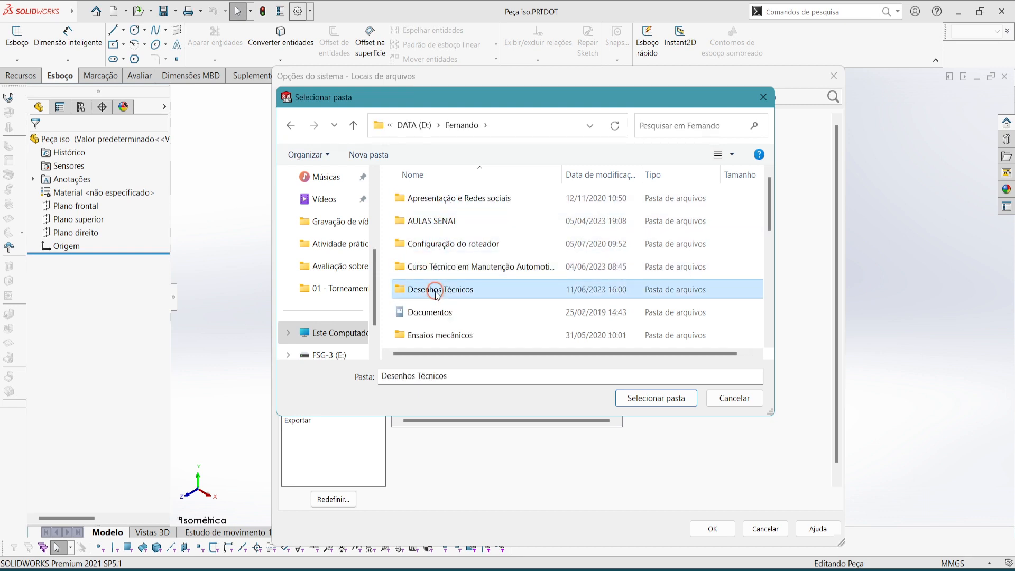
{"action": "double_click", "coordinate": [430, 289]}
{"action": "left_click", "coordinate": [448, 225]}
{"action": "double_click", "coordinate": [451, 199]}
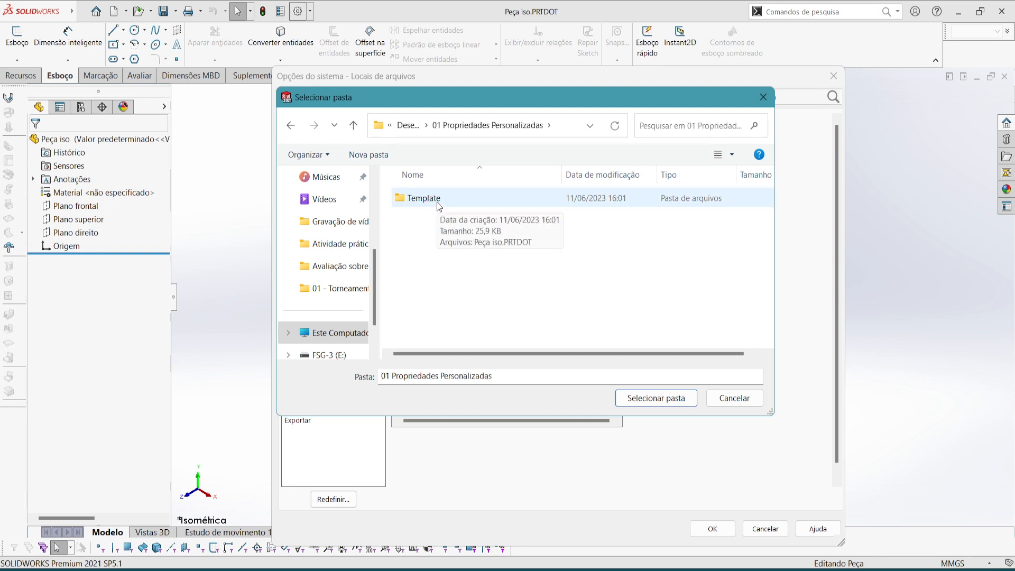
{"action": "left_click", "coordinate": [437, 201]}
{"action": "left_click", "coordinate": [666, 407]}
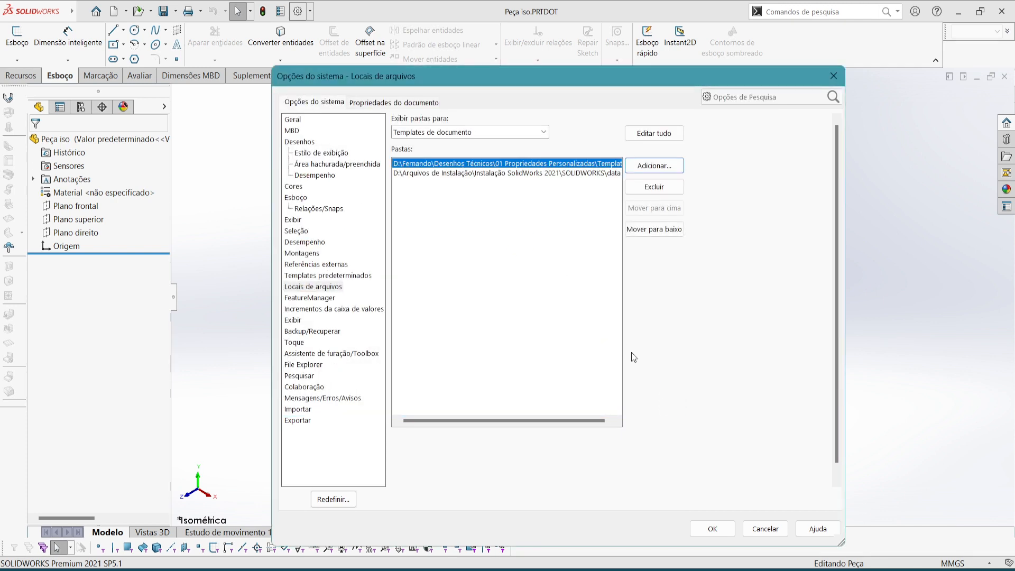
Step: Accept the changed file locations and close the Peça iso template document
{"action": "left_click", "coordinate": [718, 528]}
{"action": "left_click", "coordinate": [538, 321]}
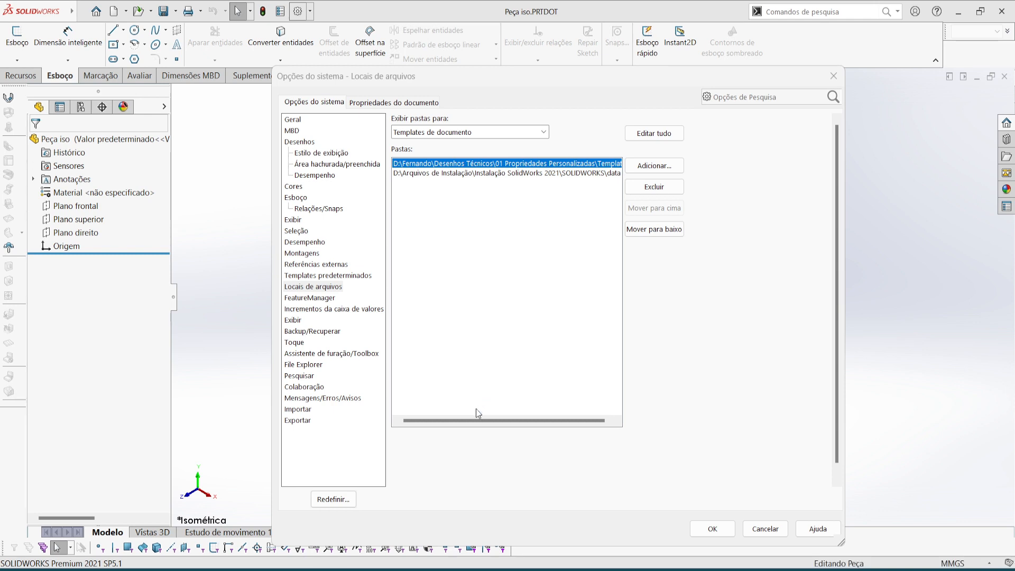
{"action": "left_click", "coordinate": [1004, 77]}
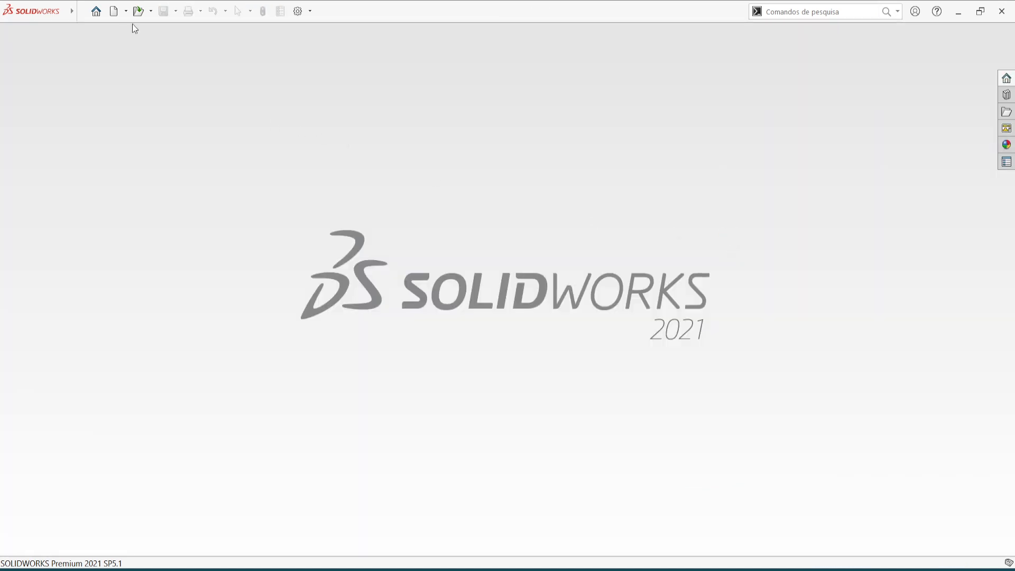
Step: Check the Template group for the Peça iso template when starting a new document, without creating one
{"action": "left_click", "coordinate": [114, 11]}
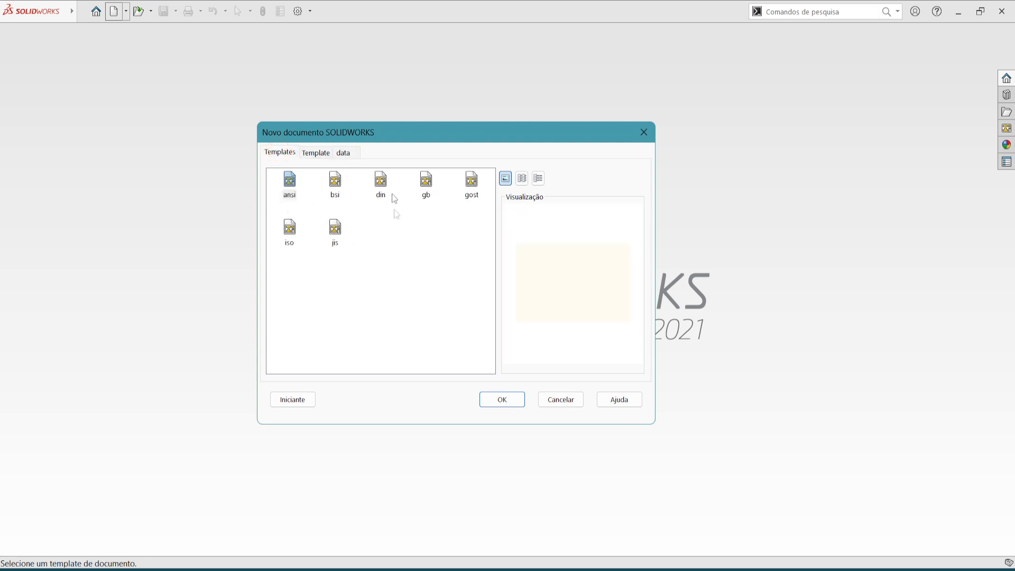
{"action": "left_click", "coordinate": [317, 158]}
{"action": "left_click", "coordinate": [457, 282]}
{"action": "left_click", "coordinate": [289, 182]}
{"action": "left_click", "coordinate": [368, 323]}
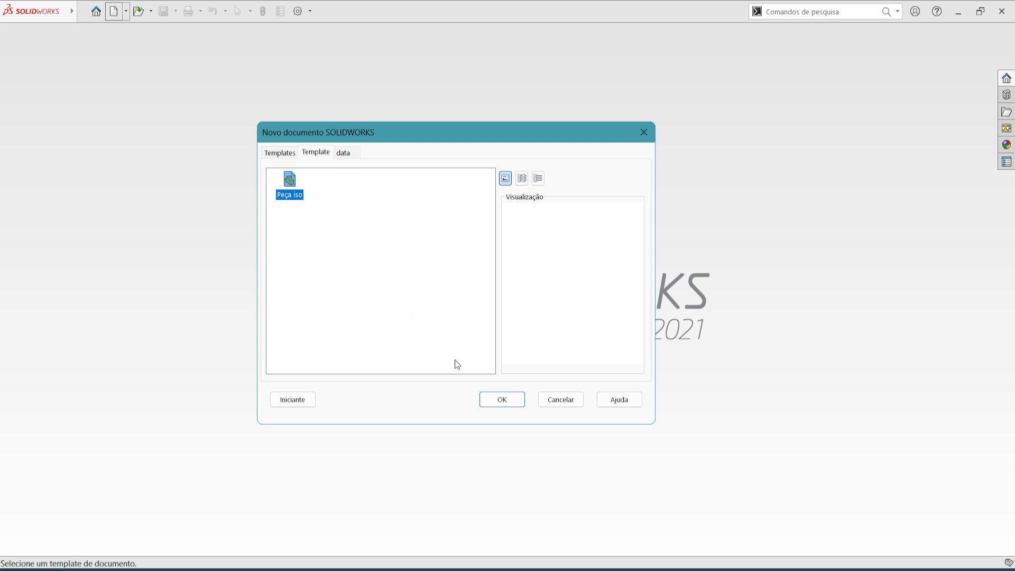
{"action": "left_click", "coordinate": [559, 400]}
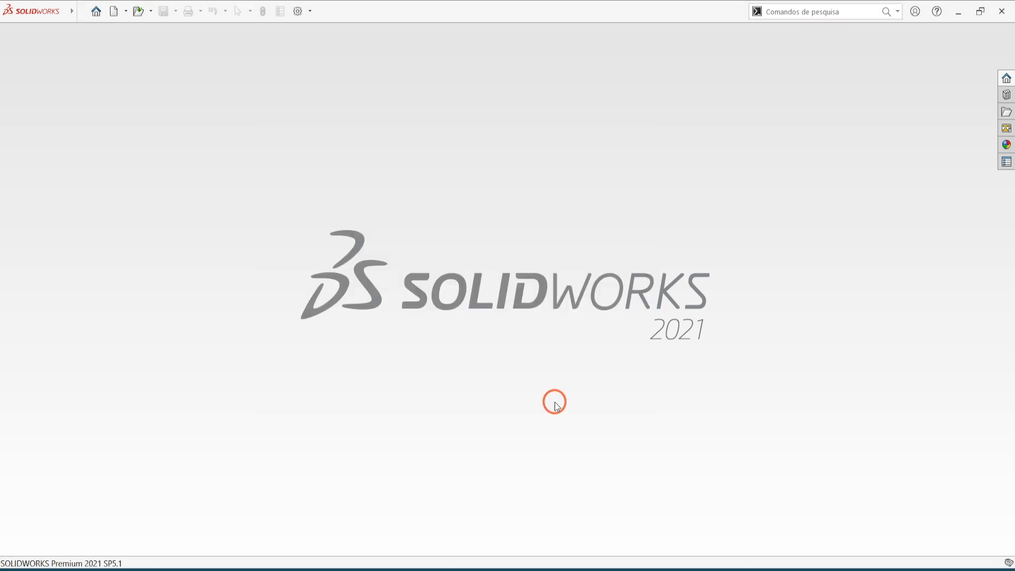
Step: In File Explorer, try to rename the Template folder in 01 Propriedades Personalizadas to Template personalizados, and return to SOLIDWORKS
{"action": "mouse_move", "coordinate": [566, 569]}
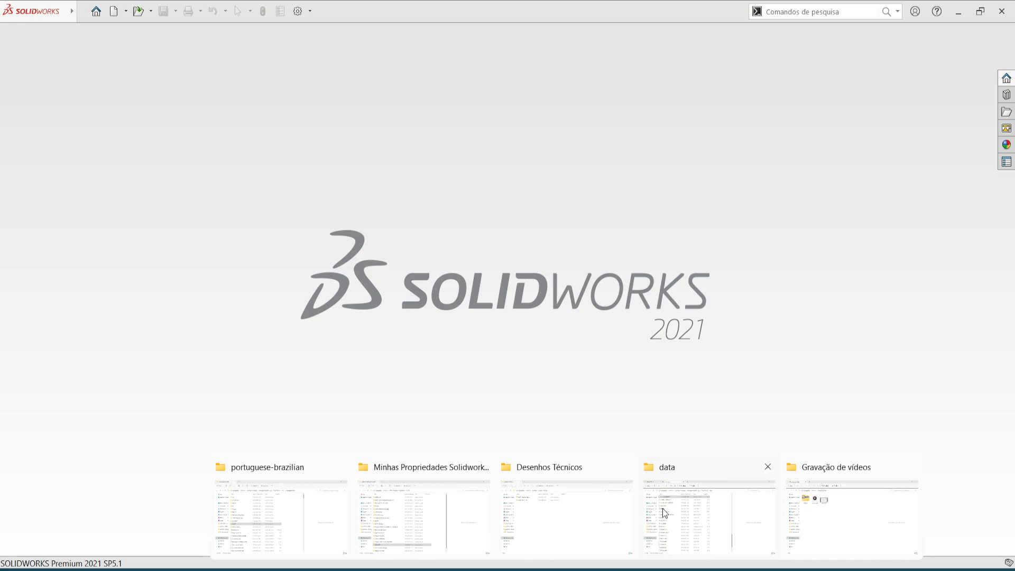
{"action": "left_click", "coordinate": [561, 515]}
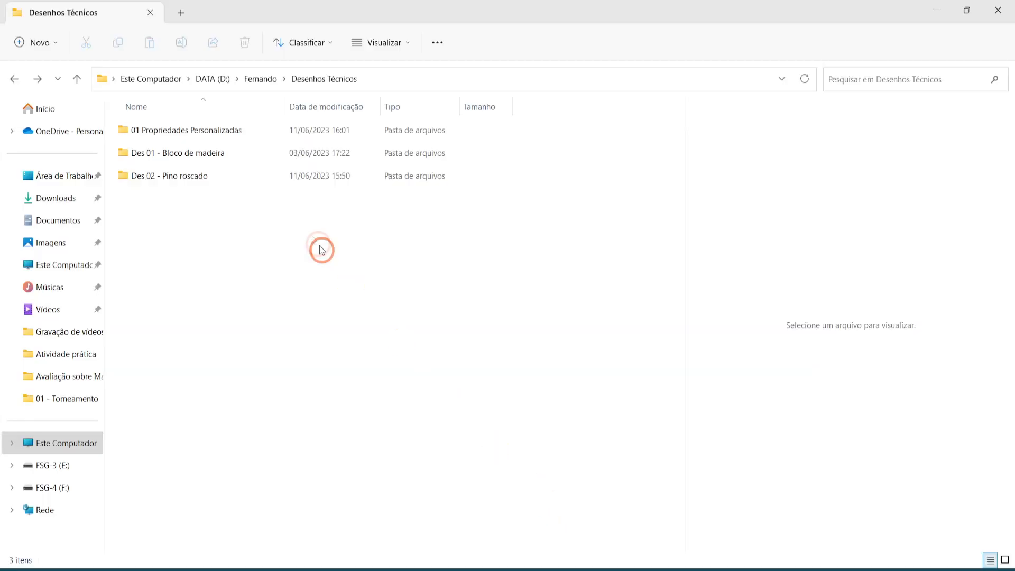
{"action": "double_click", "coordinate": [157, 135]}
{"action": "right_click", "coordinate": [153, 130]}
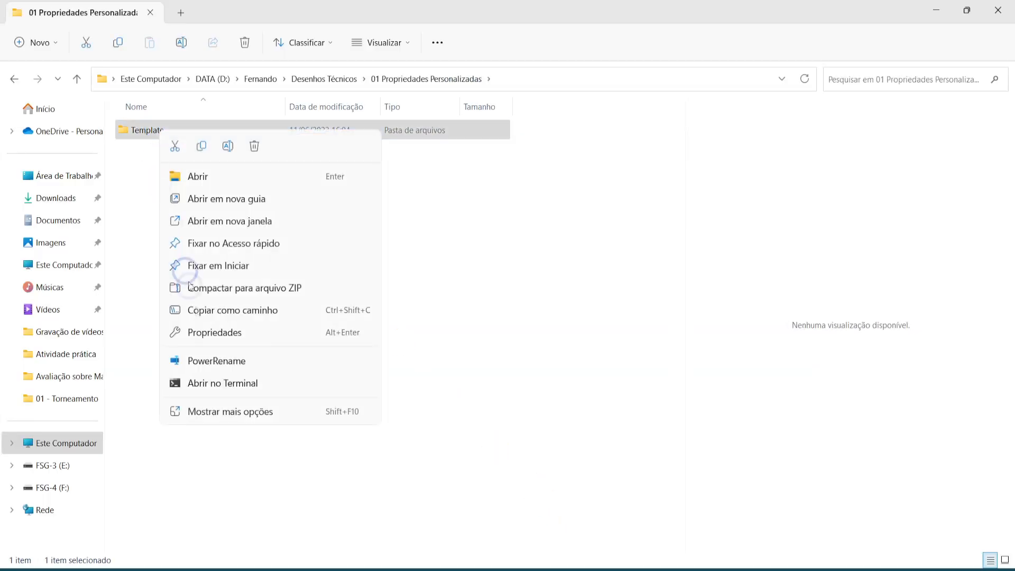
{"action": "left_click", "coordinate": [224, 410]}
{"action": "left_click", "coordinate": [264, 537]}
{"action": "left_click", "coordinate": [171, 129]}
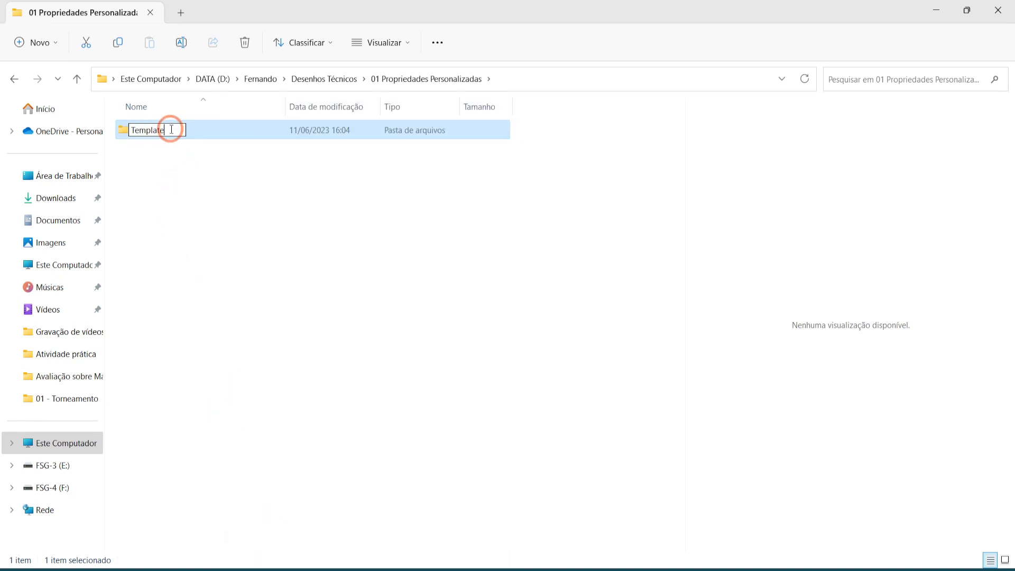
{"action": "type", "text": "per"}
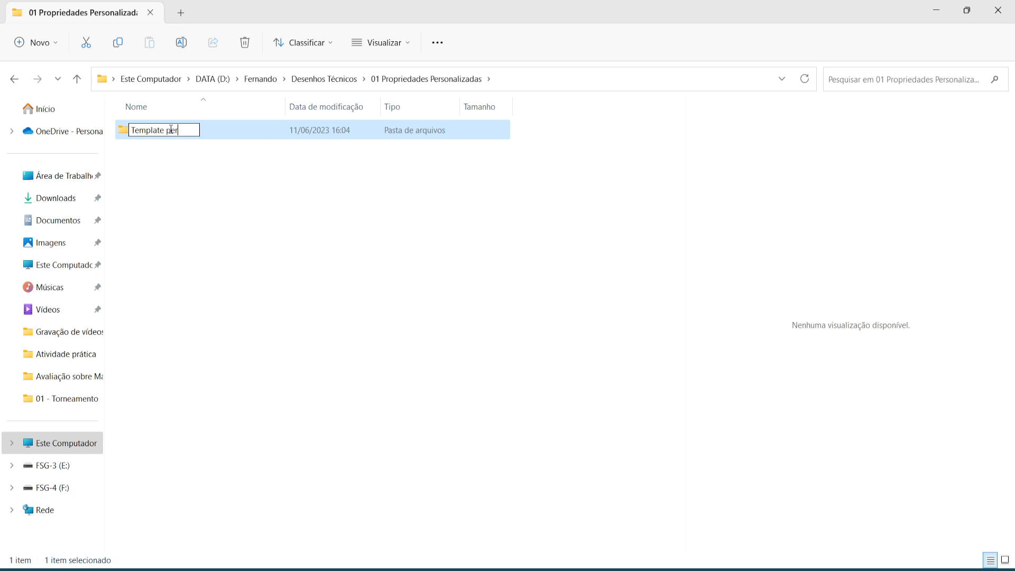
{"action": "type", "text": "sonalizados"}
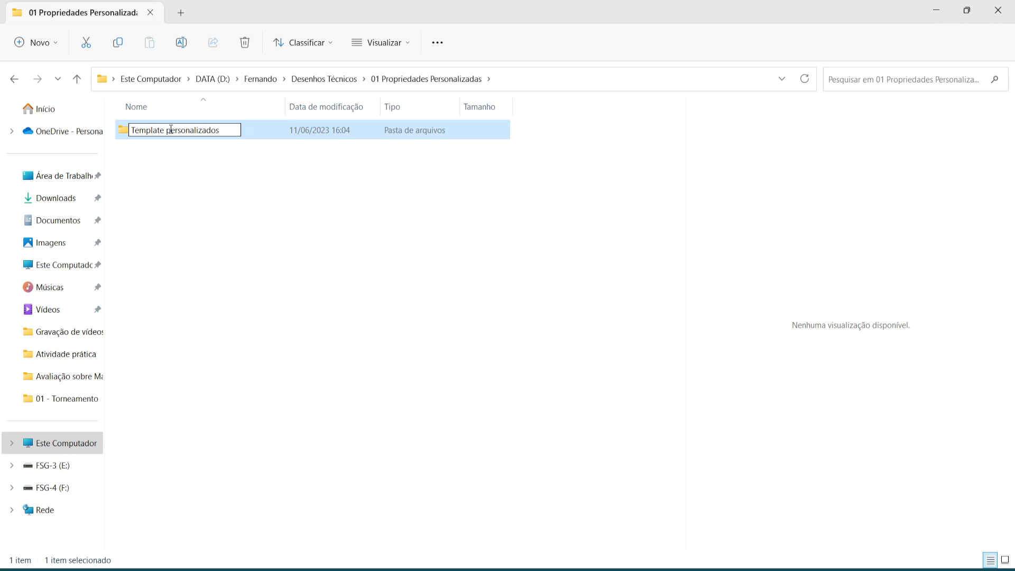
{"action": "key", "text": "Return"}
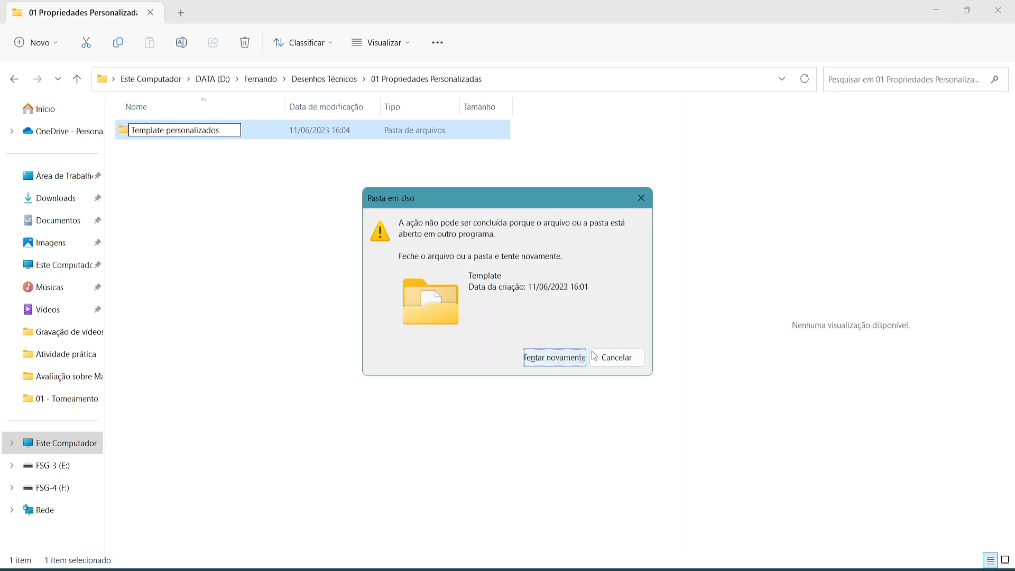
{"action": "left_click", "coordinate": [607, 355]}
{"action": "left_click", "coordinate": [419, 318]}
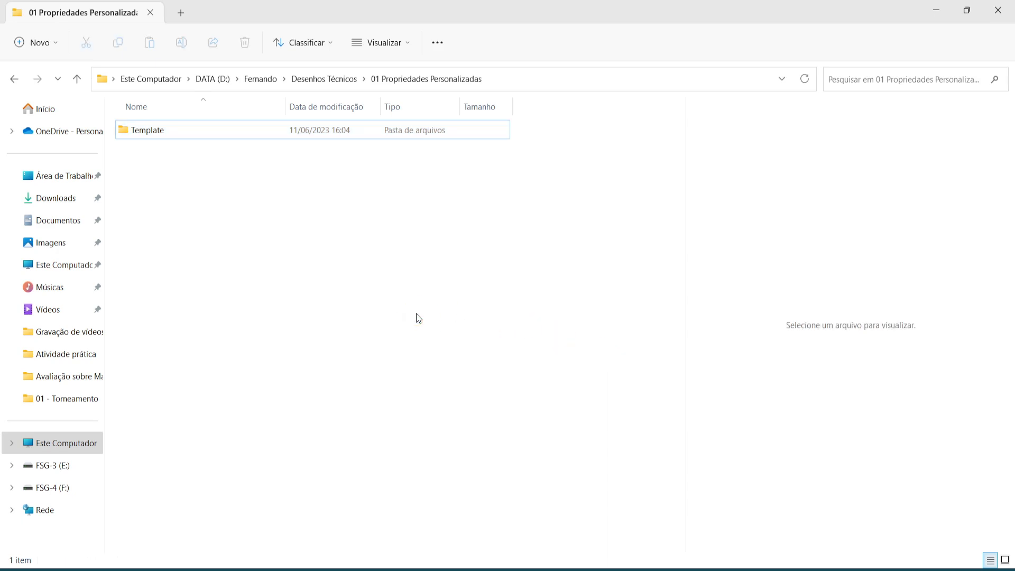
{"action": "key", "text": "alt+Tab"}
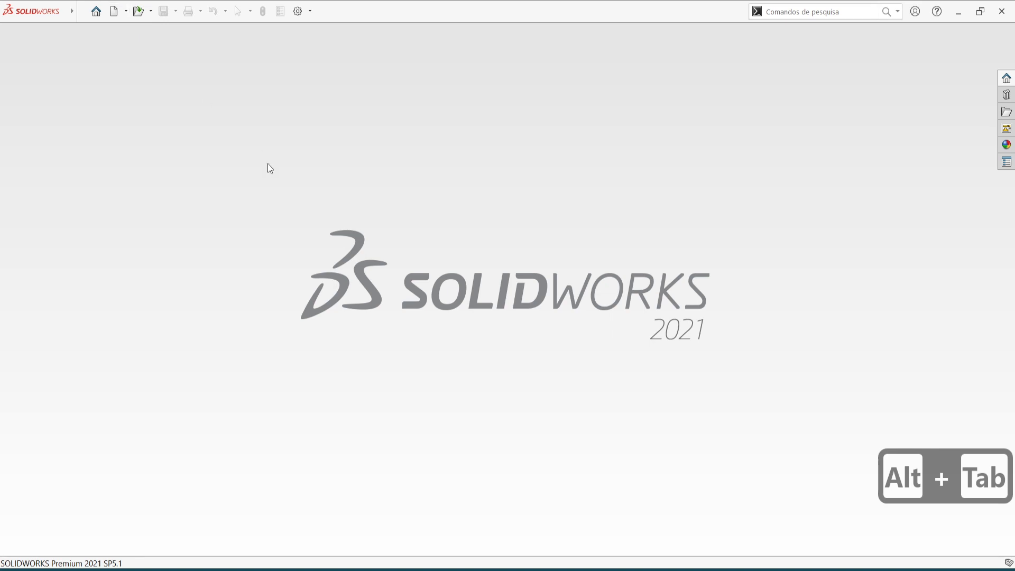
Step: Check the data template group for the assembly template, switch to the Iniciante view and create a new Montagem document
{"action": "left_click", "coordinate": [113, 11]}
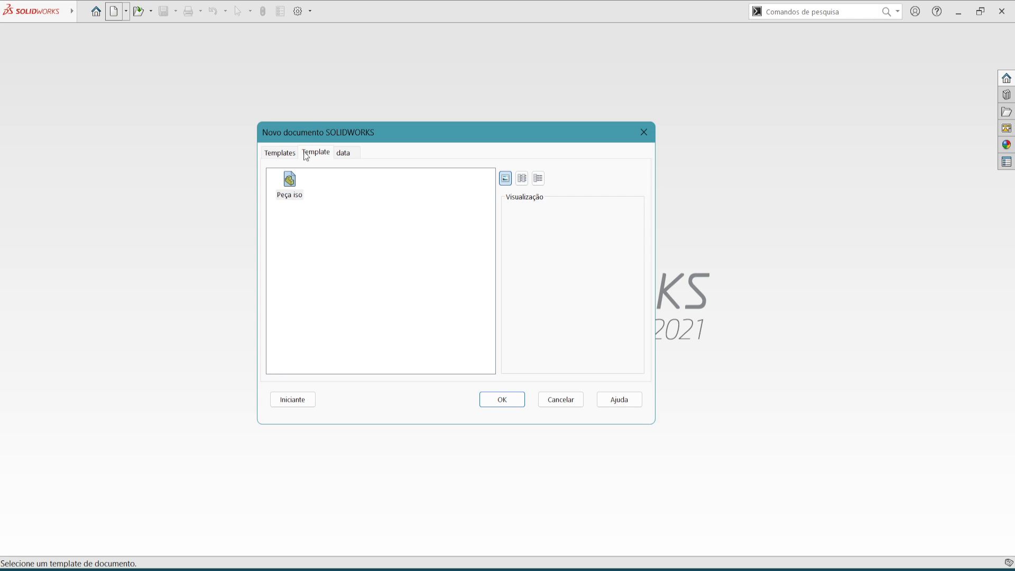
{"action": "left_click", "coordinate": [343, 152]}
{"action": "left_click", "coordinate": [380, 182]}
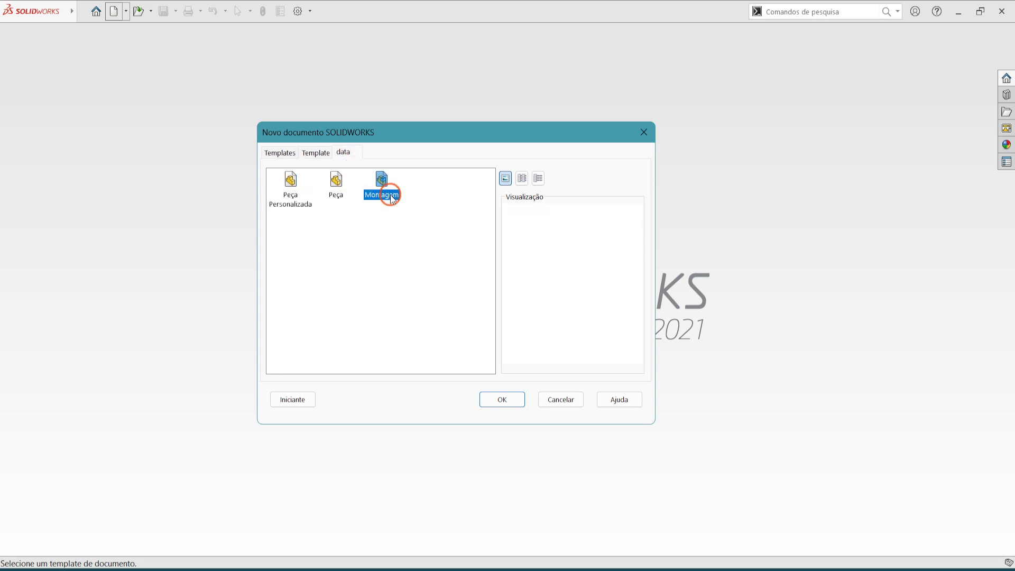
{"action": "left_click", "coordinate": [293, 399]}
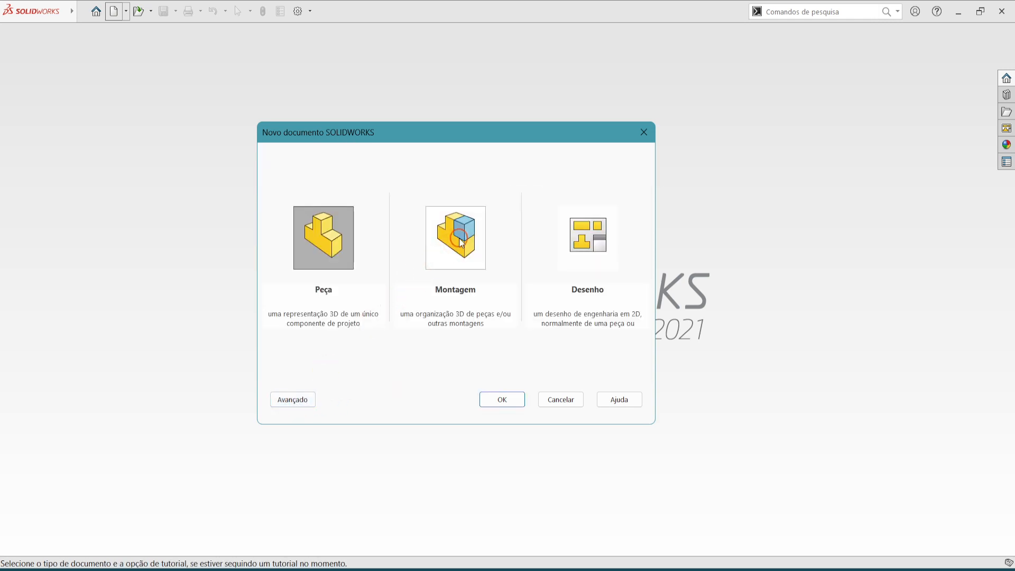
{"action": "left_click", "coordinate": [486, 299]}
{"action": "left_click", "coordinate": [505, 398]}
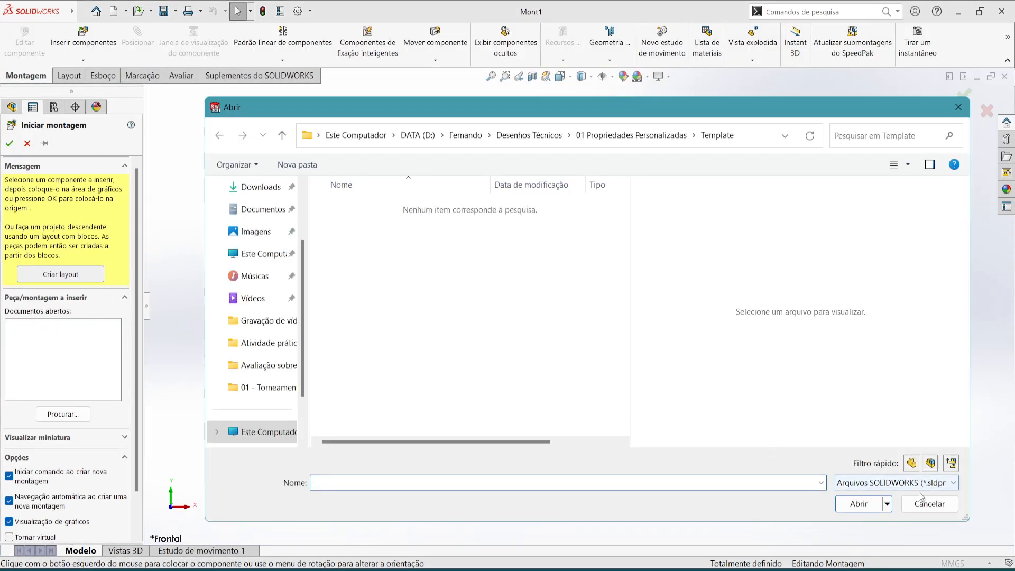
Step: Dismiss the component file selection and leave the Iniciar montagem command without inserting a component
{"action": "left_click", "coordinate": [928, 511]}
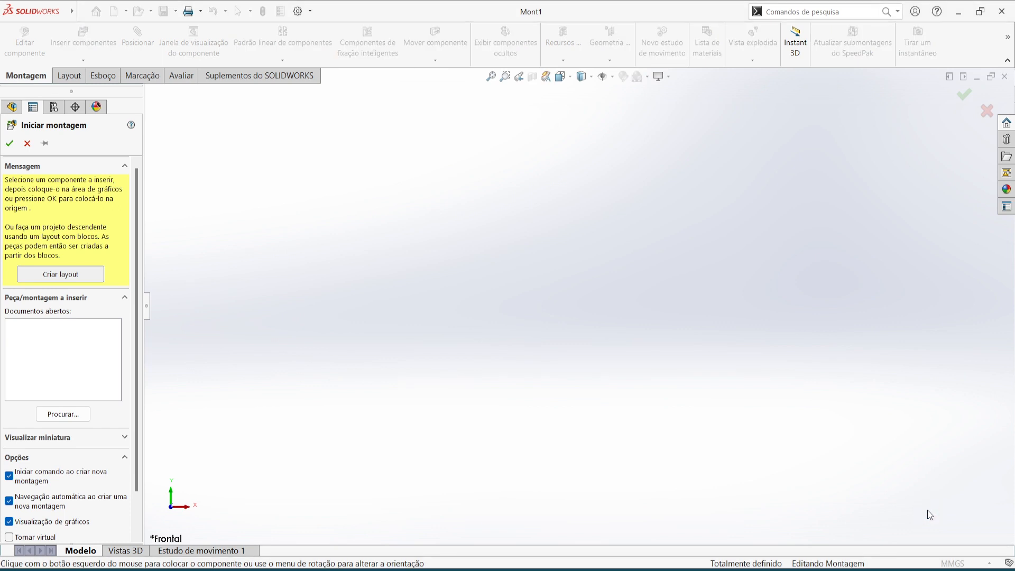
{"action": "left_click", "coordinate": [27, 143]}
{"action": "left_click", "coordinate": [859, 531]}
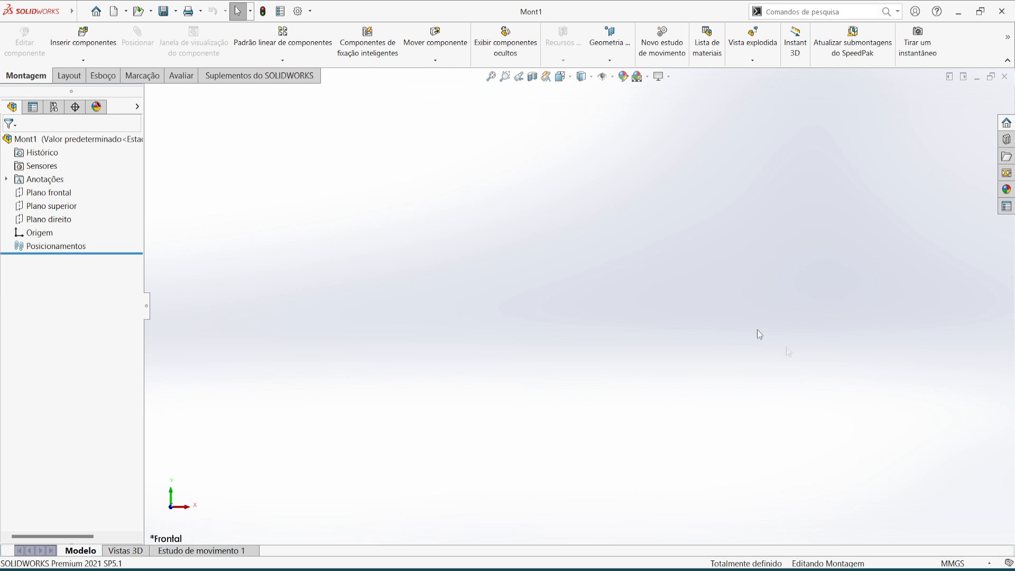
Step: In the assembly's document properties, set the Anotações text font to Arial Regular
{"action": "left_click", "coordinate": [312, 12]}
{"action": "left_click", "coordinate": [317, 28]}
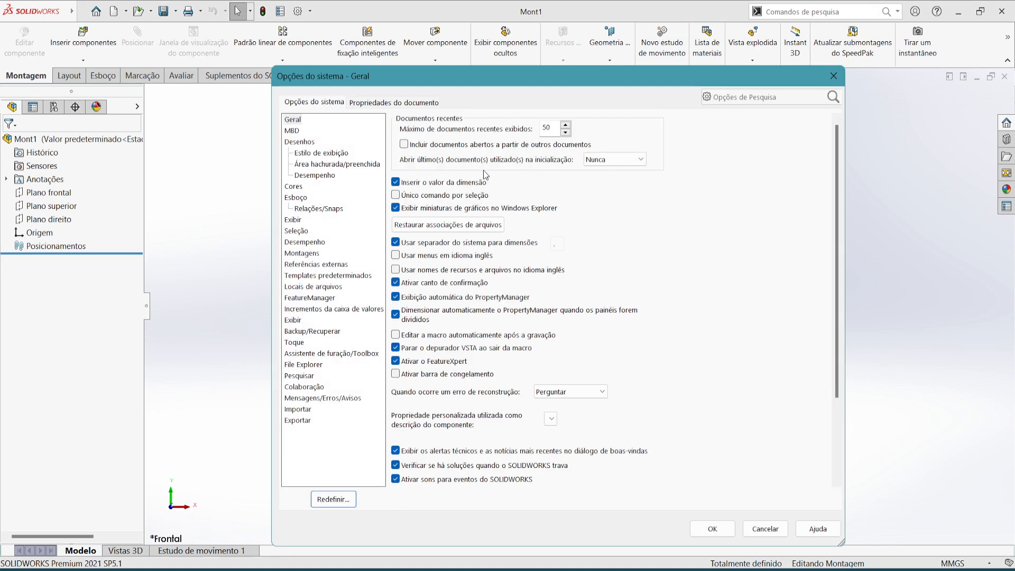
{"action": "left_click", "coordinate": [402, 102]}
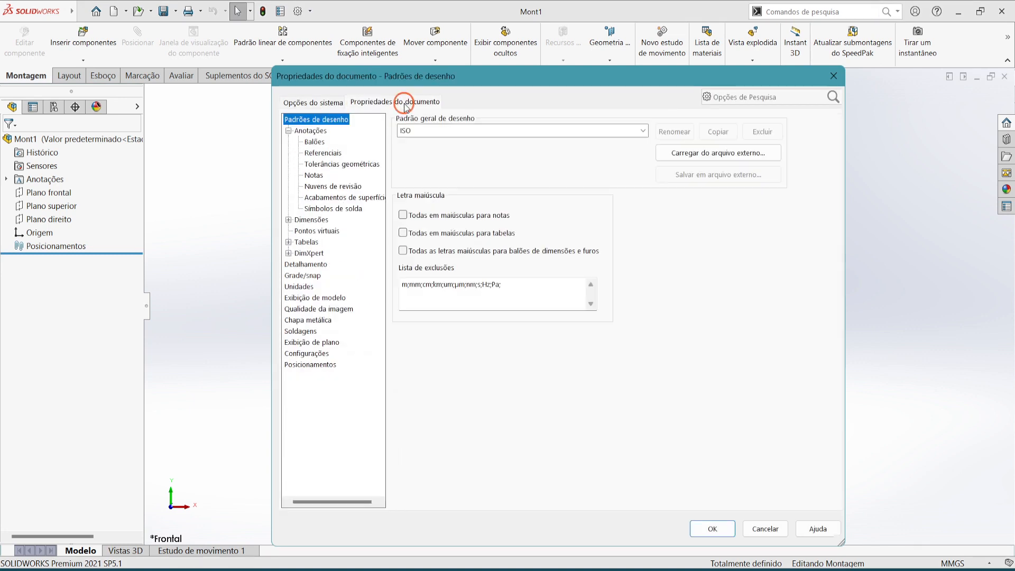
{"action": "left_click", "coordinate": [302, 133]}
{"action": "left_click", "coordinate": [417, 170]}
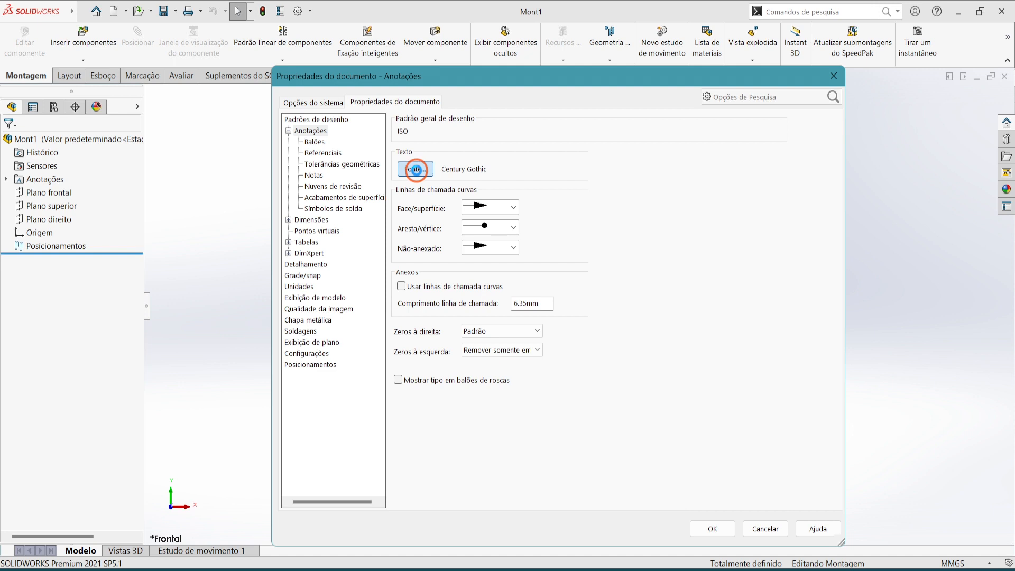
{"action": "triple_click", "coordinate": [469, 253]}
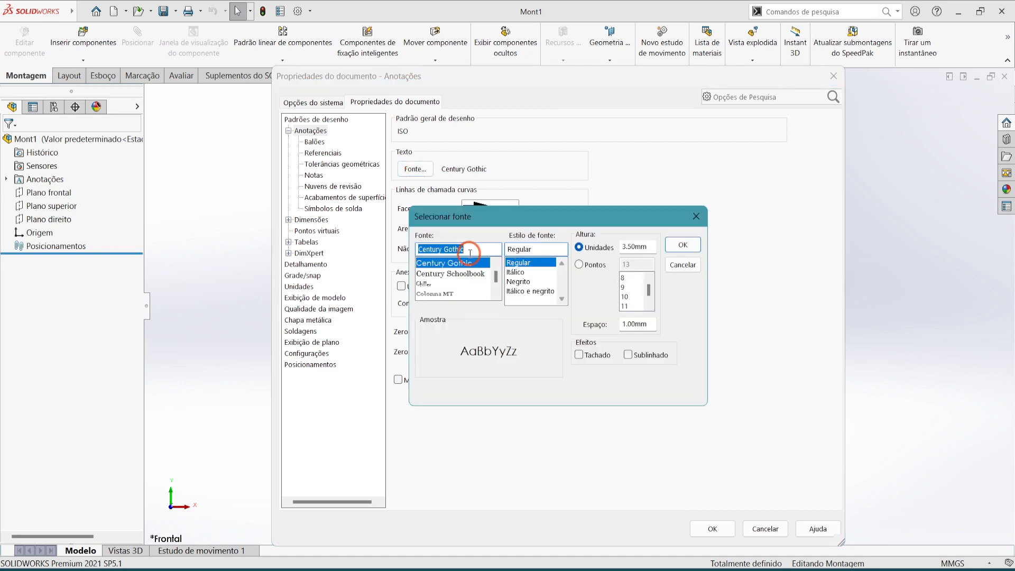
{"action": "type", "text": "ari"}
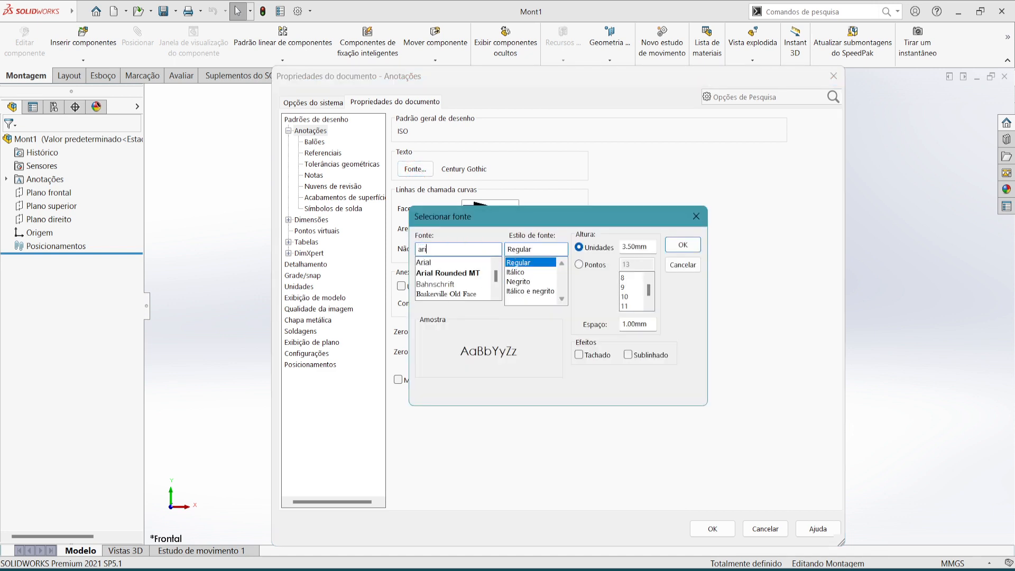
{"action": "left_click", "coordinate": [431, 262]}
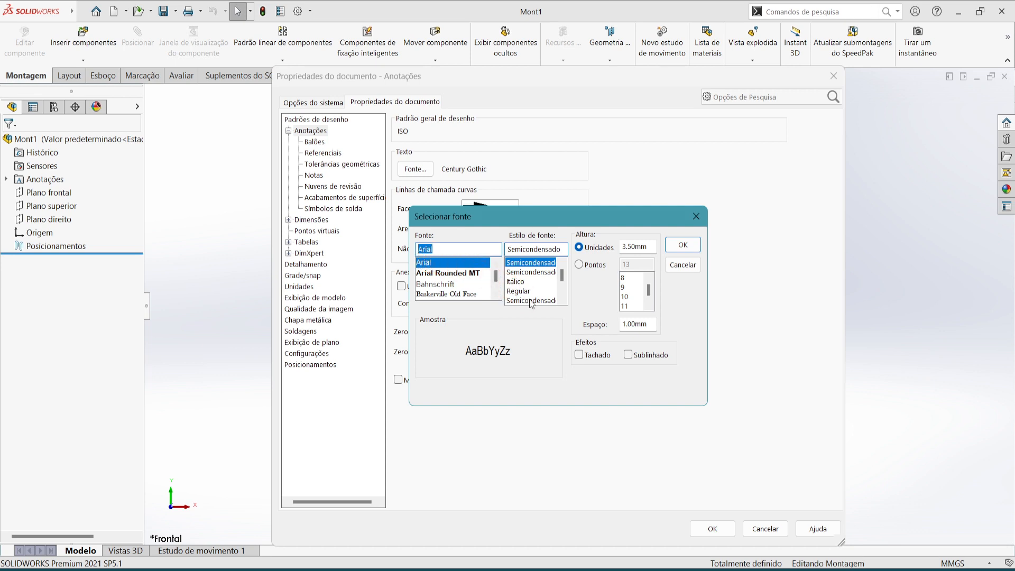
{"action": "left_click", "coordinate": [527, 294]}
{"action": "left_click", "coordinate": [682, 245]}
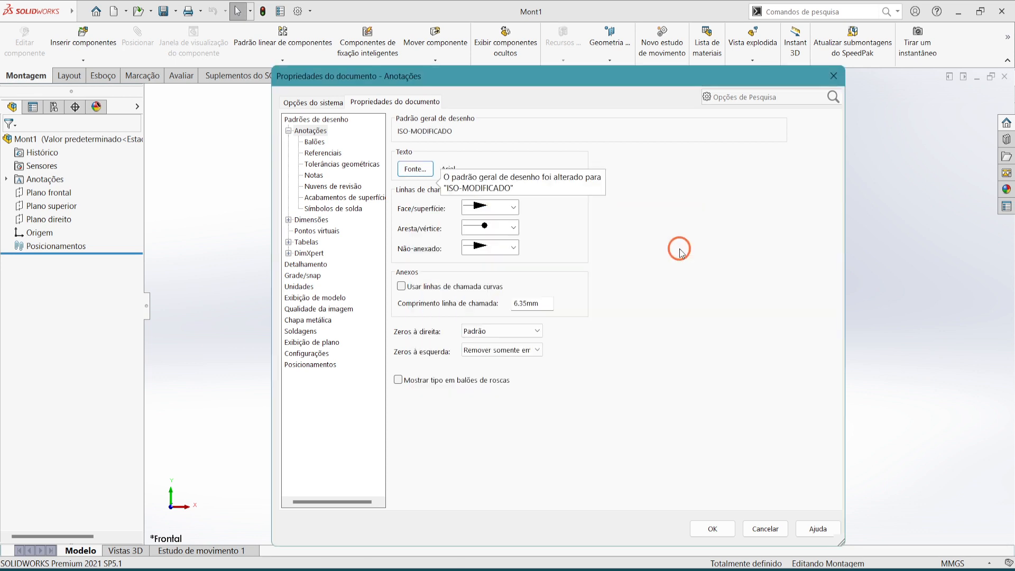
Step: Set the root-inside font (Raiz dentro da fonte) of the Símbolos de solda to Arial Regular
{"action": "left_click", "coordinate": [314, 209]}
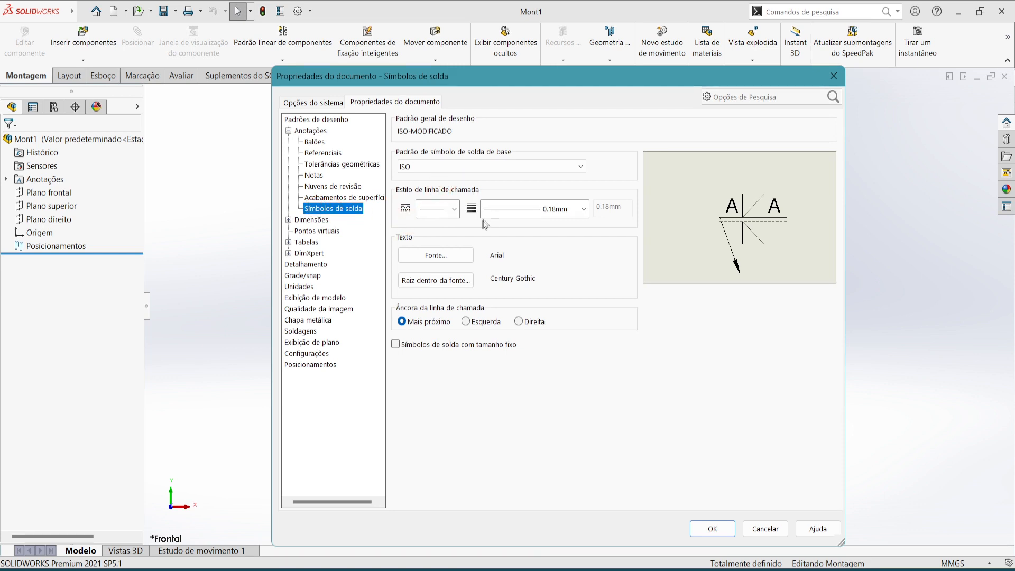
{"action": "left_click", "coordinate": [454, 280]}
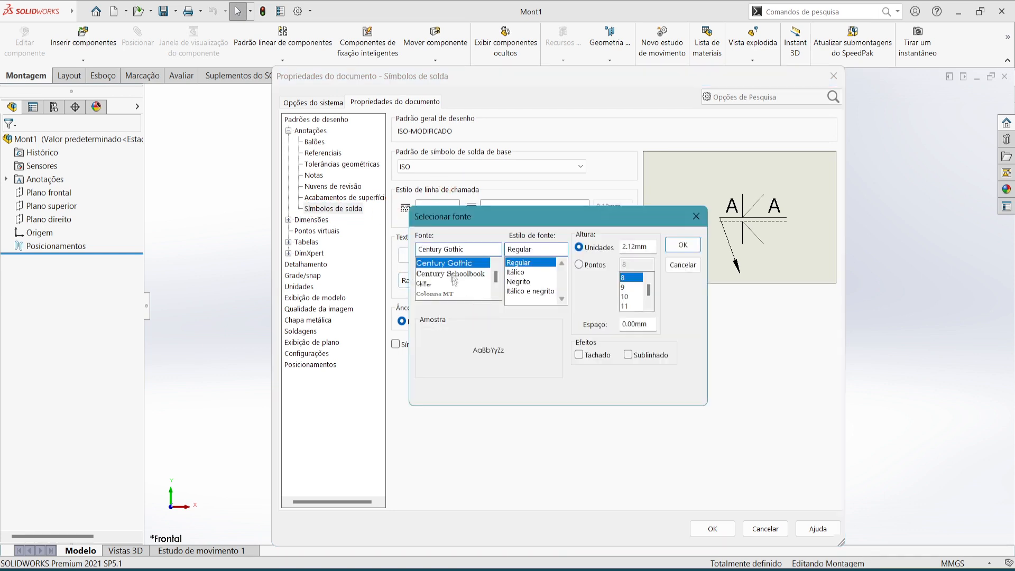
{"action": "triple_click", "coordinate": [478, 248]}
{"action": "type", "text": "Arial"}
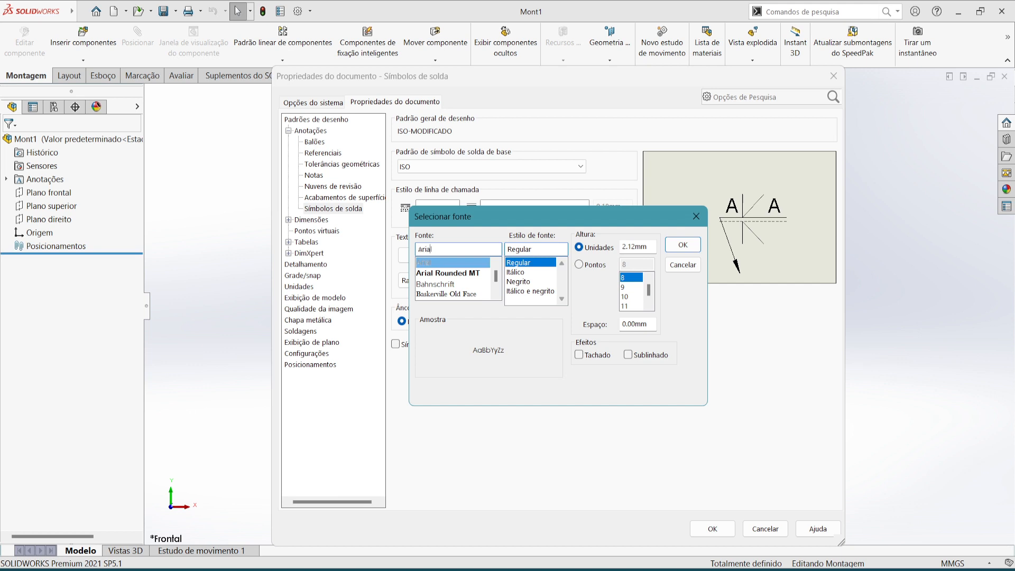
{"action": "left_click", "coordinate": [517, 291]}
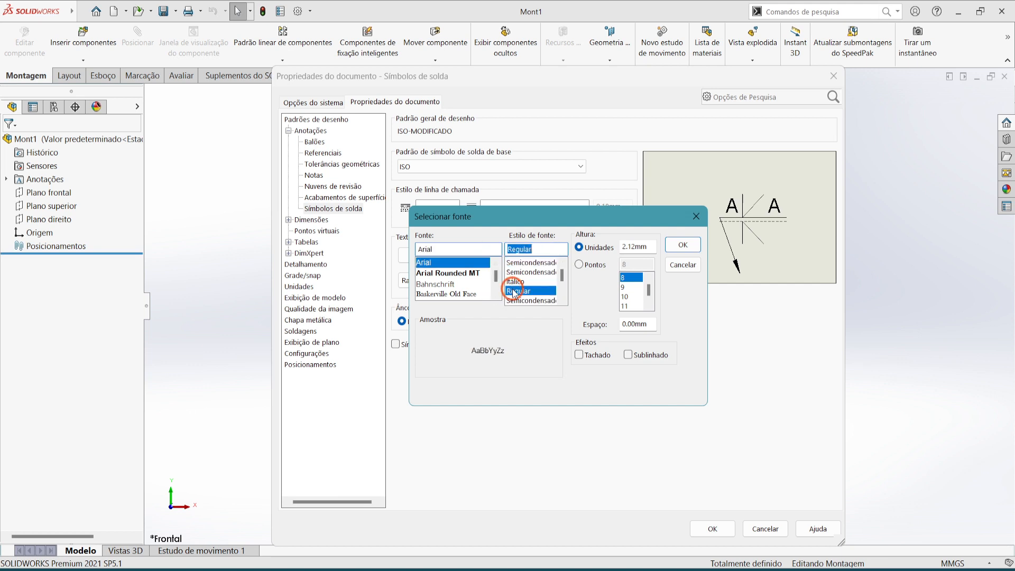
{"action": "left_click", "coordinate": [681, 245]}
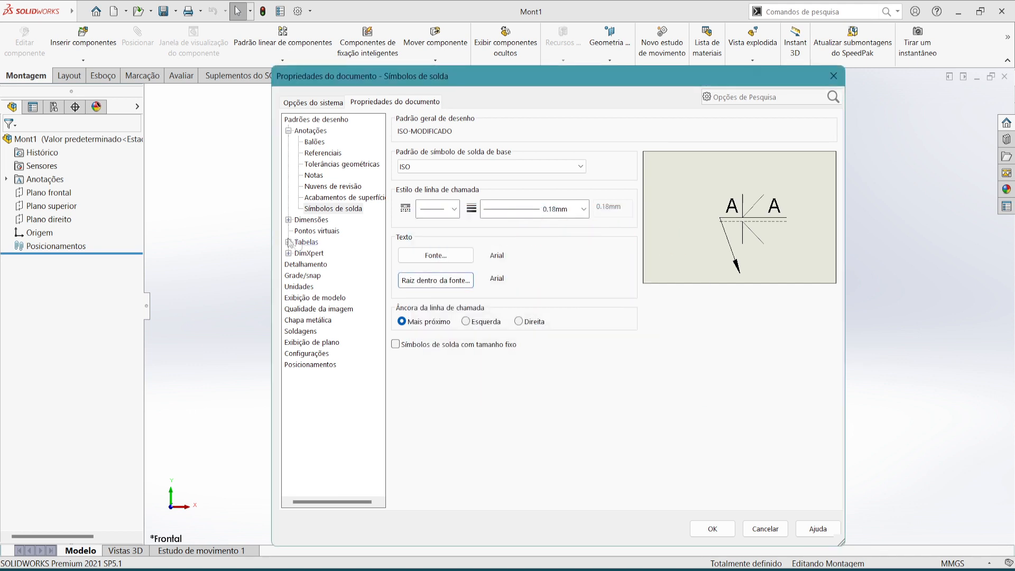
Step: Set the text font of the Dimensões to Arial in the document properties
{"action": "left_click", "coordinate": [315, 221]}
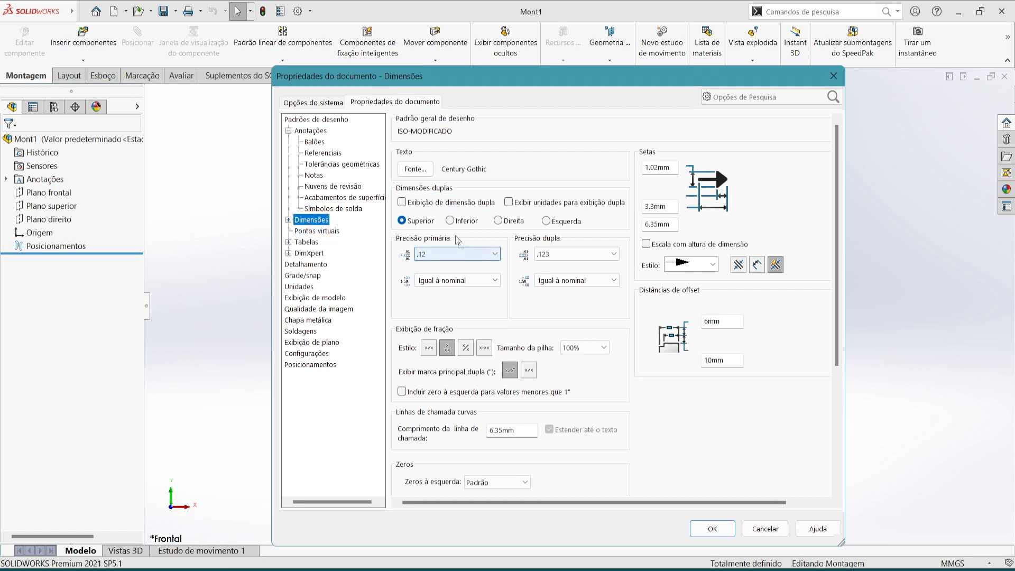
{"action": "left_click", "coordinate": [415, 169]}
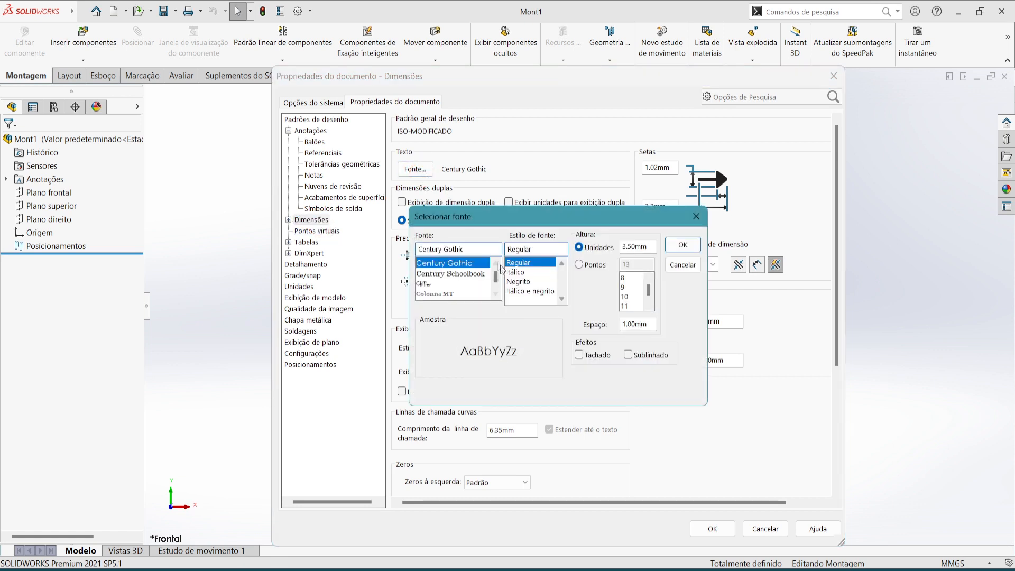
{"action": "triple_click", "coordinate": [464, 249]}
{"action": "type", "text": "Arial"}
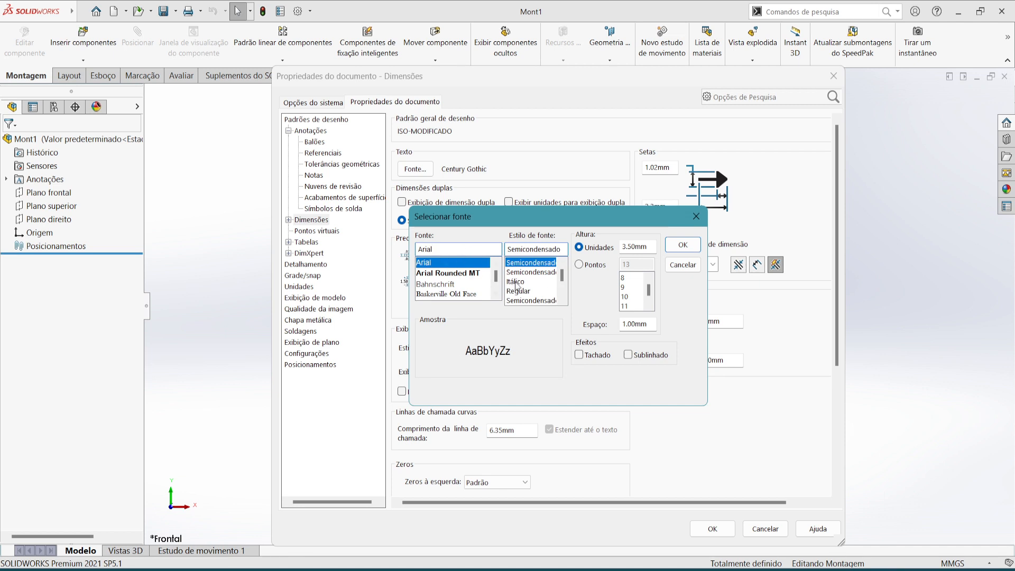
{"action": "left_click", "coordinate": [622, 278]}
{"action": "left_click", "coordinate": [681, 247]}
{"action": "left_click", "coordinate": [274, 217]}
Step: Set the text font of the Tabelas to Arial with the Regular style
{"action": "left_click", "coordinate": [307, 242]}
{"action": "left_click", "coordinate": [373, 231]}
{"action": "left_click", "coordinate": [415, 167]}
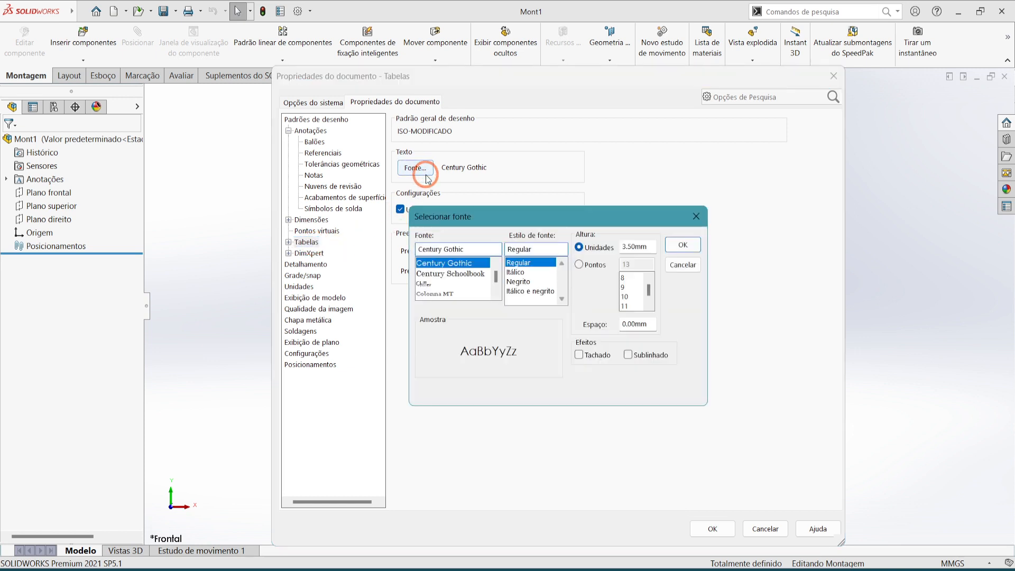
{"action": "triple_click", "coordinate": [469, 249]}
{"action": "type", "text": "Arial"}
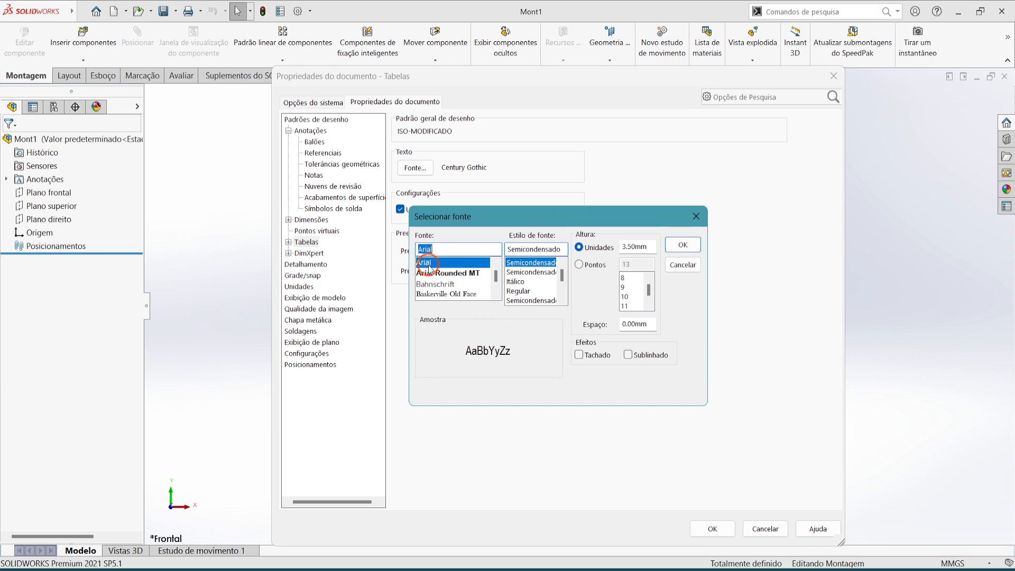
{"action": "left_click", "coordinate": [689, 247]}
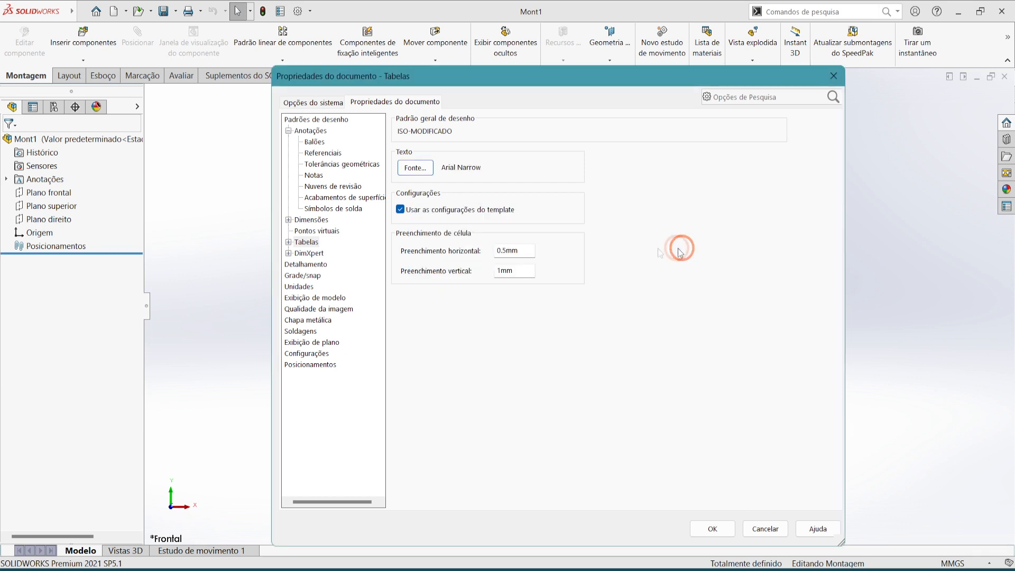
{"action": "left_click", "coordinate": [414, 168]}
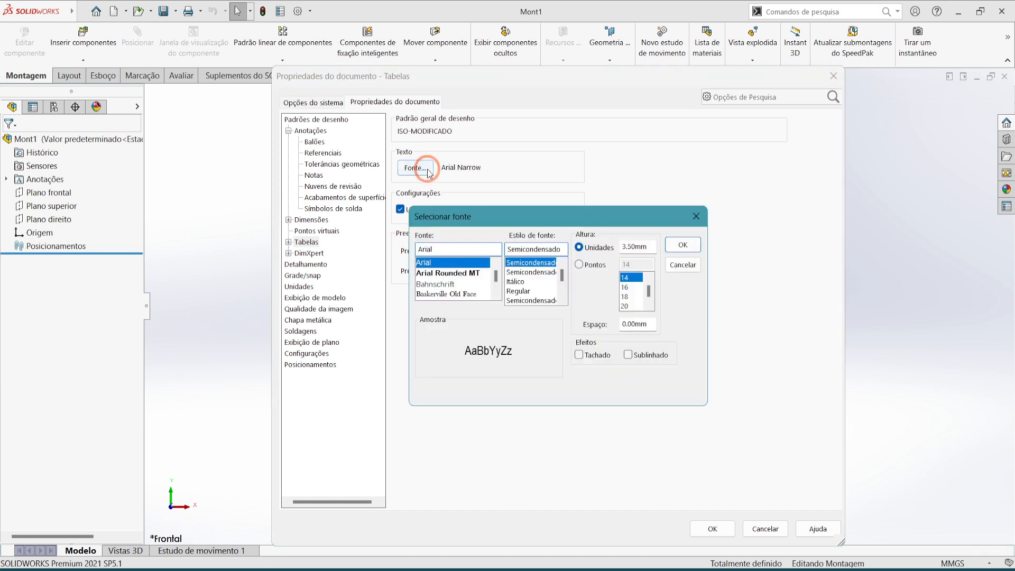
{"action": "left_click", "coordinate": [527, 290]}
{"action": "left_click", "coordinate": [683, 244]}
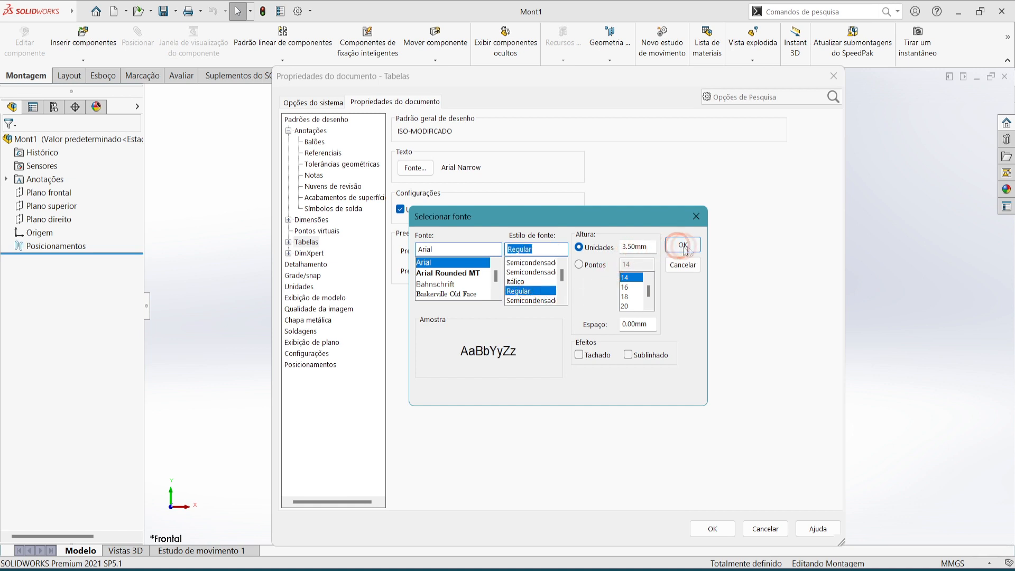
{"action": "left_click", "coordinate": [413, 252]}
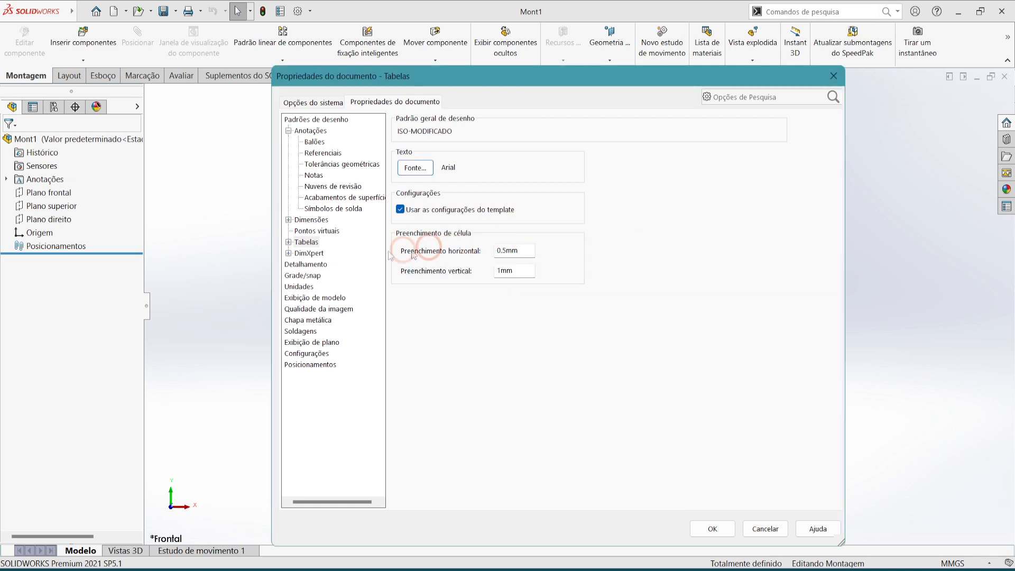
Step: Review the remaining document property pages from DimXpert through Exibição de plano, including Unidades, and accept the document properties
{"action": "left_click", "coordinate": [309, 253]}
{"action": "left_click", "coordinate": [305, 265]}
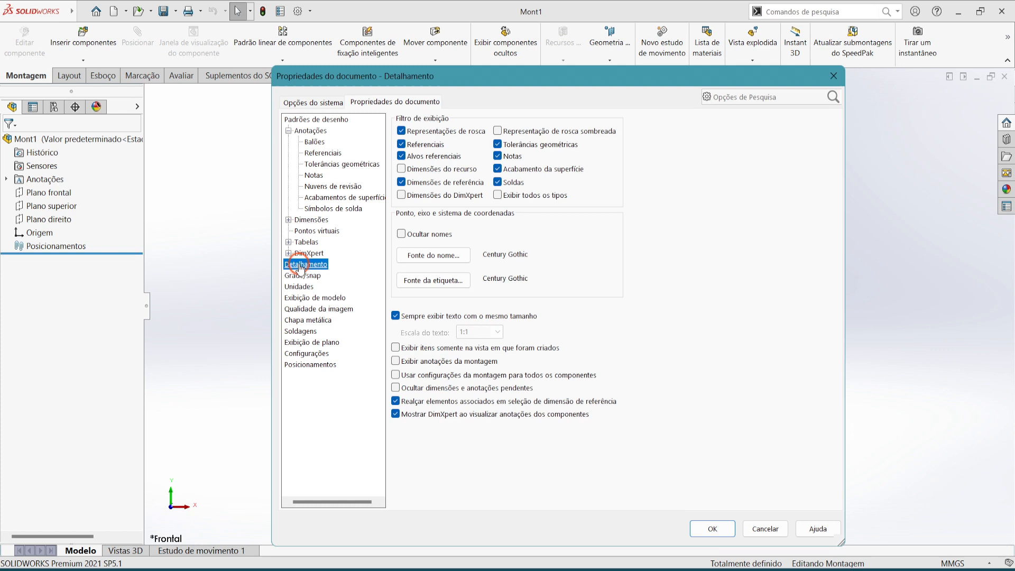
{"action": "left_click", "coordinate": [307, 276]}
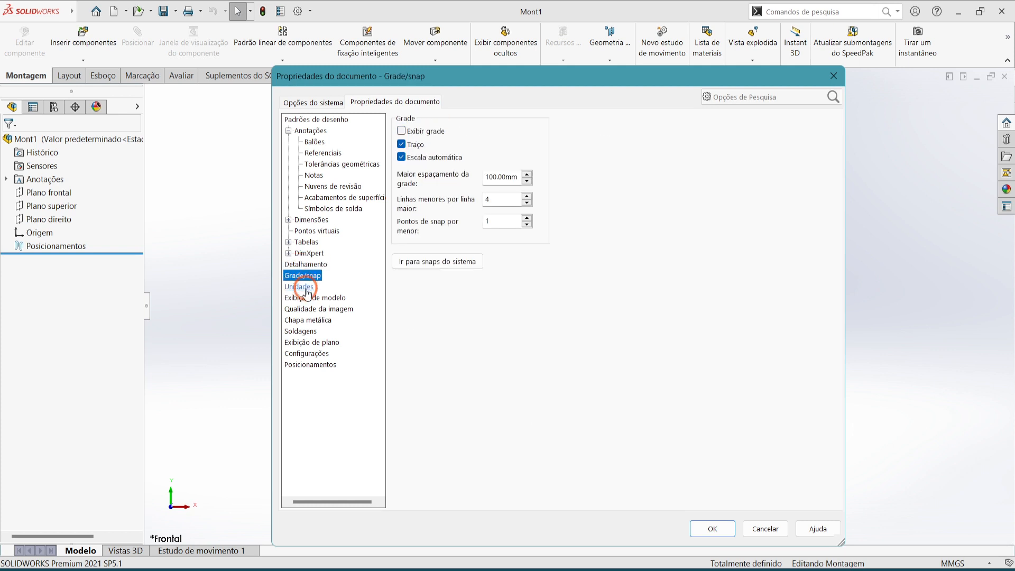
{"action": "left_click", "coordinate": [304, 287]}
{"action": "left_click", "coordinate": [309, 298]}
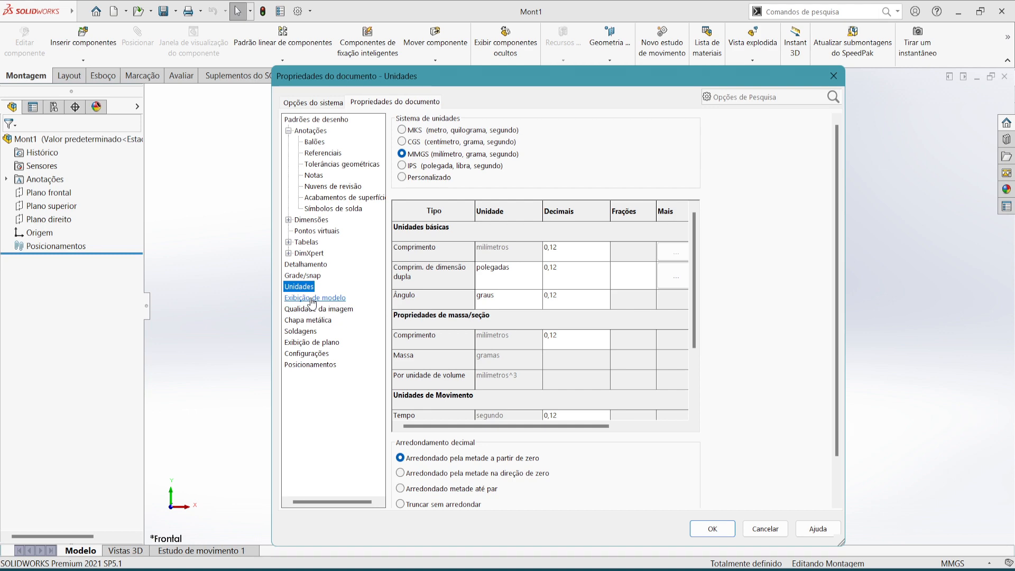
{"action": "left_click", "coordinate": [312, 309]}
{"action": "left_click", "coordinate": [314, 331]}
{"action": "left_click", "coordinate": [313, 342]}
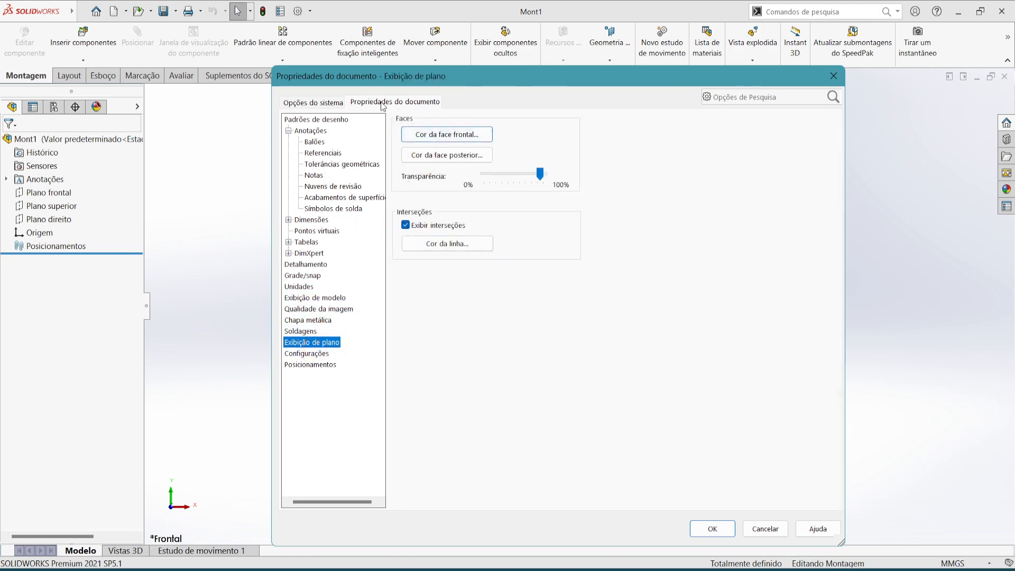
{"action": "left_click", "coordinate": [717, 530]}
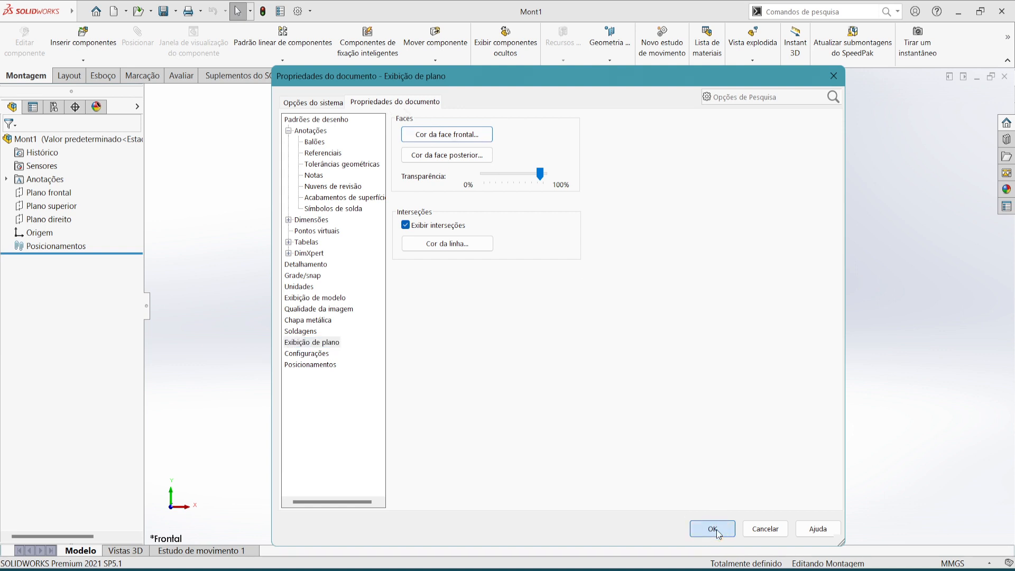
Step: Open the save-as settings for the assembly and choose the Assembly Templates (*.asmdot) file type
{"action": "left_click", "coordinate": [176, 11]}
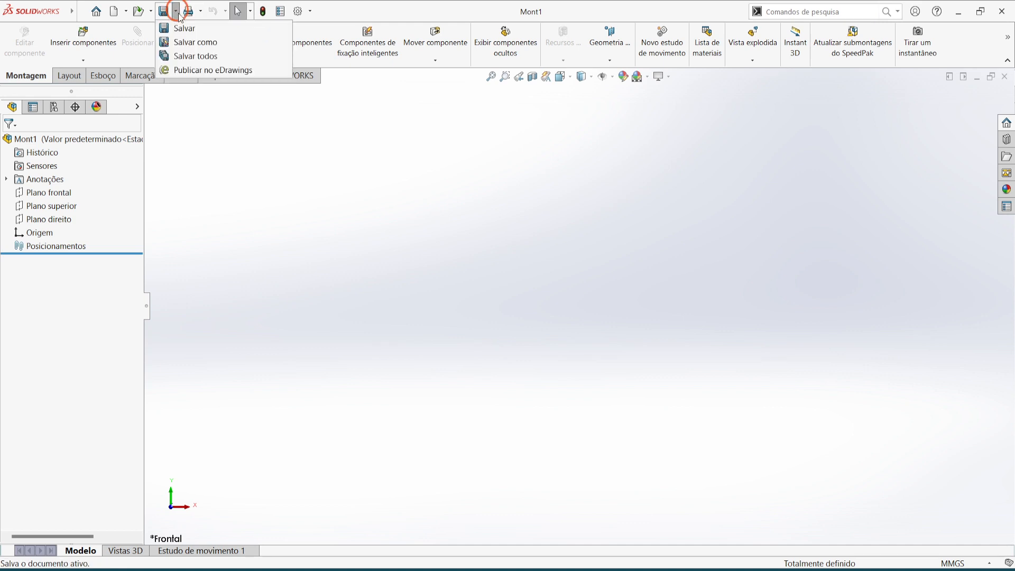
{"action": "left_click", "coordinate": [185, 41]}
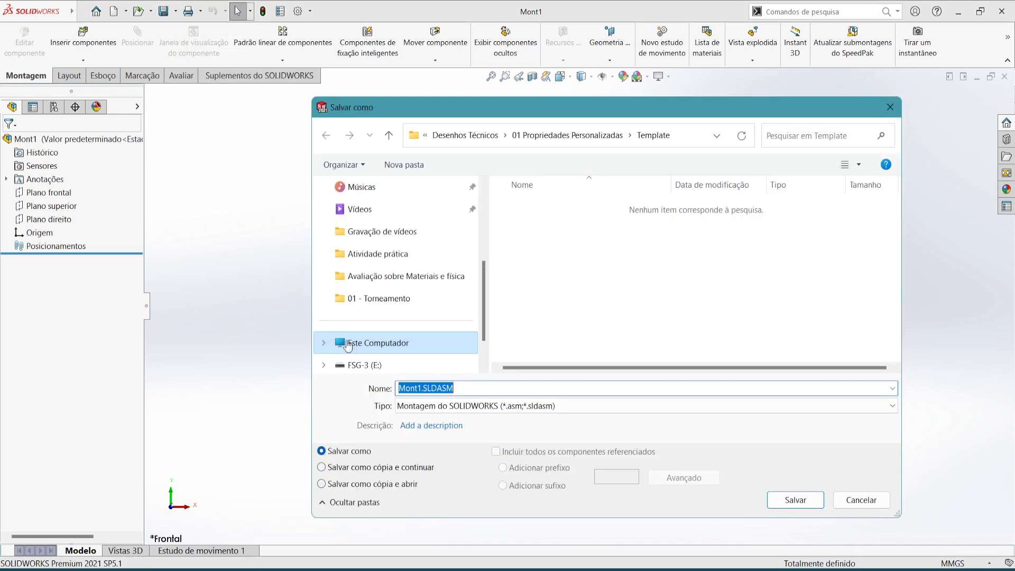
{"action": "left_click", "coordinate": [572, 408]}
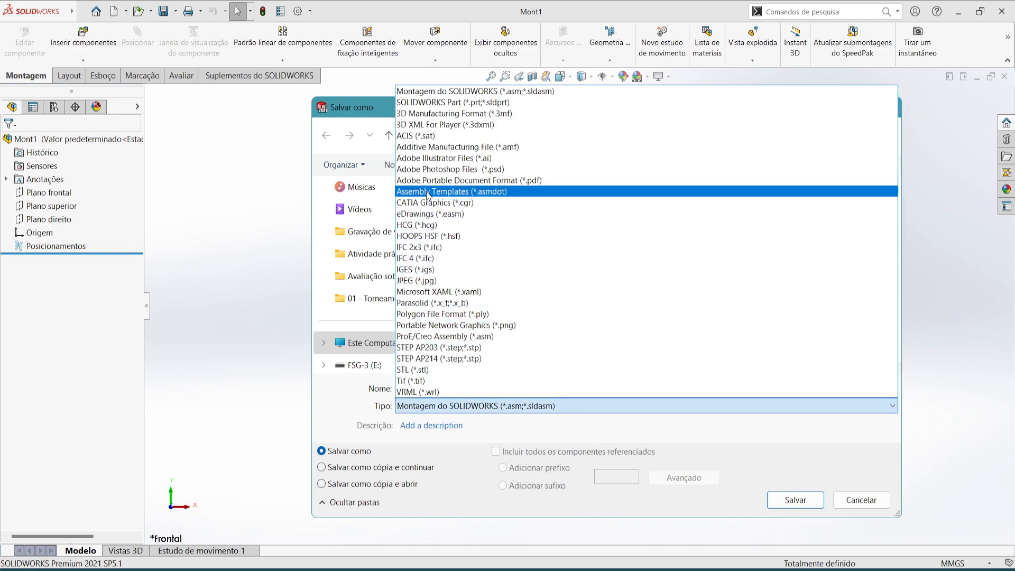
{"action": "left_click", "coordinate": [451, 192]}
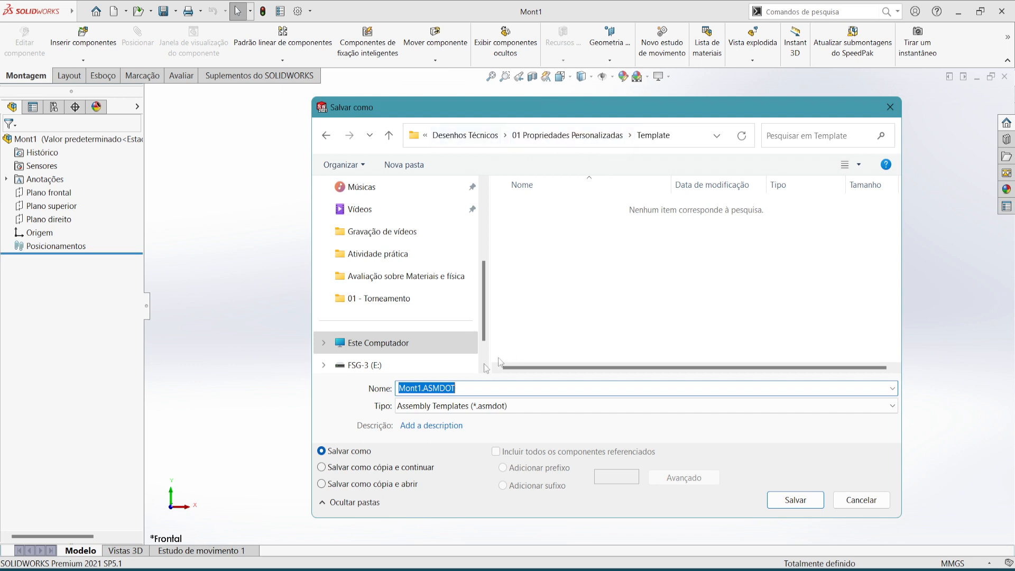
Step: Name the assembly template Montagem iso, save it in the Template folder, and close the document
{"action": "left_click", "coordinate": [419, 387]}
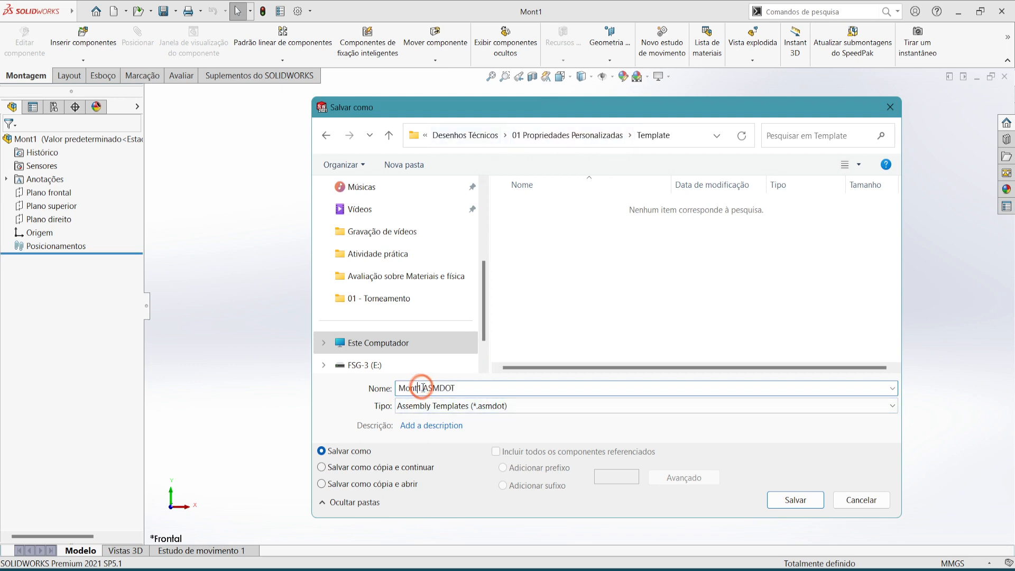
{"action": "key", "text": "BackSpace"}
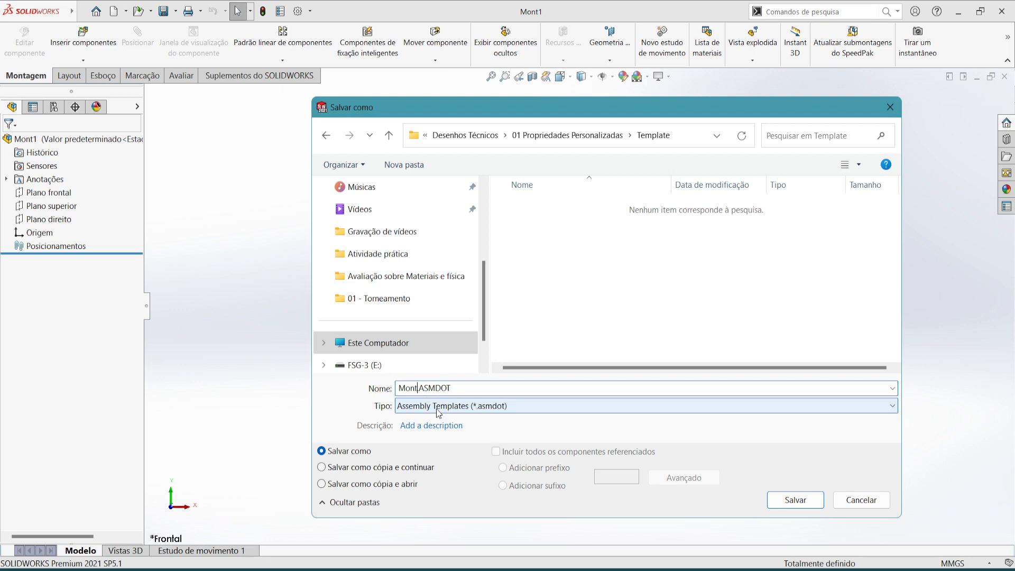
{"action": "type", "text": "agem,"}
{"action": "key", "text": "BackSpace"}
{"action": "type", "text": "Iso"}
{"action": "key", "text": "BackSpace"}
{"action": "key", "text": "BackSpace"}
{"action": "key", "text": "BackSpace"}
{"action": "type", "text": "isso"}
{"action": "key", "text": "BackSpace"}
{"action": "key", "text": "BackSpace"}
{"action": "left_click", "coordinate": [797, 500]}
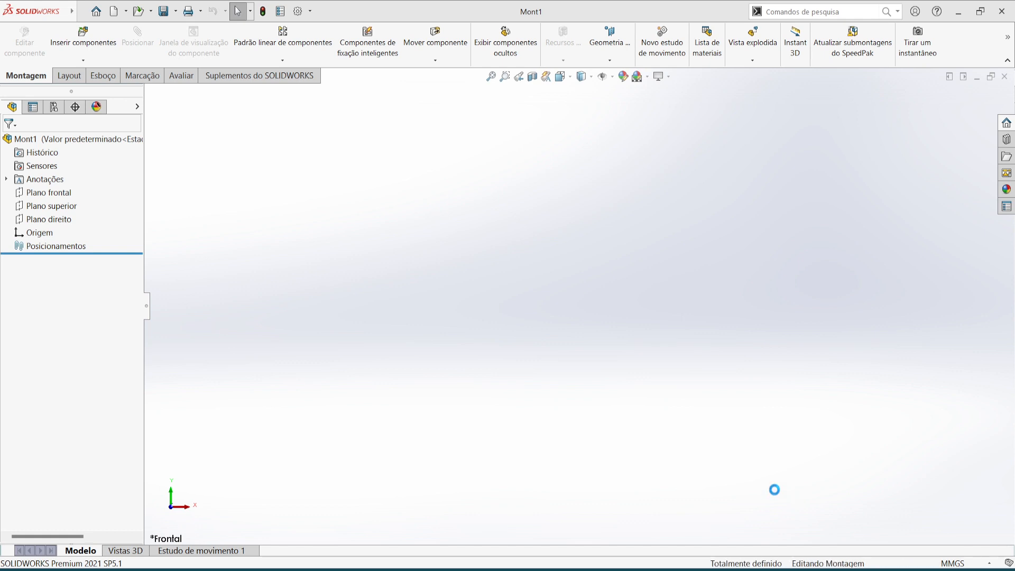
{"action": "left_click", "coordinate": [1005, 76]}
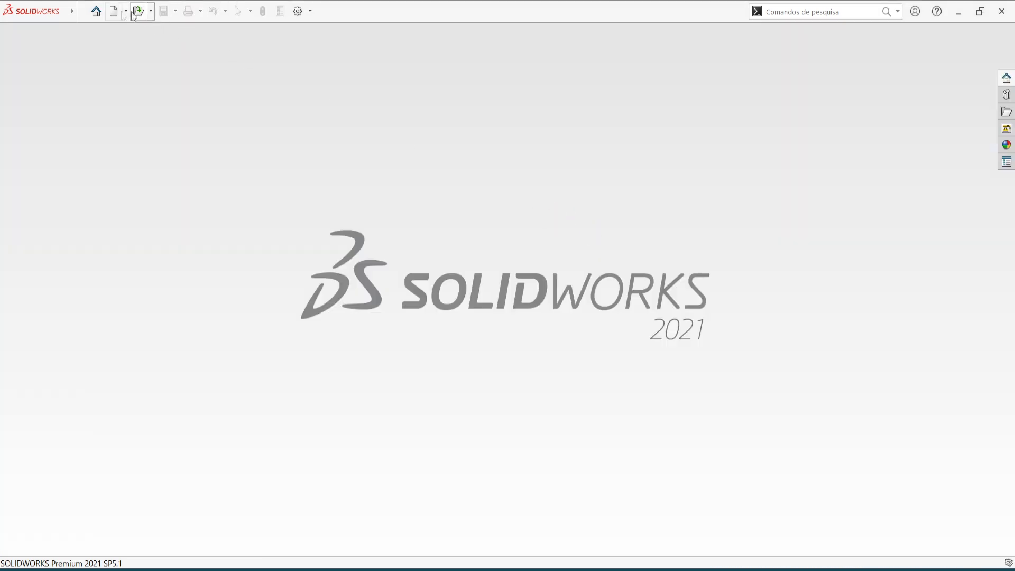
Step: Create a new part from the Peça iso template in the Template folder
{"action": "left_click", "coordinate": [113, 10]}
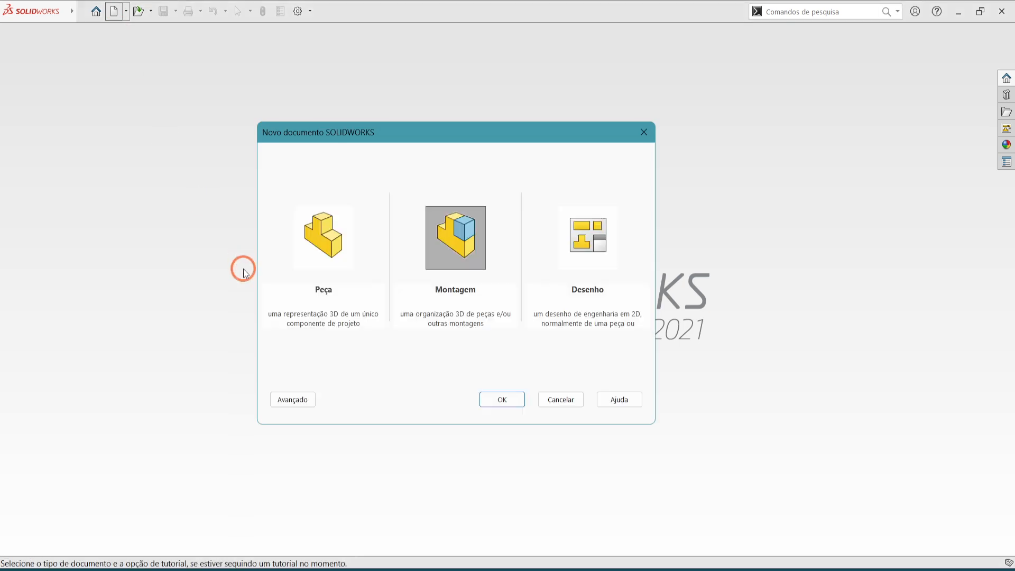
{"action": "left_click", "coordinate": [305, 400]}
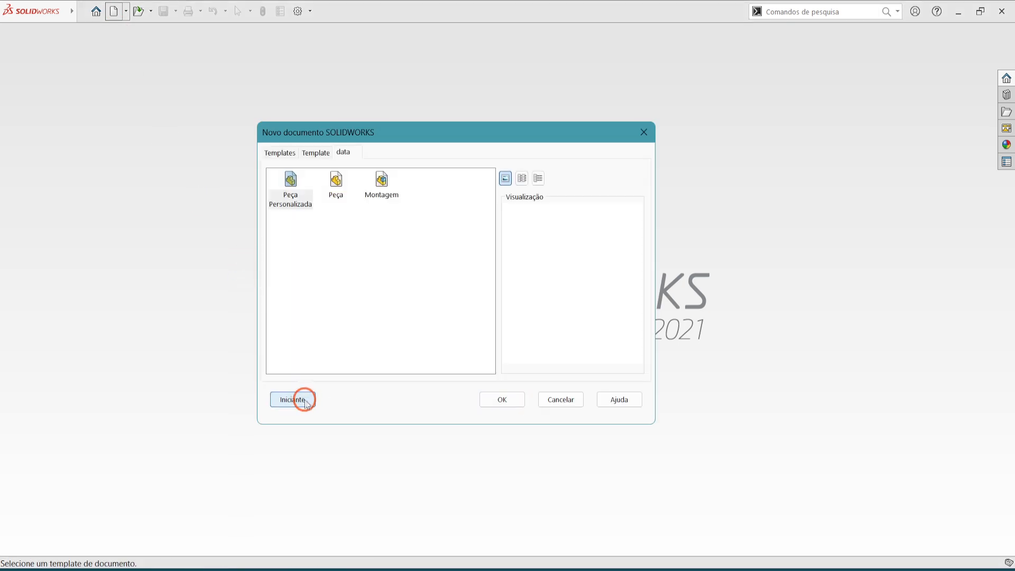
{"action": "left_click", "coordinate": [311, 156]}
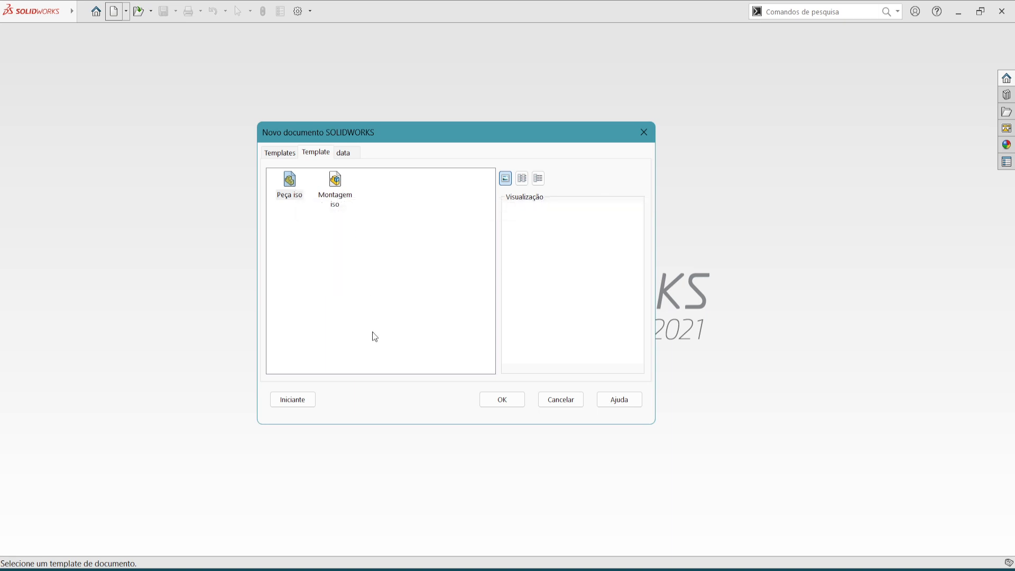
{"action": "left_click", "coordinate": [288, 185]}
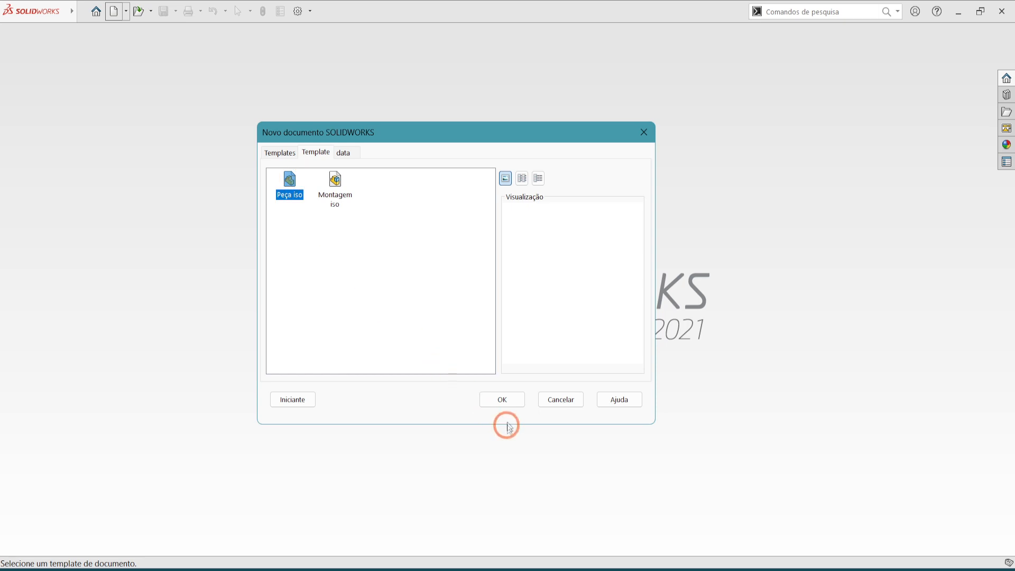
{"action": "left_click", "coordinate": [502, 406]}
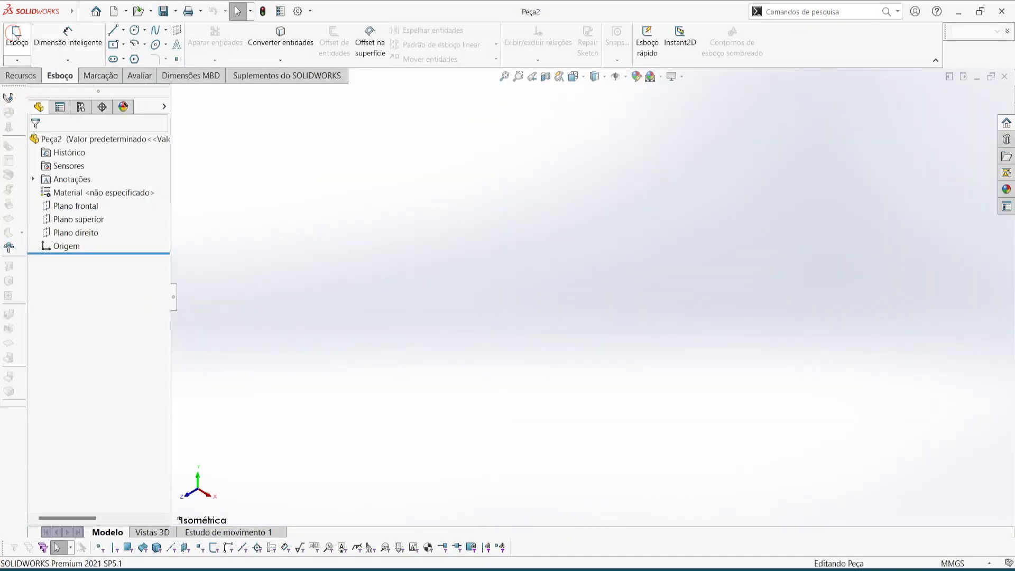
Step: Sketch a circle about 80 mm in diameter on the Plano frontal, centred on the origin
{"action": "left_click", "coordinate": [16, 35]}
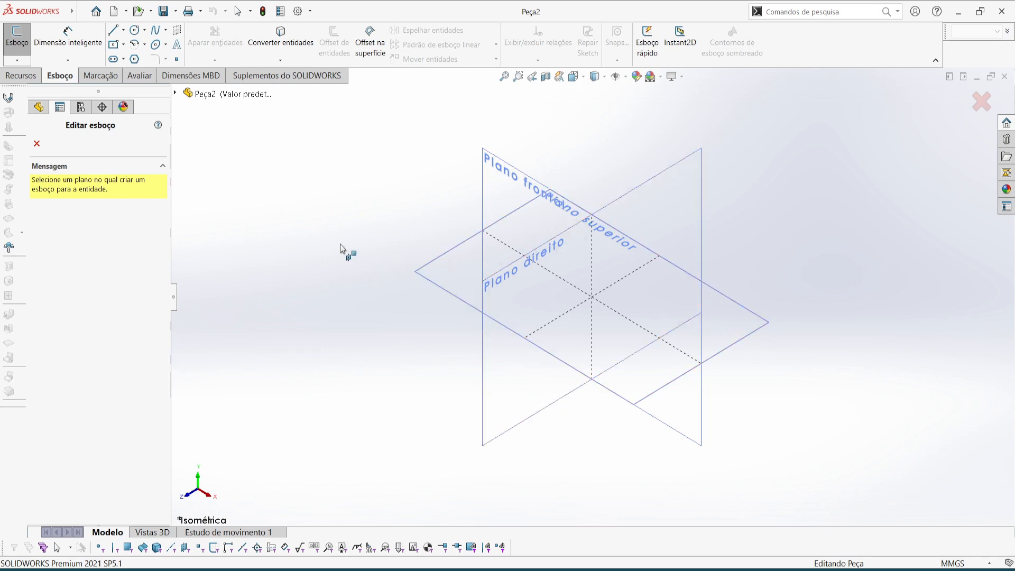
{"action": "left_click", "coordinate": [493, 180]}
{"action": "left_click", "coordinate": [130, 36]}
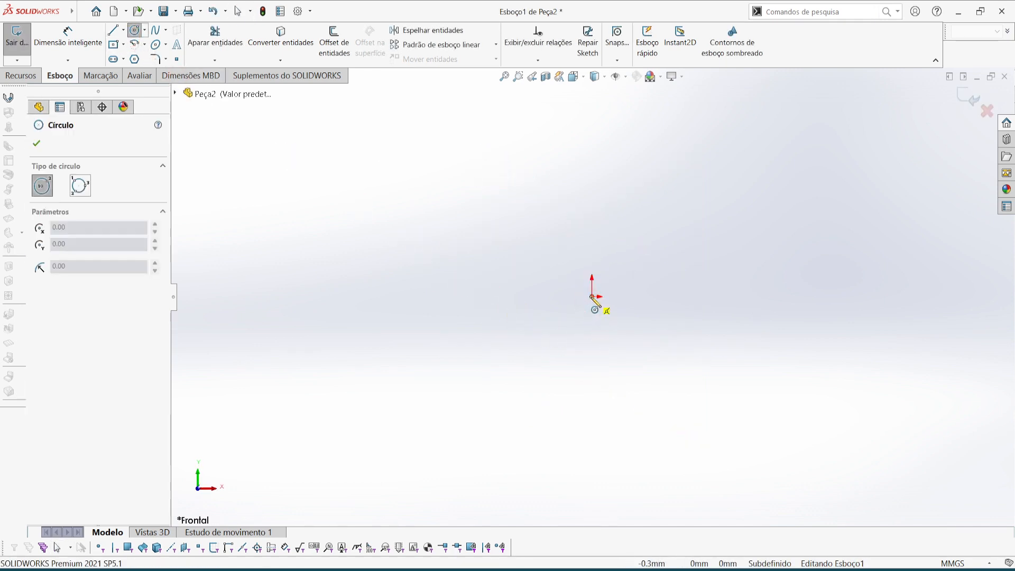
{"action": "left_click_drag", "start_coordinate": [592, 296], "coordinate": [598, 332]}
{"action": "left_click", "coordinate": [598, 408]}
{"action": "key", "text": "Escape"}
Step: Dimension the circle's diameter and set it to 80 mm
{"action": "left_click", "coordinate": [66, 45]}
{"action": "left_click", "coordinate": [499, 245]}
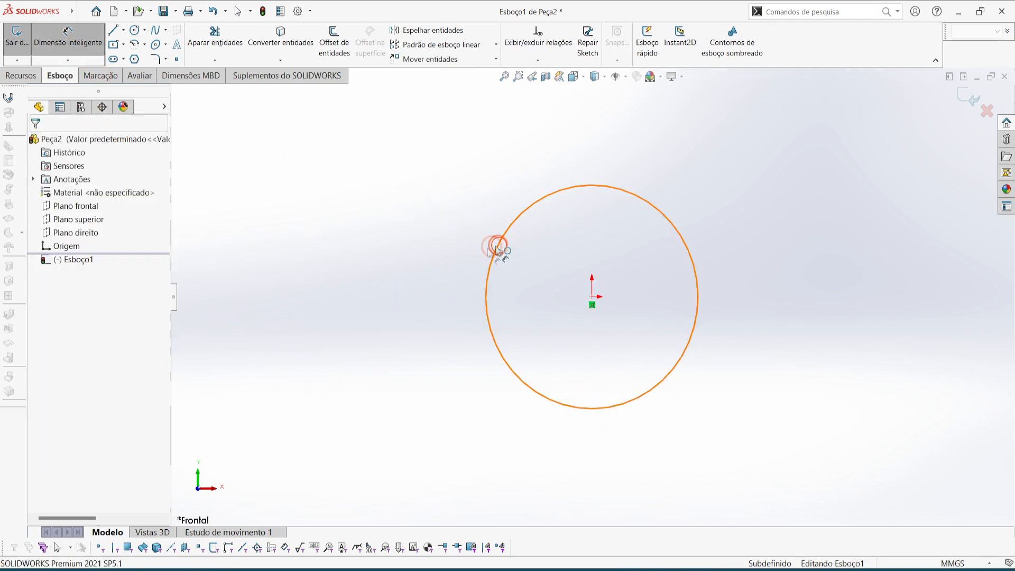
{"action": "left_click", "coordinate": [396, 289]}
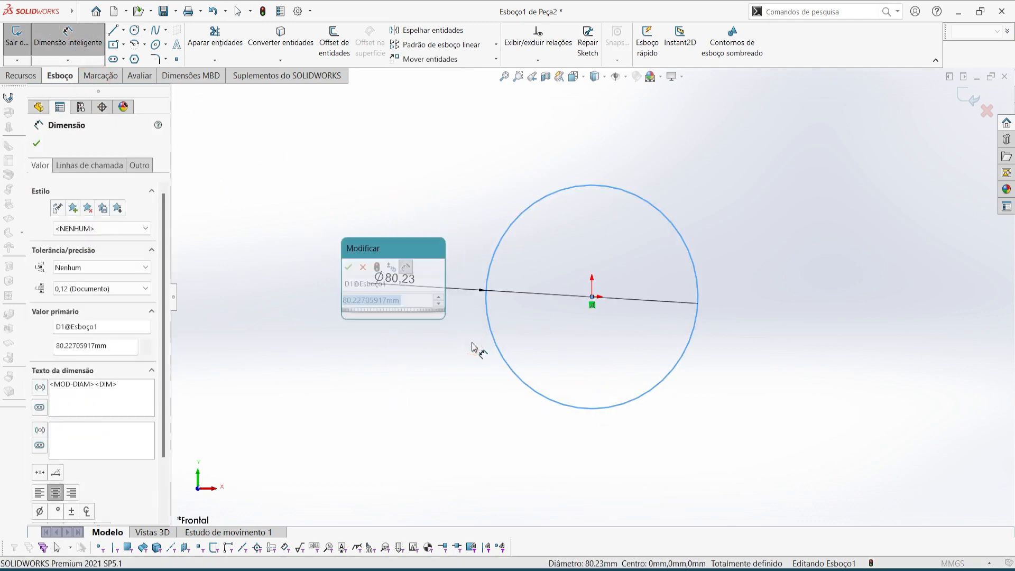
{"action": "type", "text": "80"}
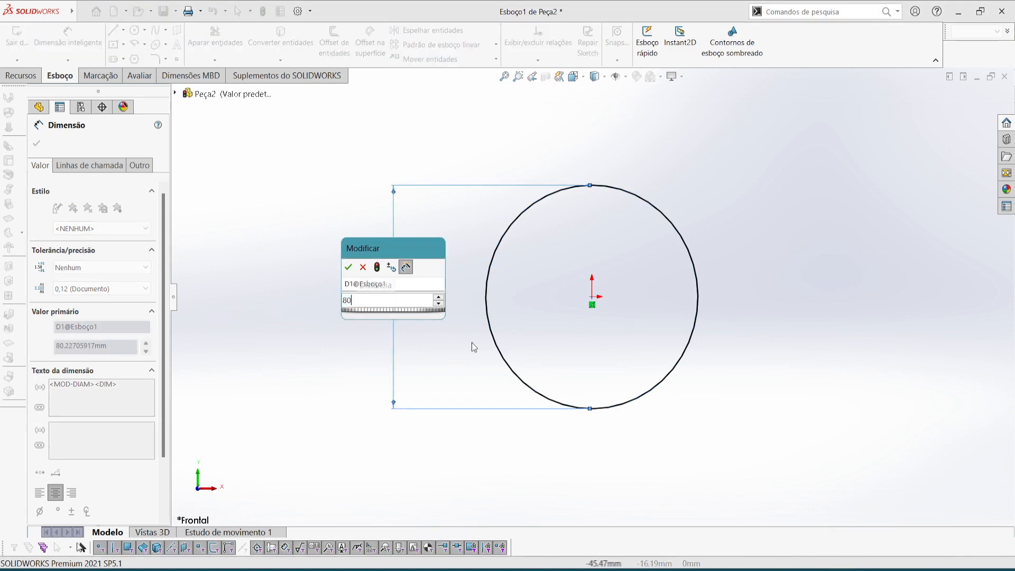
{"action": "key", "text": "Return"}
{"action": "key", "text": "Escape"}
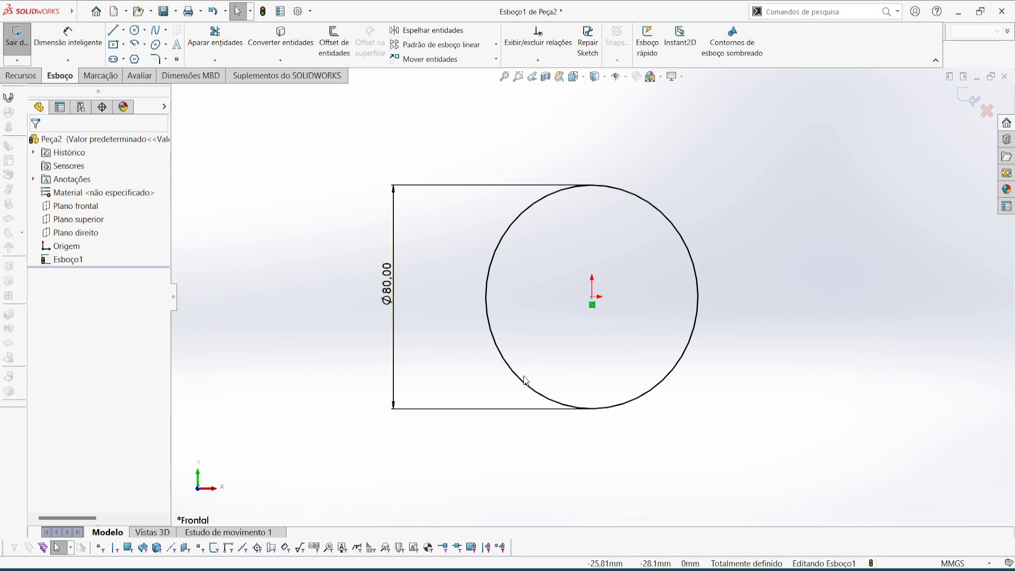
Step: Discard the circle sketch and close the test part without saving it
{"action": "left_click", "coordinate": [986, 112]}
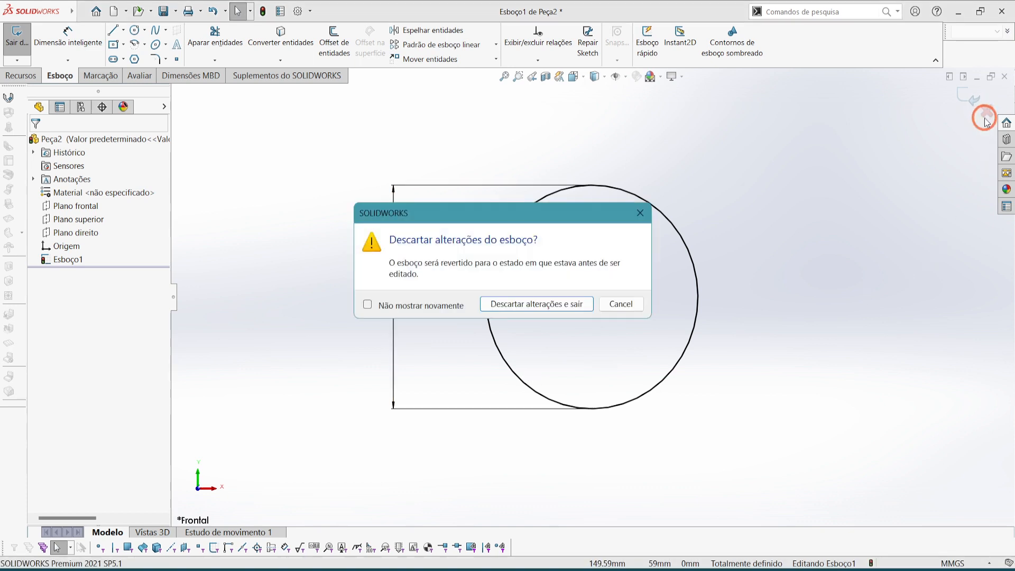
{"action": "left_click", "coordinate": [565, 306]}
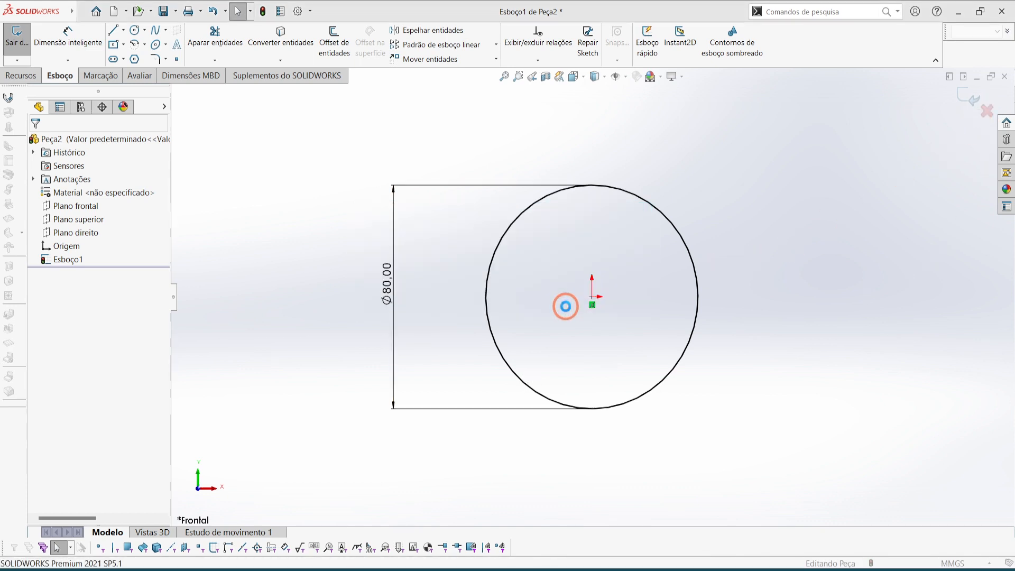
{"action": "left_click", "coordinate": [1004, 77]}
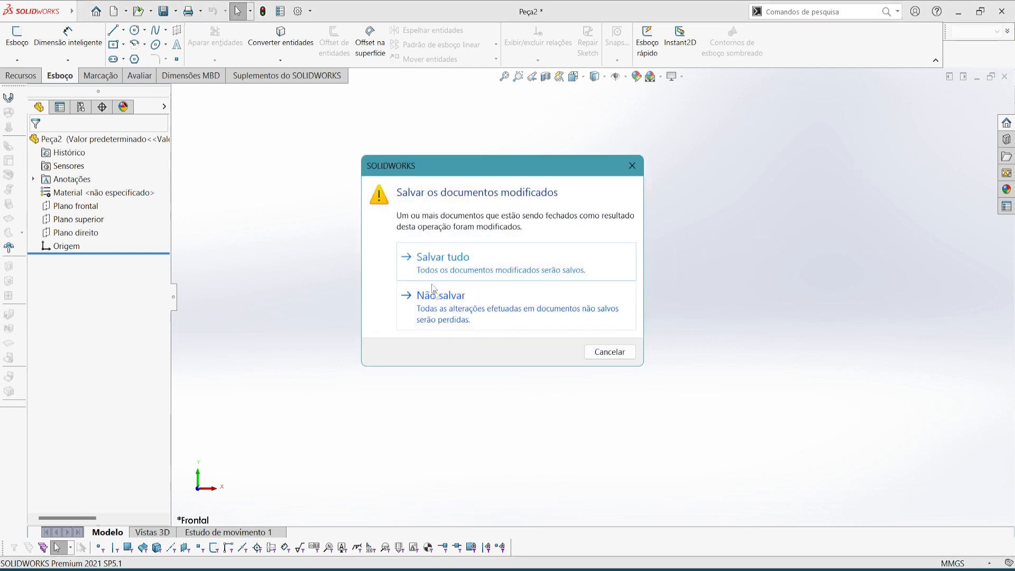
{"action": "left_click", "coordinate": [436, 297]}
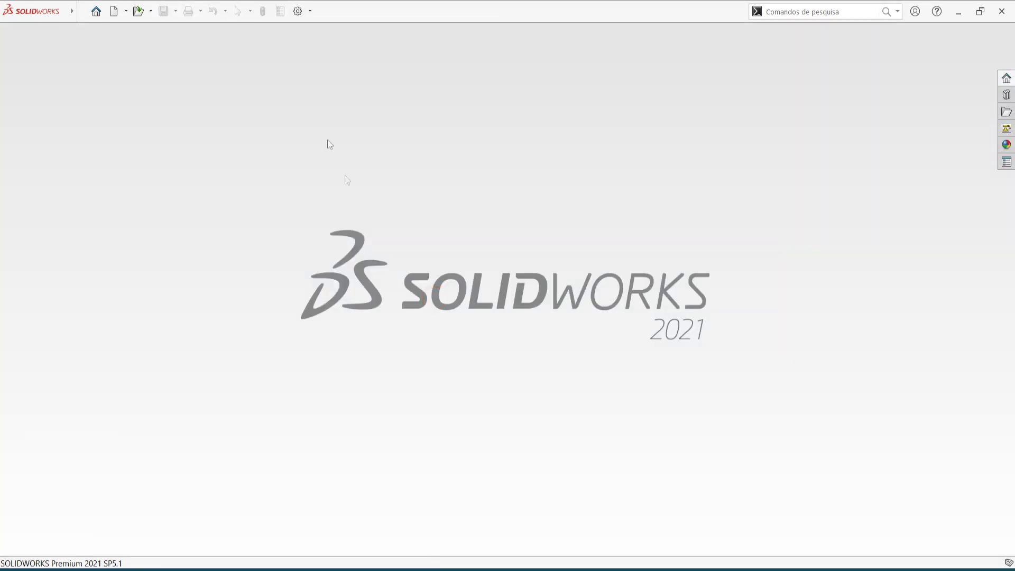
Step: Remove the SOLIDWORKS\data folder from the document template file locations (Templates de documento) and accept the system options
{"action": "left_click", "coordinate": [299, 11]}
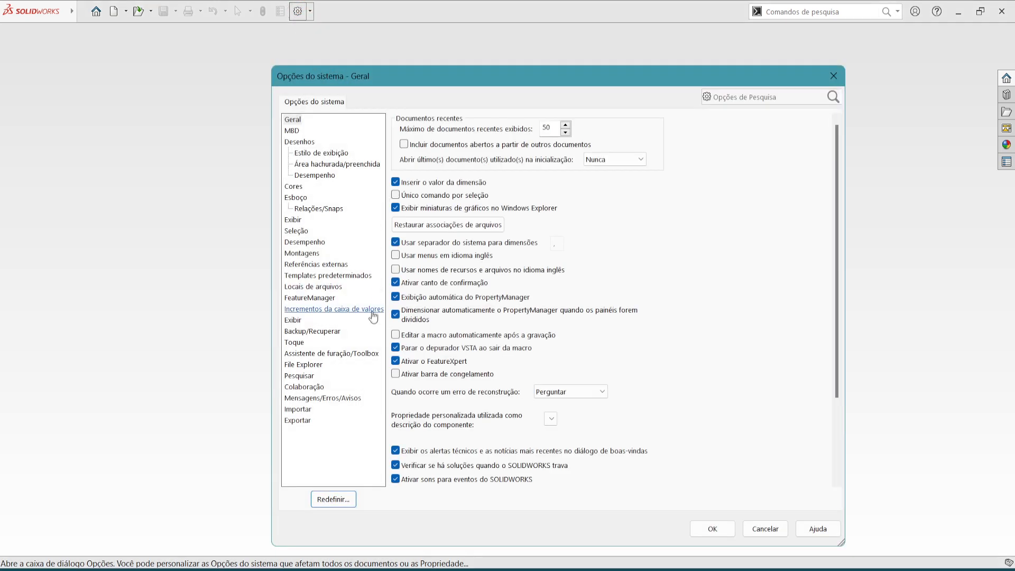
{"action": "left_click", "coordinate": [306, 286]}
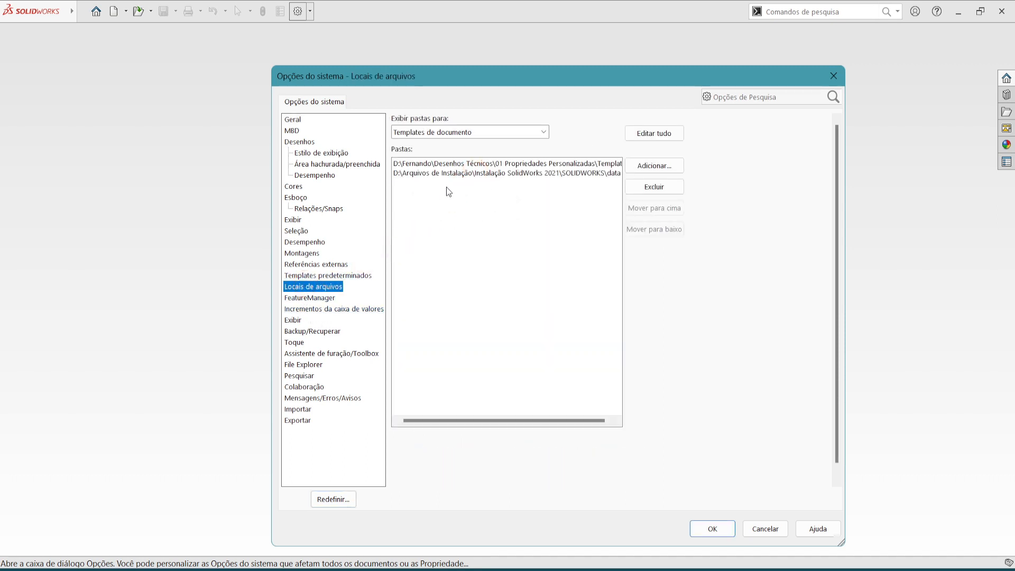
{"action": "left_click", "coordinate": [510, 174]}
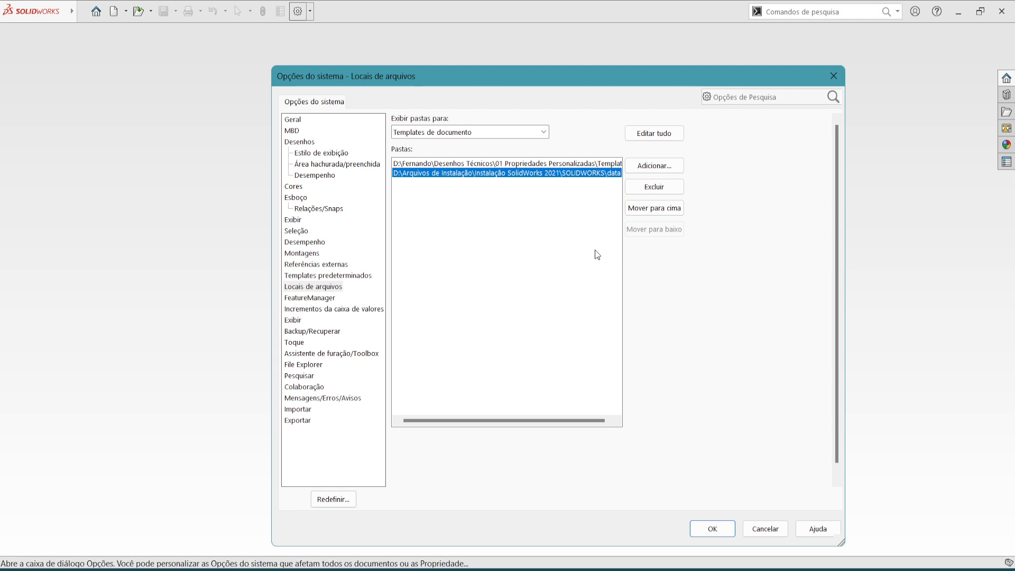
{"action": "left_click", "coordinate": [644, 190]}
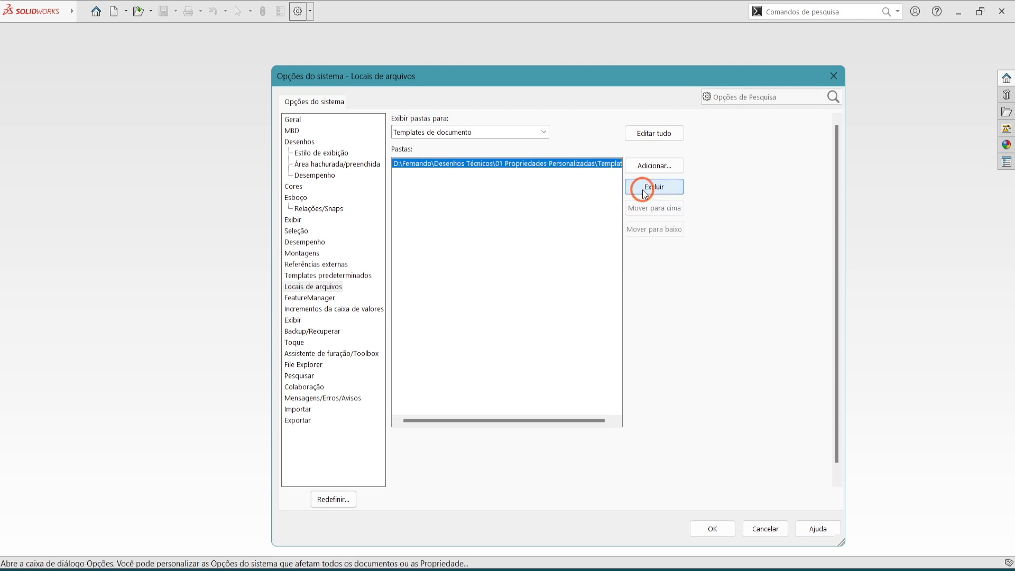
{"action": "left_click", "coordinate": [711, 528]}
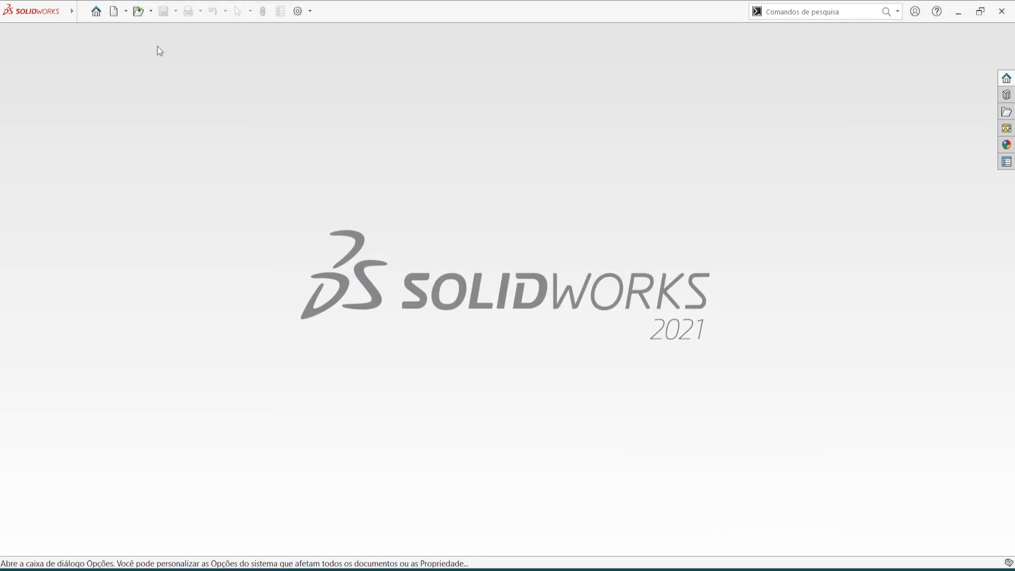
Step: Examine the Peça iso, Montagem iso and Desenho templates offered for a new document
{"action": "left_click", "coordinate": [117, 14]}
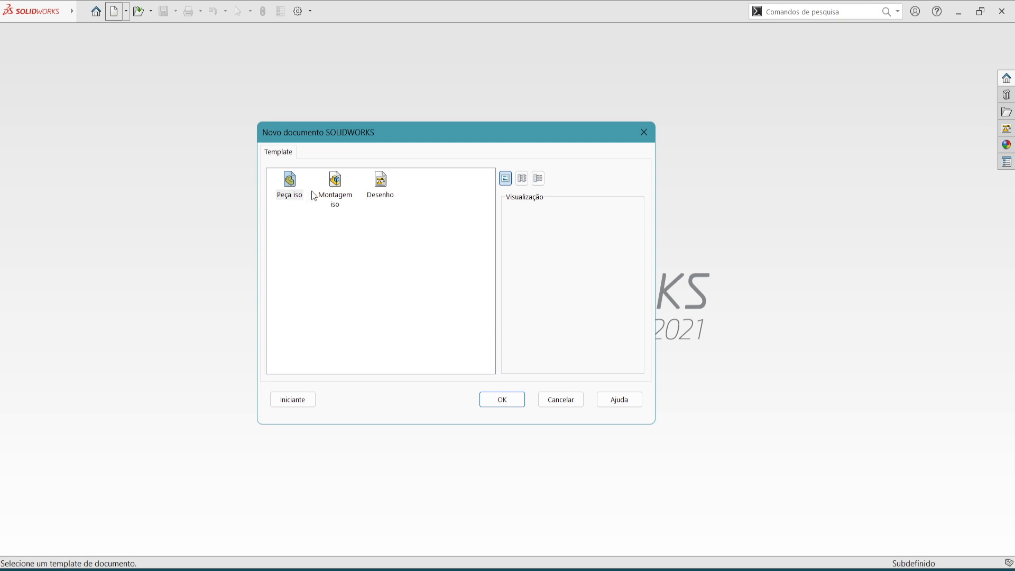
{"action": "left_click", "coordinate": [290, 189]}
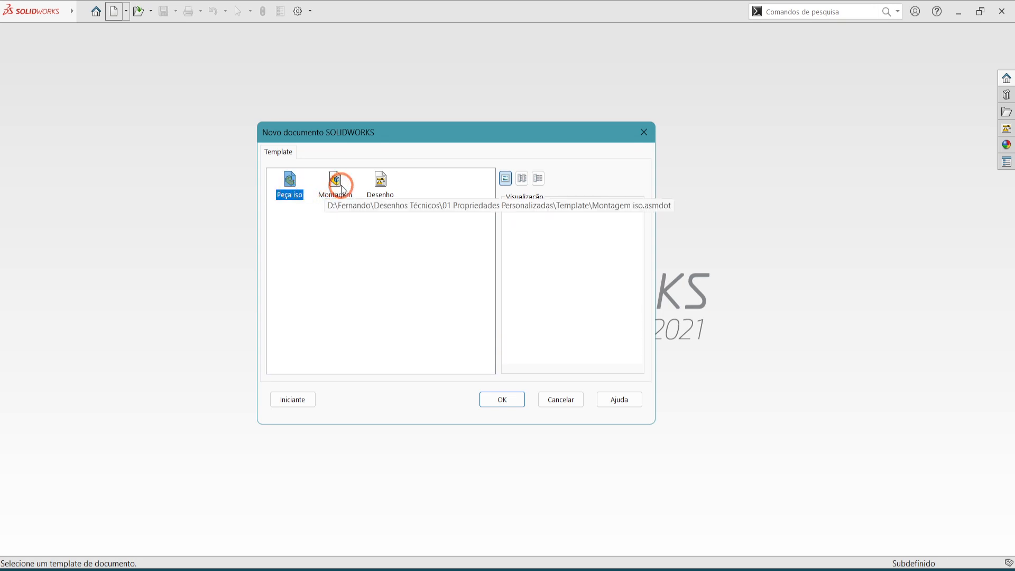
{"action": "left_click", "coordinate": [341, 185]}
{"action": "left_click", "coordinate": [382, 186]}
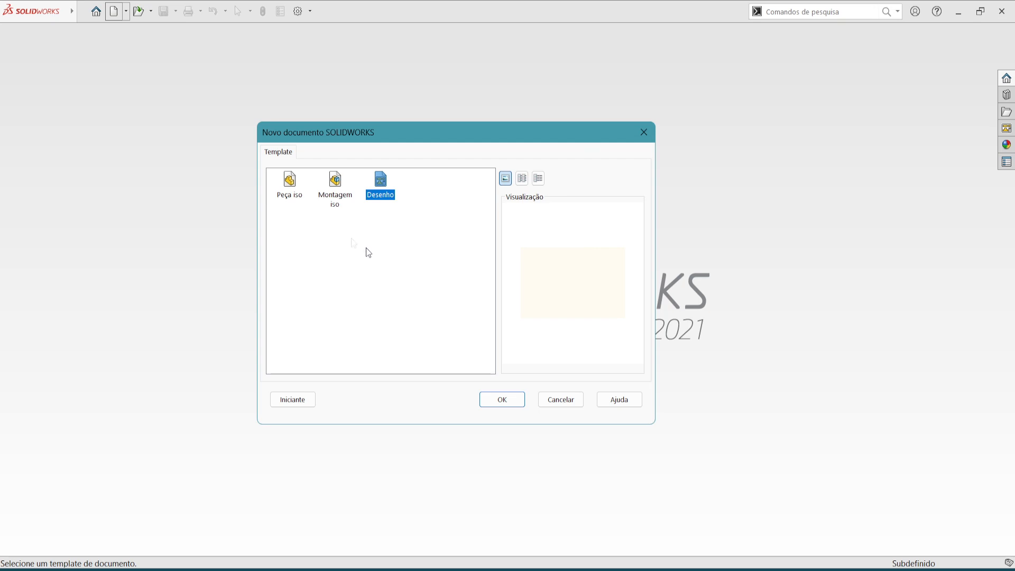
{"action": "left_click", "coordinate": [292, 183]}
{"action": "left_click", "coordinate": [335, 181]}
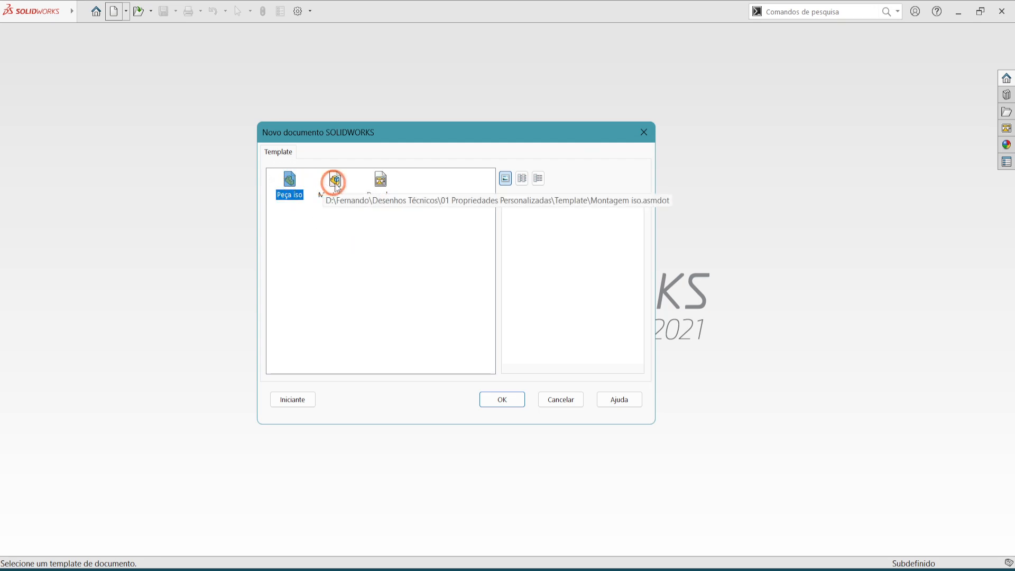
{"action": "left_click", "coordinate": [385, 311]}
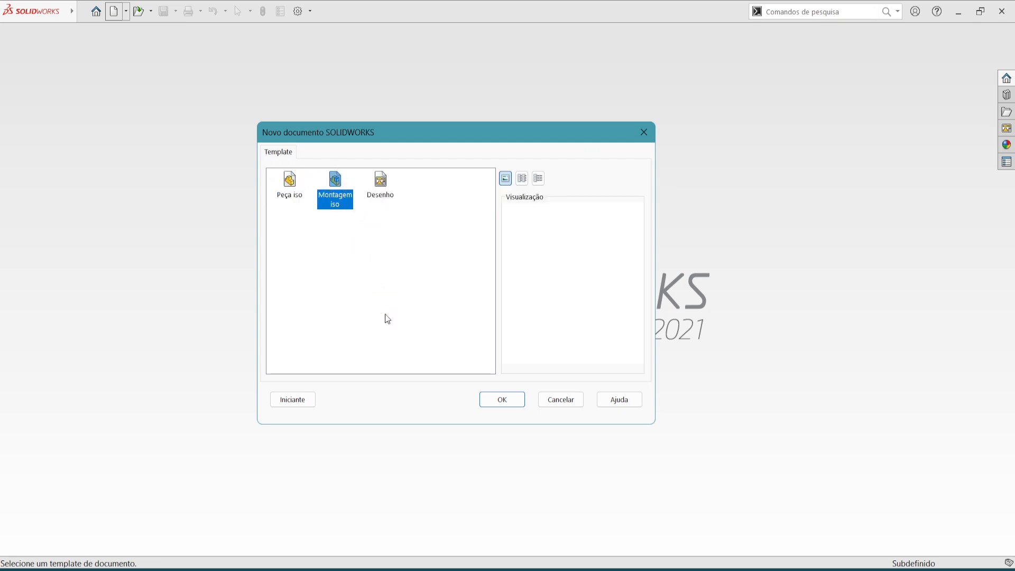
{"action": "left_click", "coordinate": [386, 316]}
{"action": "left_click", "coordinate": [385, 179]}
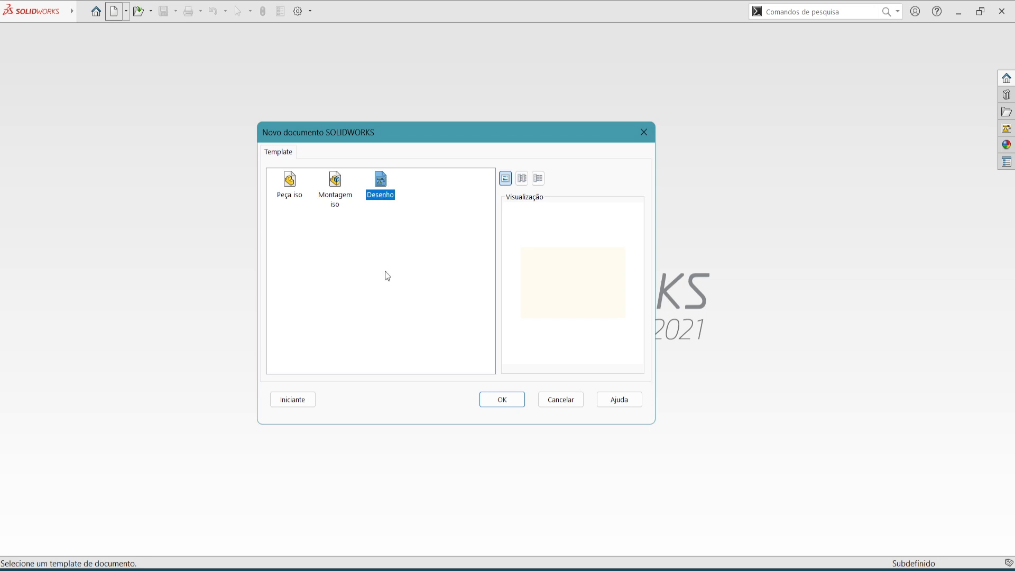
{"action": "left_click", "coordinate": [290, 183]}
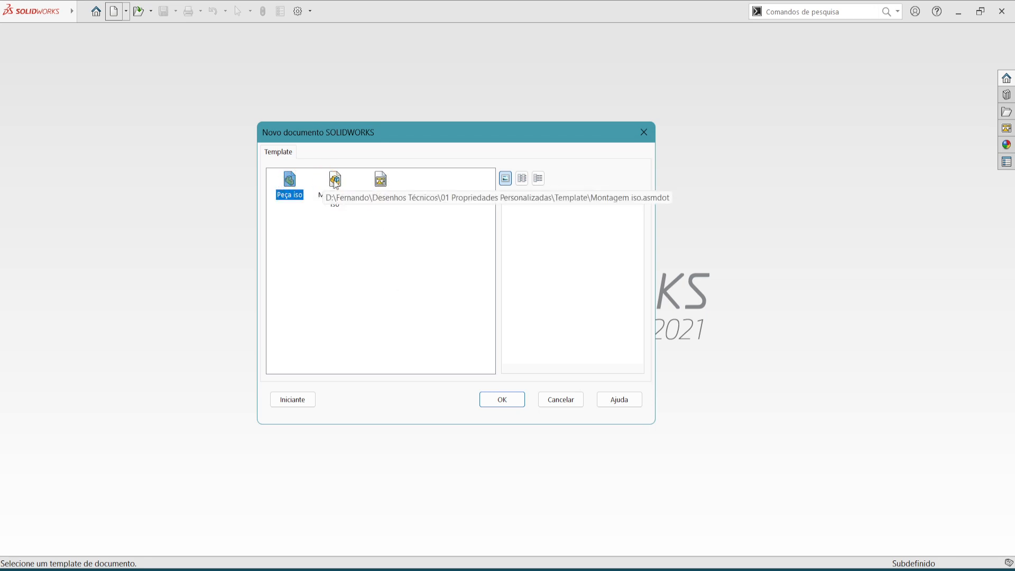
Step: Preview the Montagem iso, Peça iso and Desenho templates in turn and dismiss the new document dialog
{"action": "left_click", "coordinate": [333, 181]}
{"action": "left_click", "coordinate": [290, 181]}
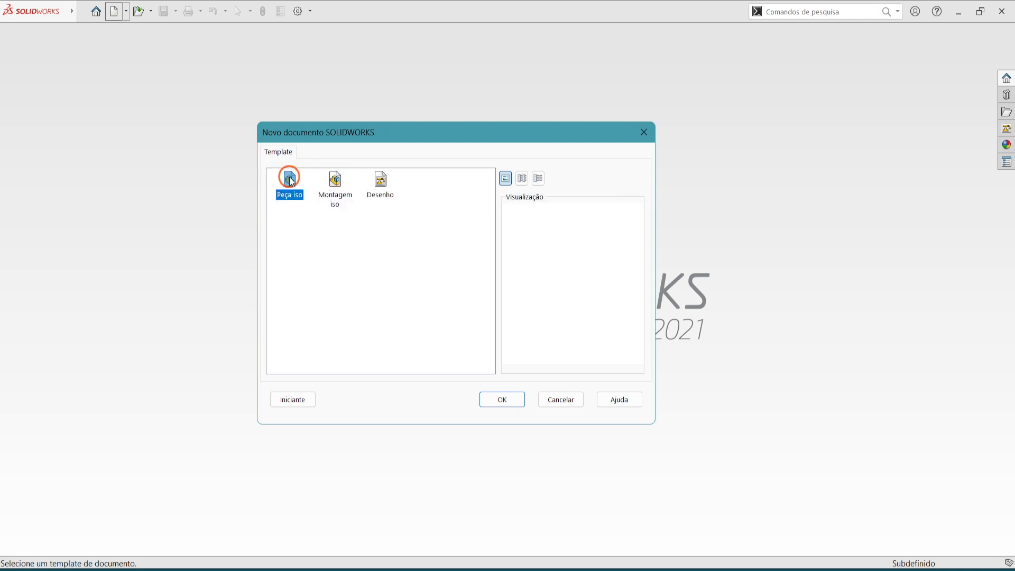
{"action": "left_click", "coordinate": [333, 180]}
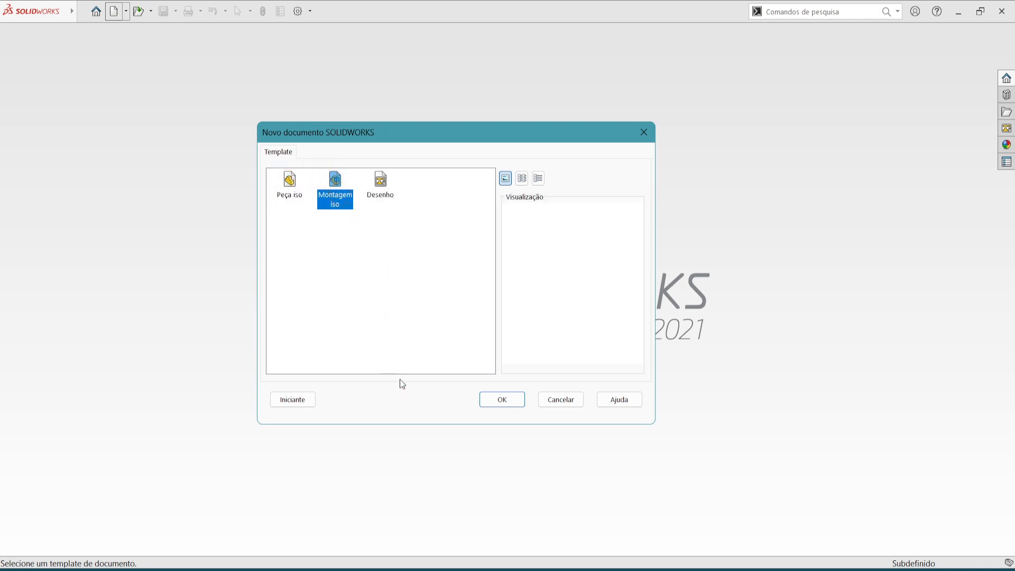
{"action": "left_click", "coordinate": [382, 181]}
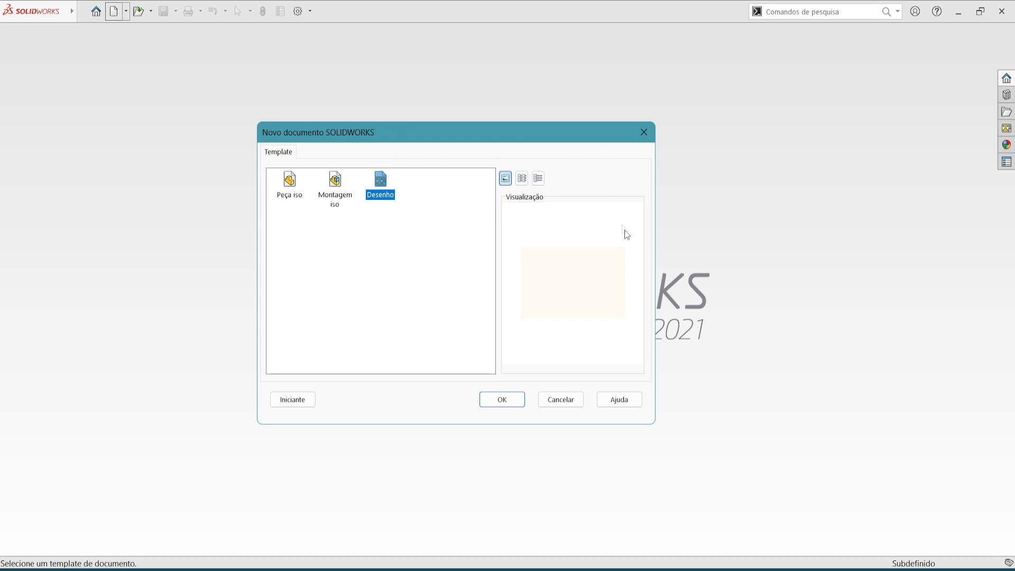
{"action": "left_click", "coordinate": [561, 403]}
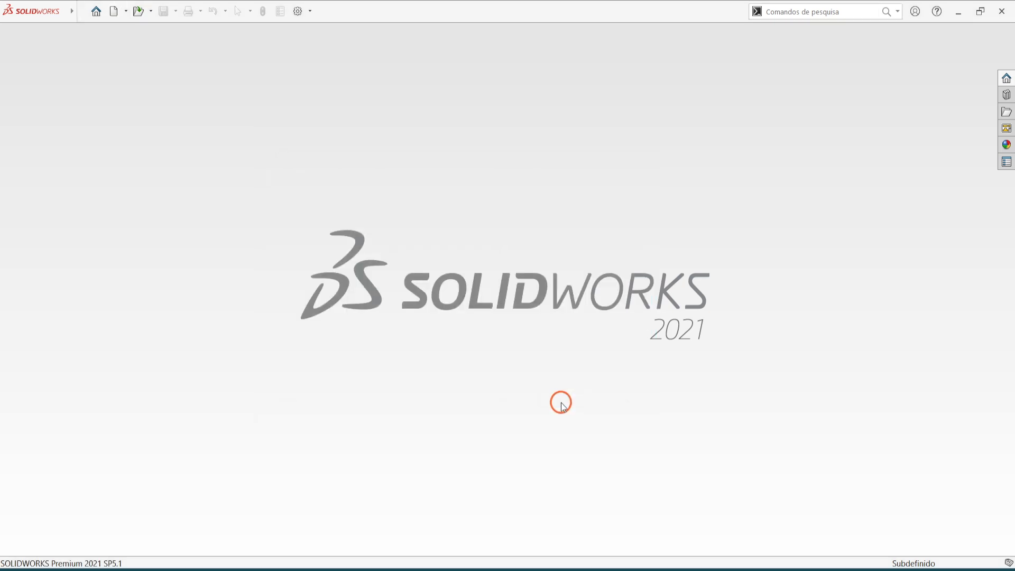
Step: Create a new part document from the Peça iso template
{"action": "left_click", "coordinate": [114, 18]}
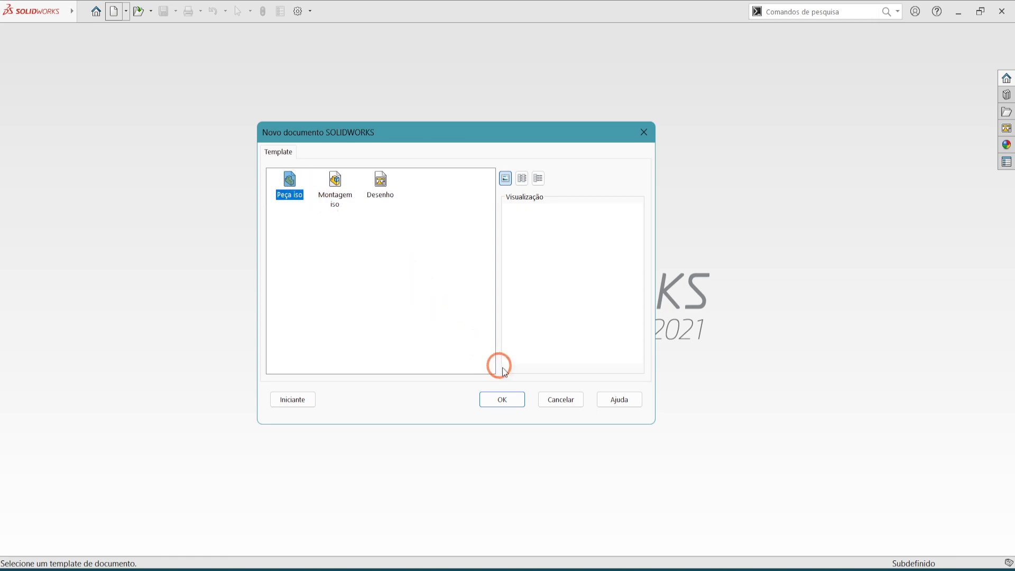
{"action": "left_click", "coordinate": [514, 399]}
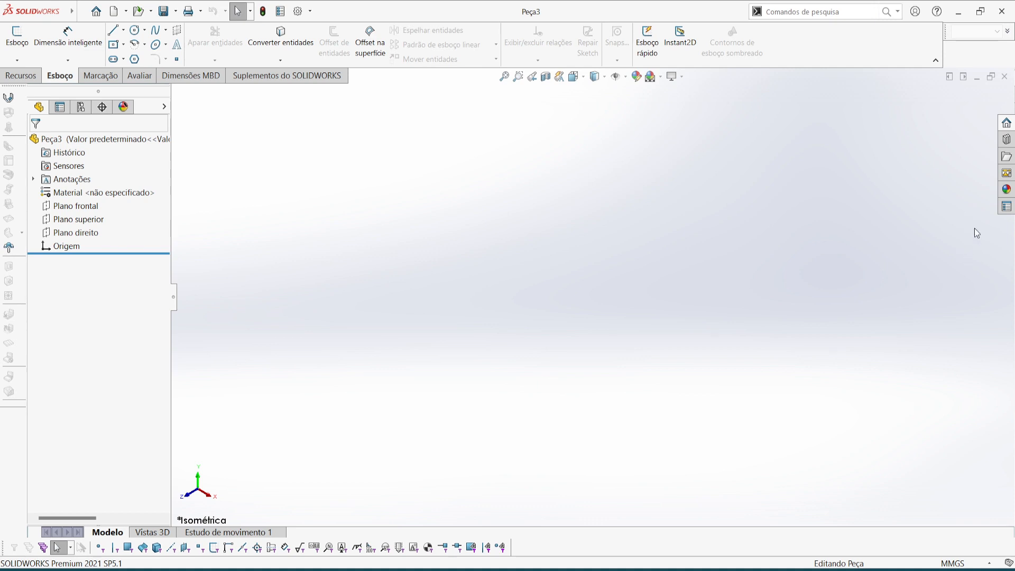
Step: Open the Property Tab Builder (Gerador de Guias de Propriedades) from the SOLIDWORKS resources, examine its layout for part properties, and close it
{"action": "left_click", "coordinate": [1007, 125]}
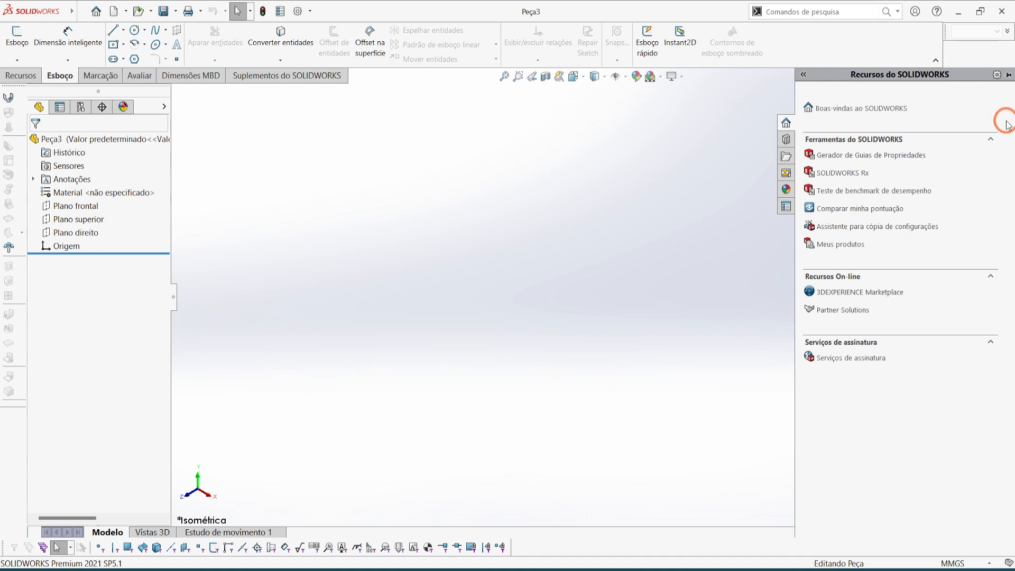
{"action": "left_click", "coordinate": [872, 158]}
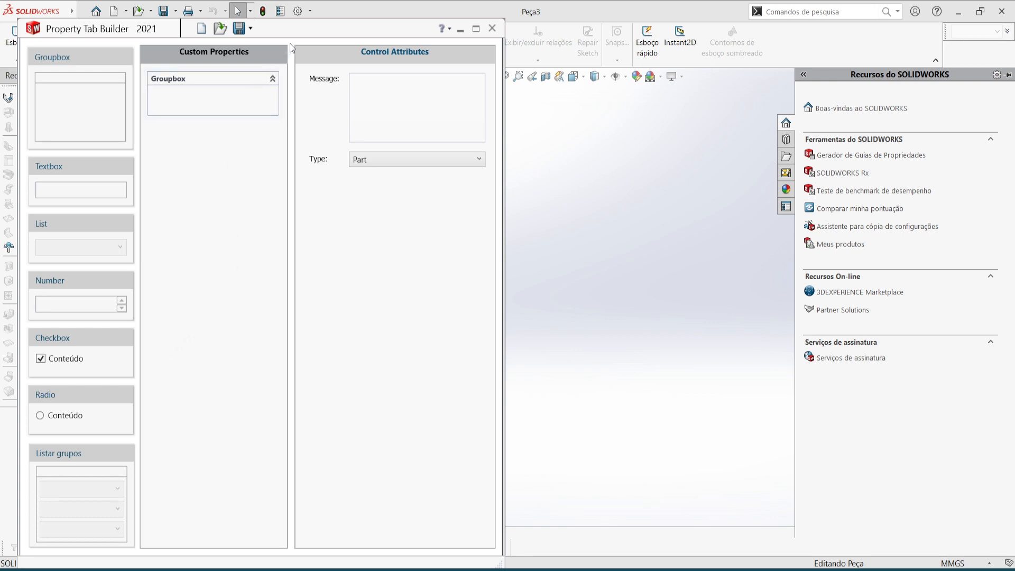
{"action": "left_click", "coordinate": [490, 31]}
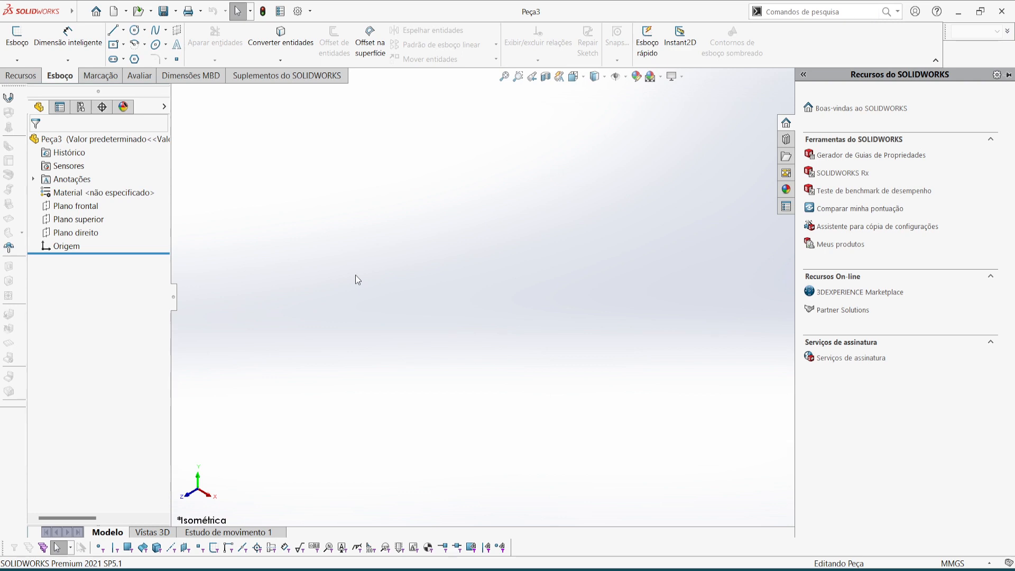
{"action": "left_click", "coordinate": [356, 275]}
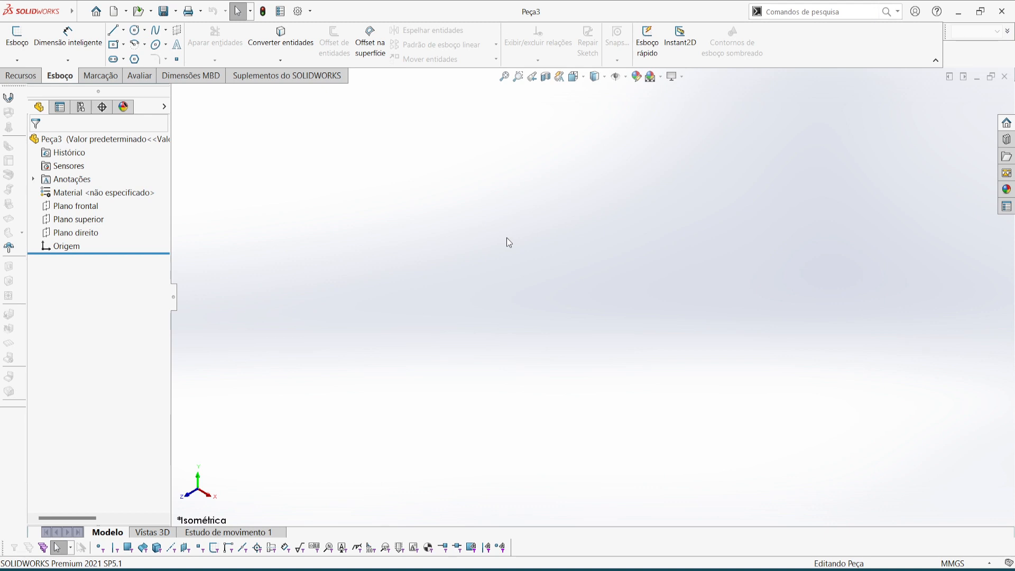
Step: Switch to the Slide 1 PDF in Adobe Acrobat Reader and view the Legendas page on the ISO 7200:1984 title block
{"action": "left_click", "coordinate": [606, 565]}
{"action": "left_click", "coordinate": [708, 345]}
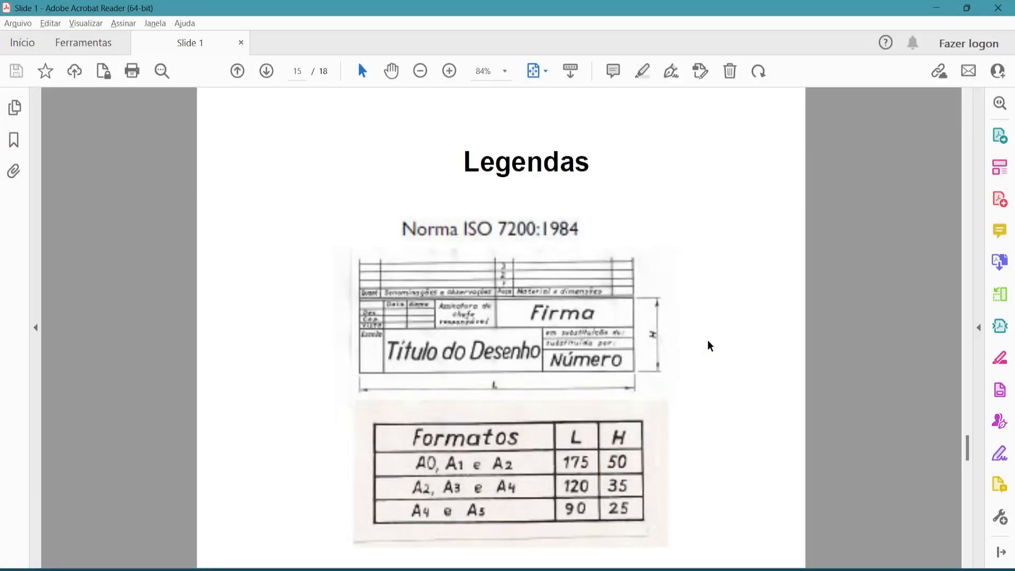